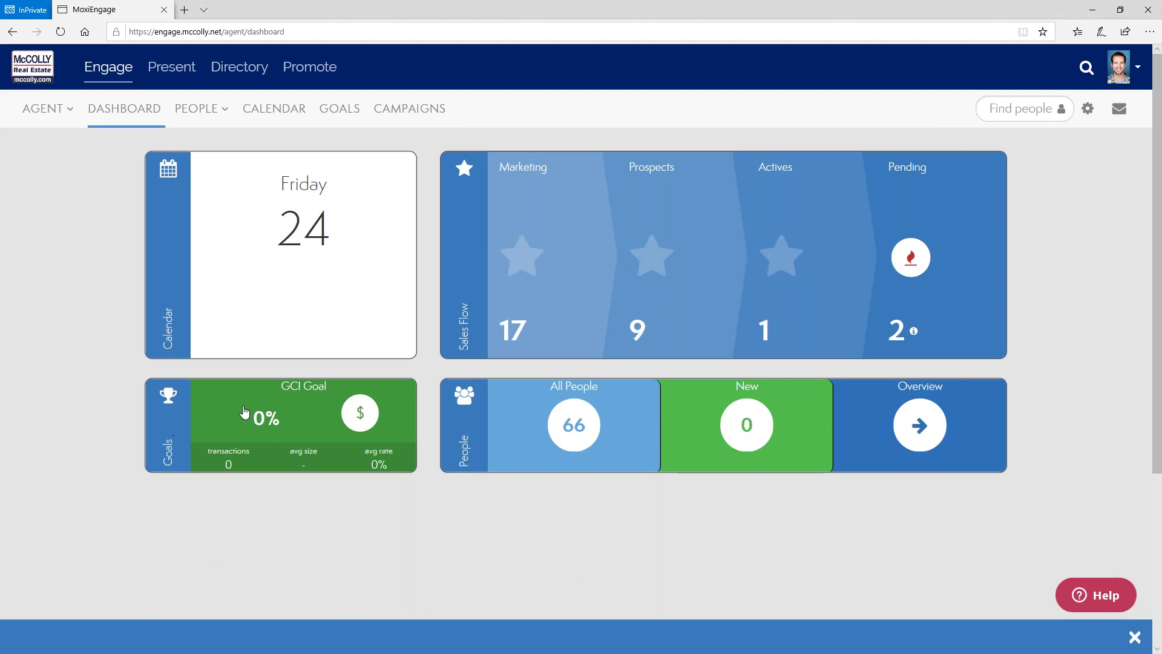
Open the GCI goals from the dashboard, view the 2019 goal results and go back to the 2020 goal
{"action": "left_click", "coordinate": [307, 412]}
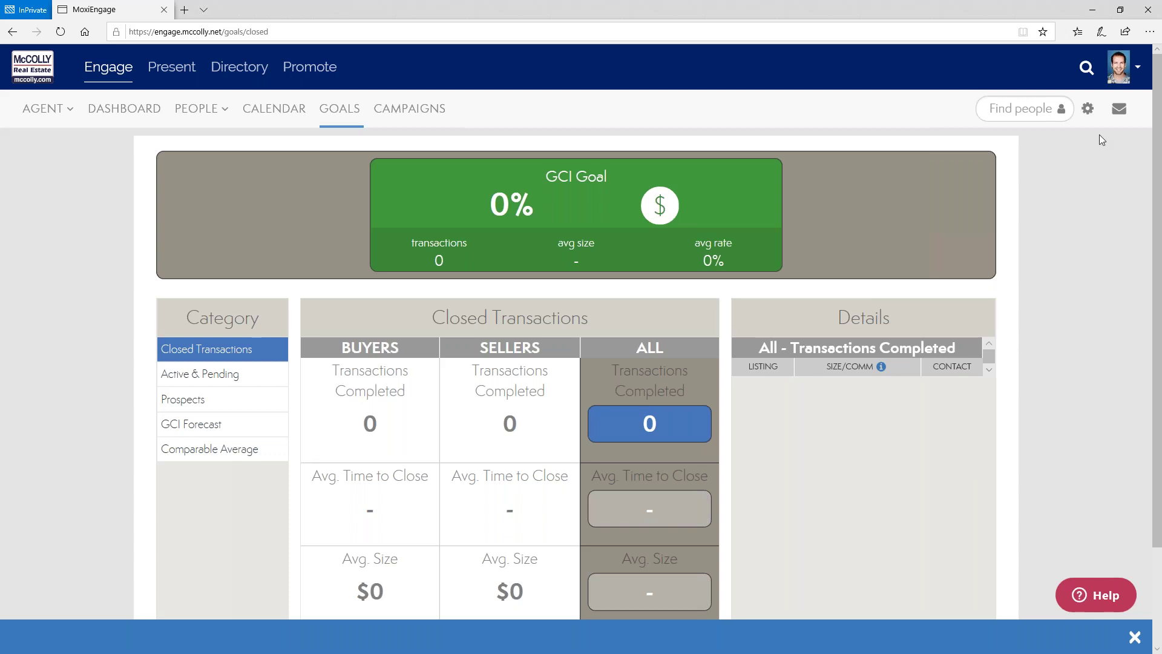
{"action": "left_click", "coordinate": [1089, 112]}
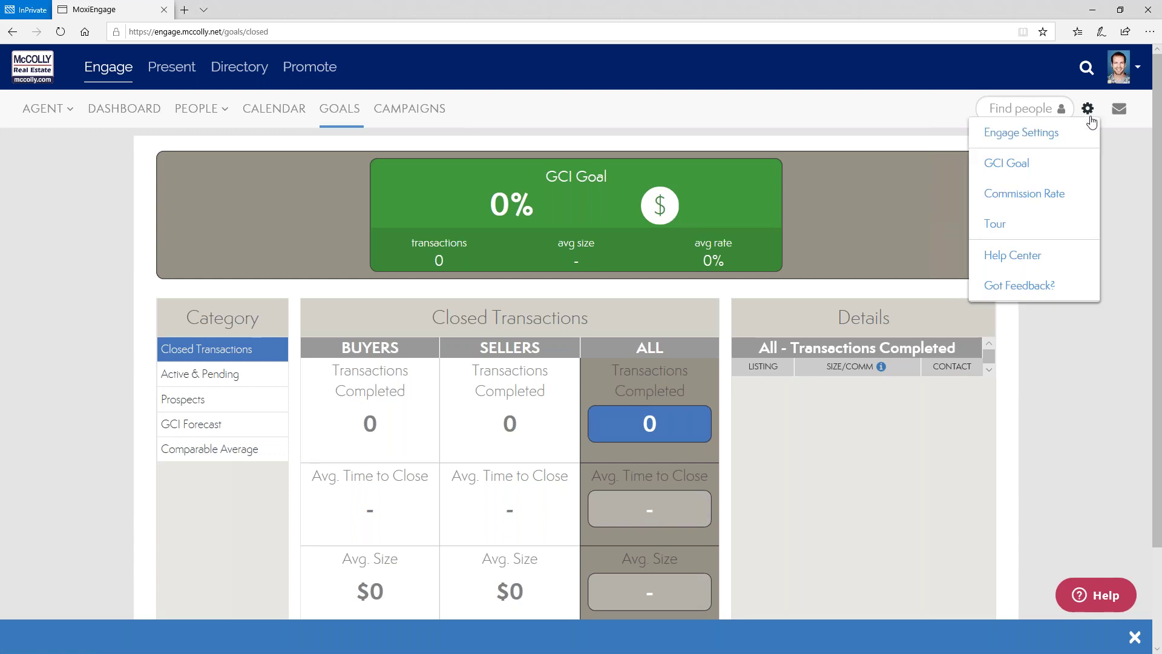
{"action": "left_click", "coordinate": [996, 171]}
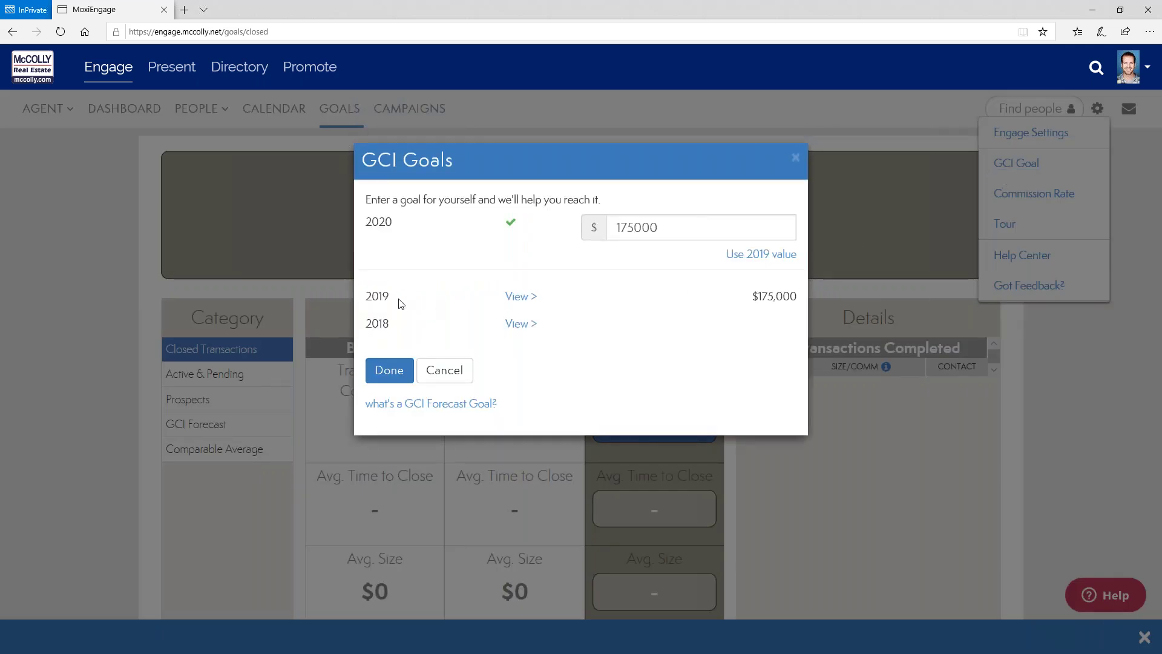
{"action": "left_click", "coordinate": [1104, 363]}
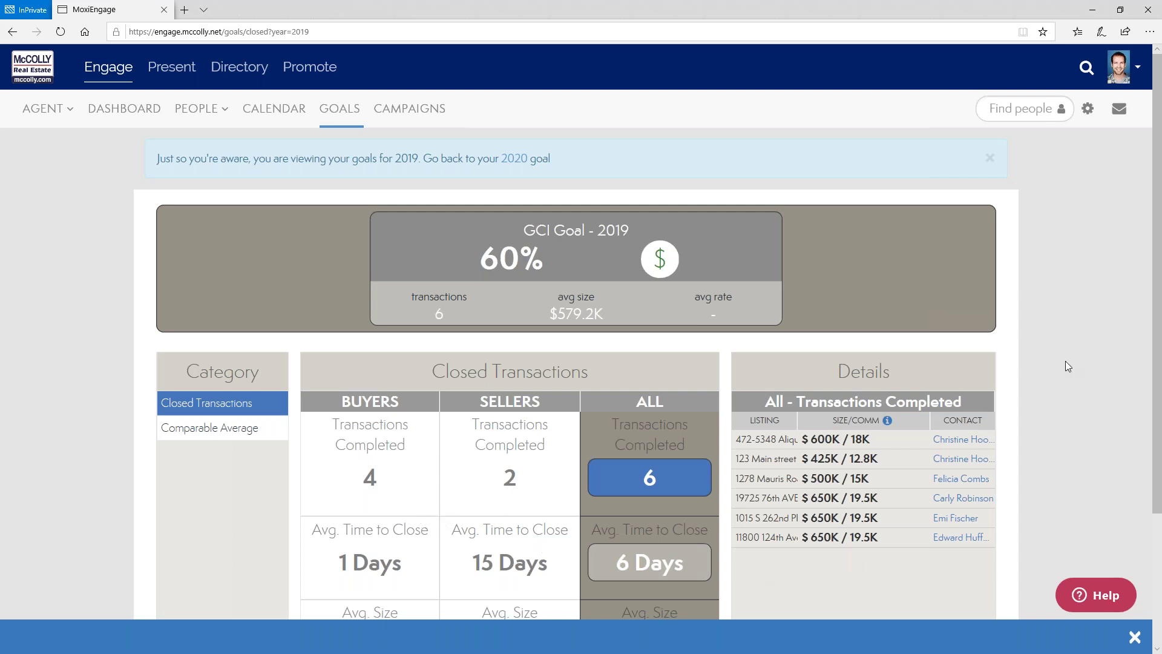
{"action": "left_click", "coordinate": [521, 162]}
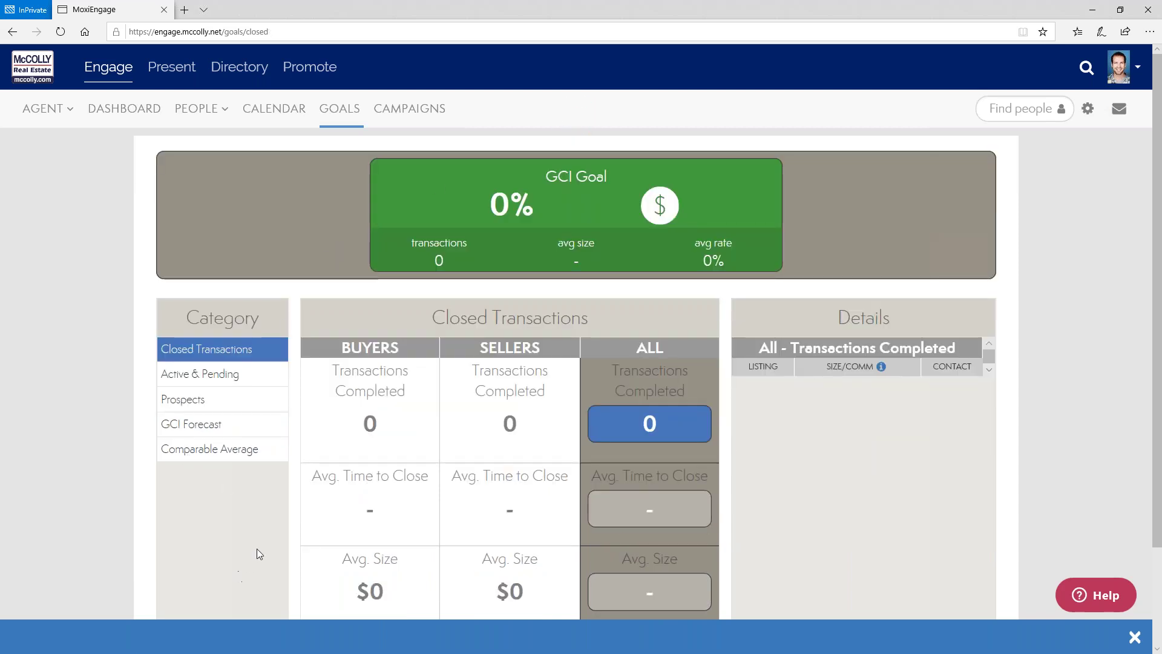
View the Active & Pending transactions and the GCI Forecast for the 2020 goal
{"action": "left_click", "coordinate": [198, 380]}
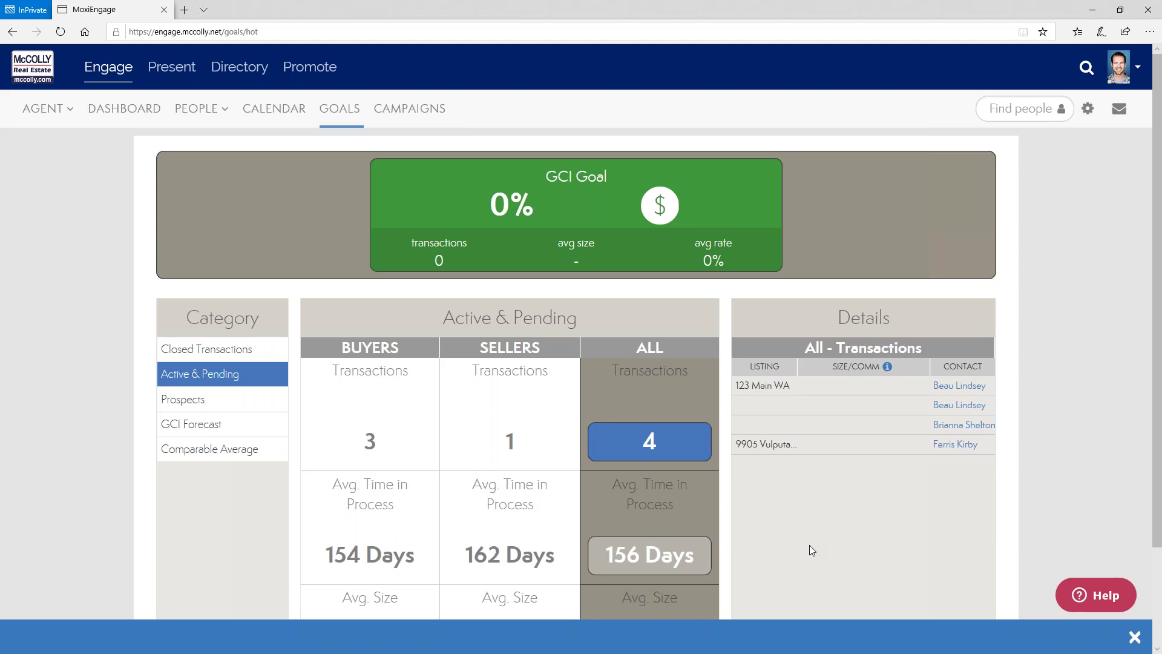
{"action": "left_click", "coordinate": [204, 430]}
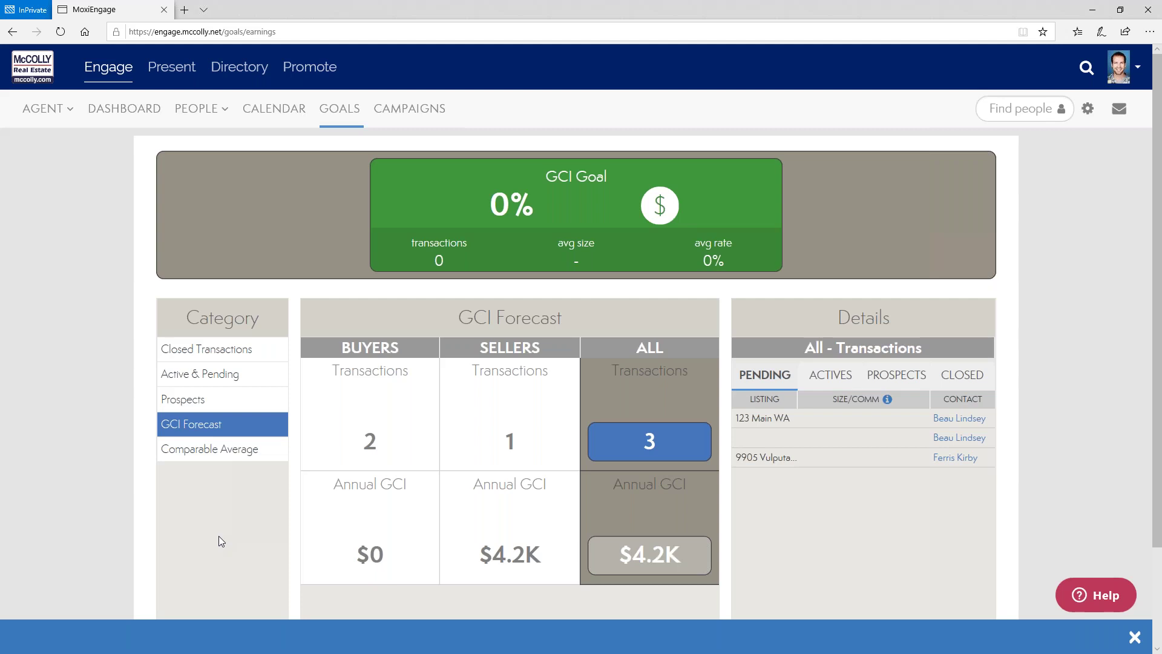
Examine the Comparable Average category's completed transactions per agent for My Office and My MLS
{"action": "left_click", "coordinate": [239, 460]}
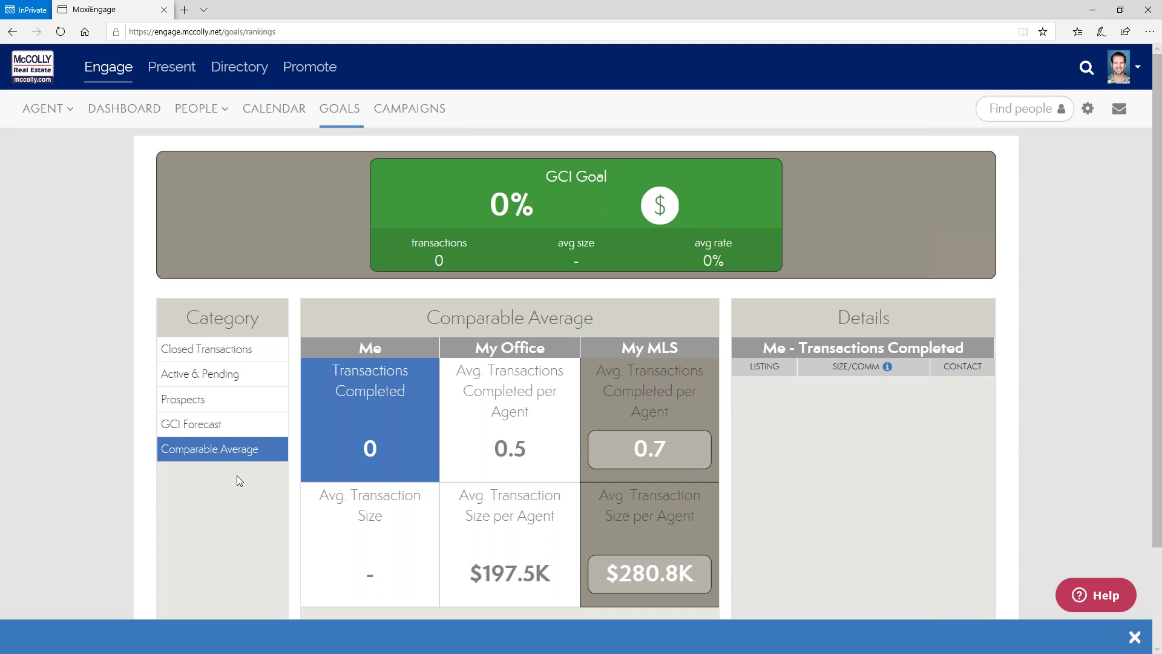
{"action": "left_click", "coordinate": [527, 463]}
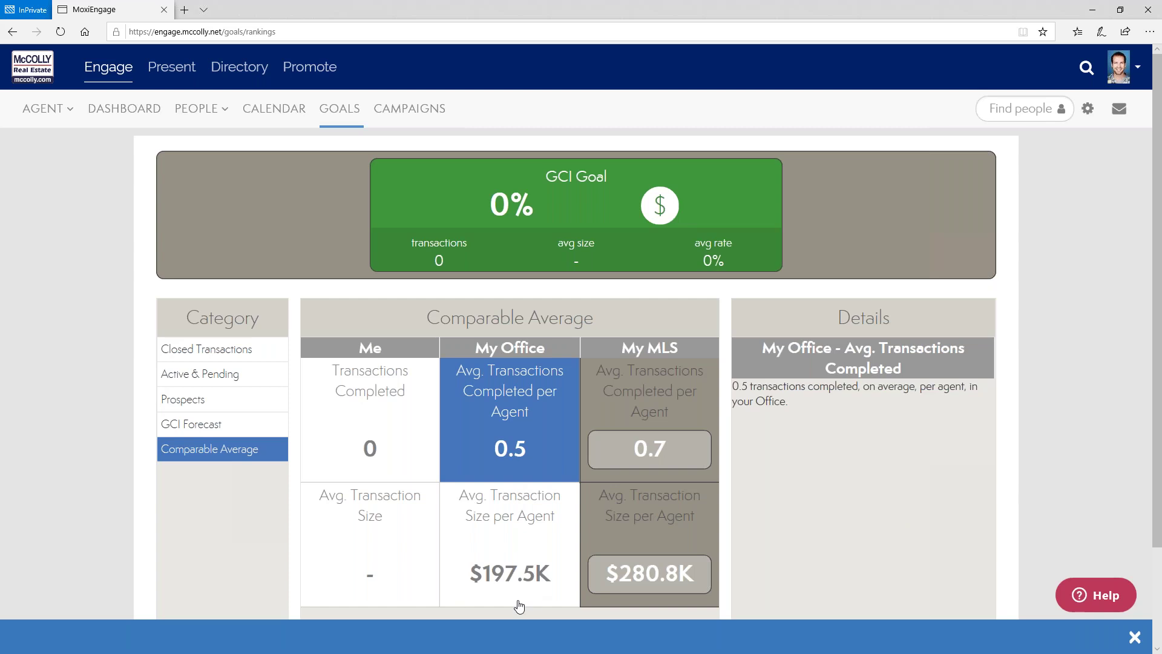
{"action": "left_click", "coordinate": [693, 453]}
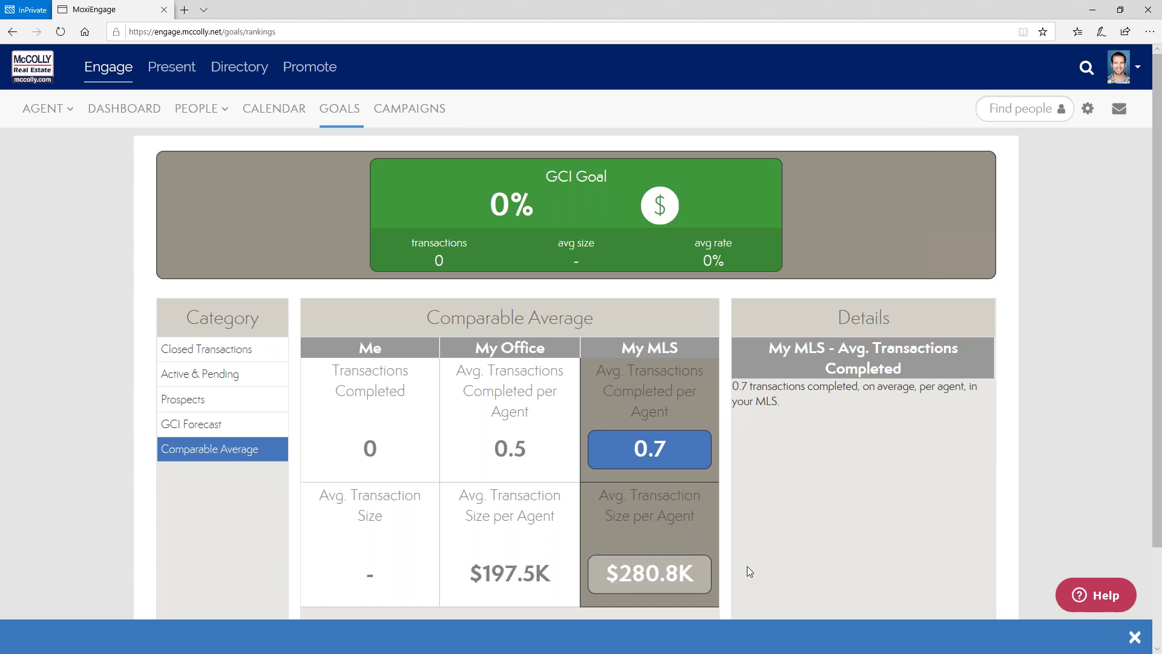
Open the Engage Settings from the dashboard and review the lead automation options and email notification preferences
{"action": "left_click", "coordinate": [123, 115]}
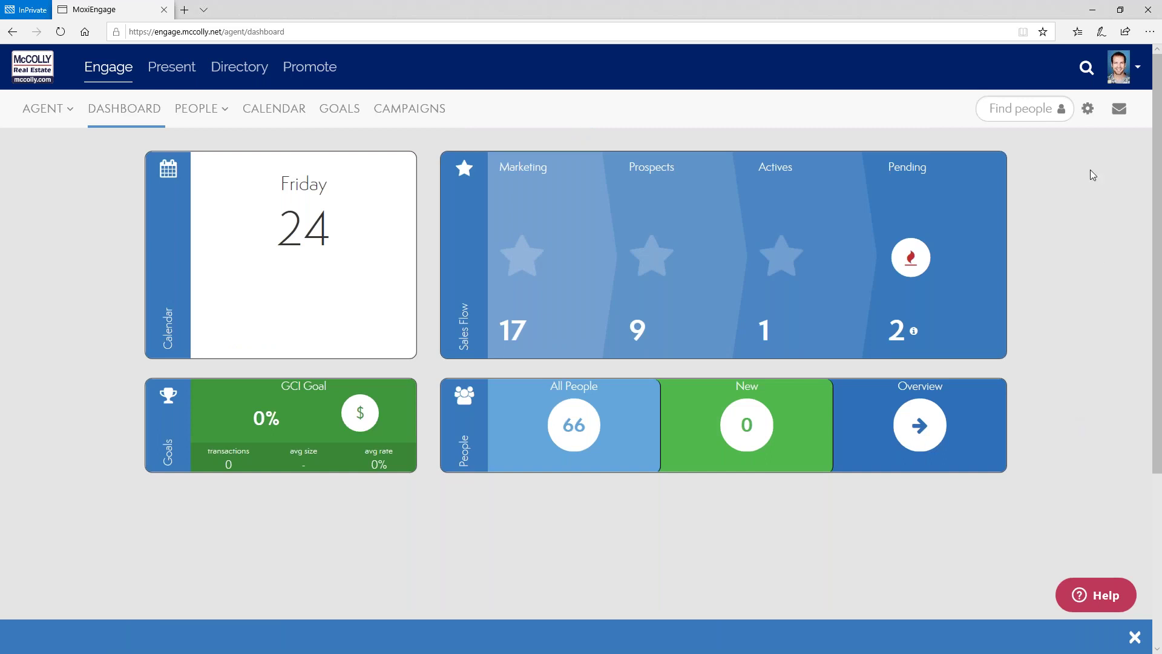
{"action": "left_click", "coordinate": [1087, 108]}
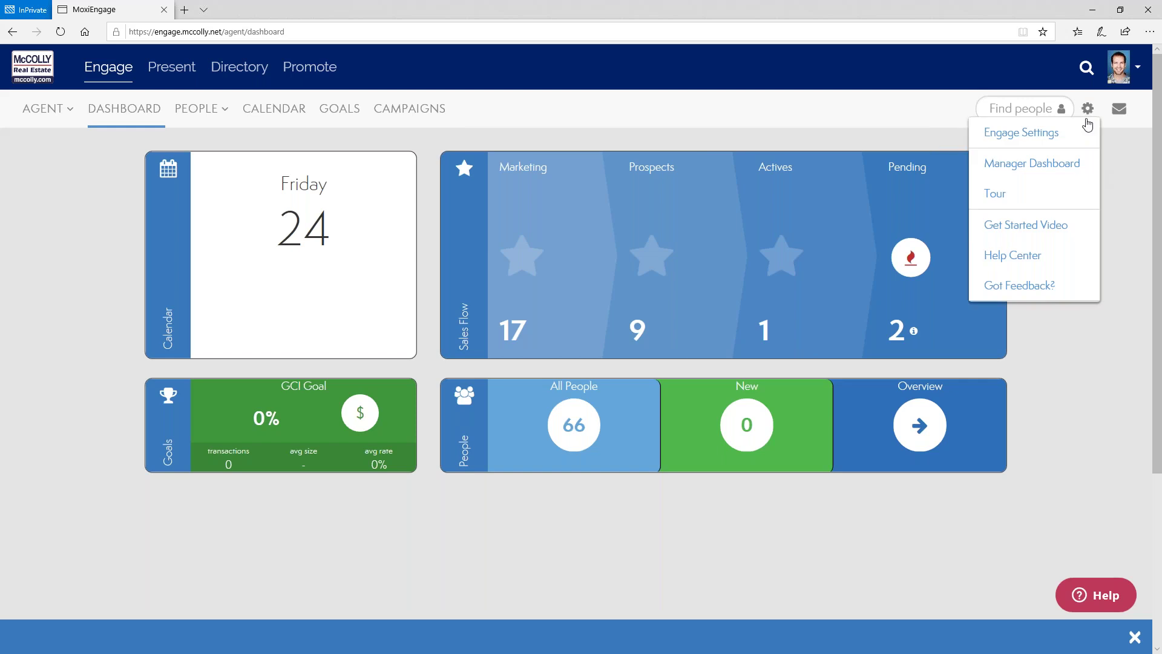
{"action": "left_click", "coordinate": [1041, 138]}
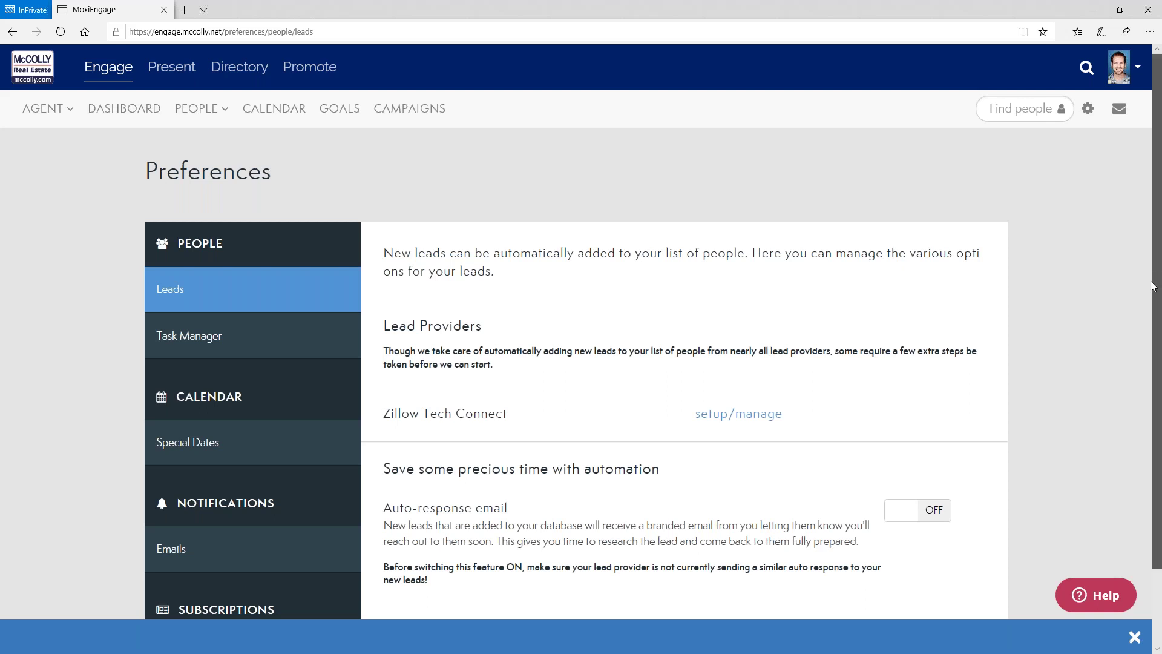
{"action": "left_click_drag", "start_coordinate": [1152, 267], "coordinate": [1151, 342]}
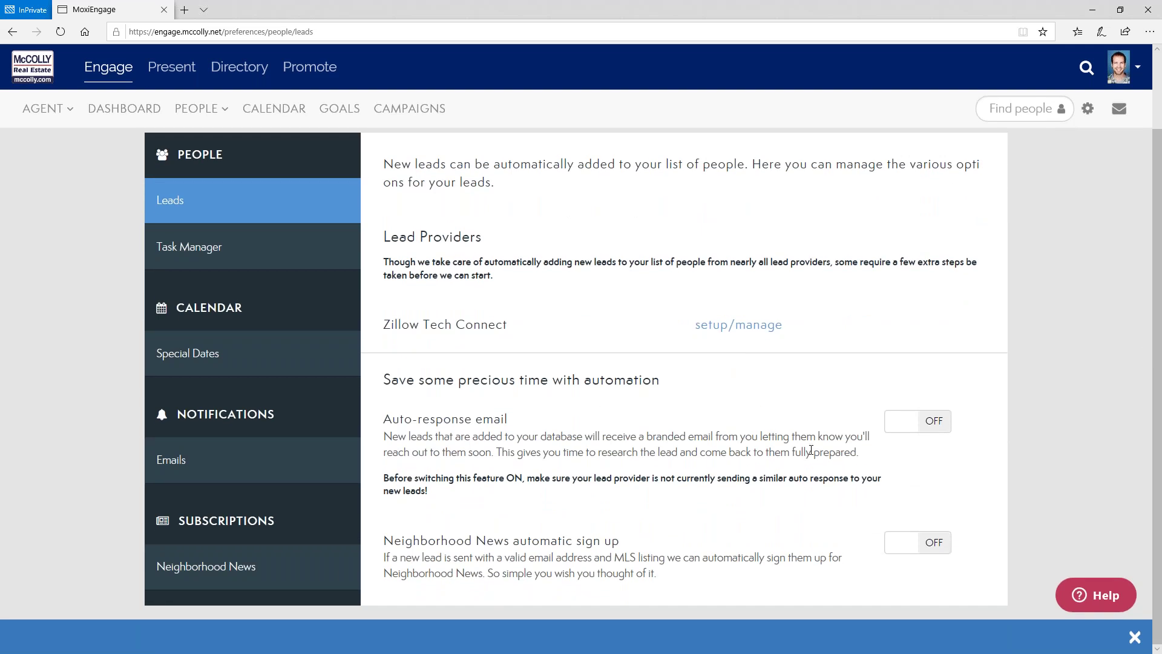
{"action": "left_click", "coordinate": [204, 466]}
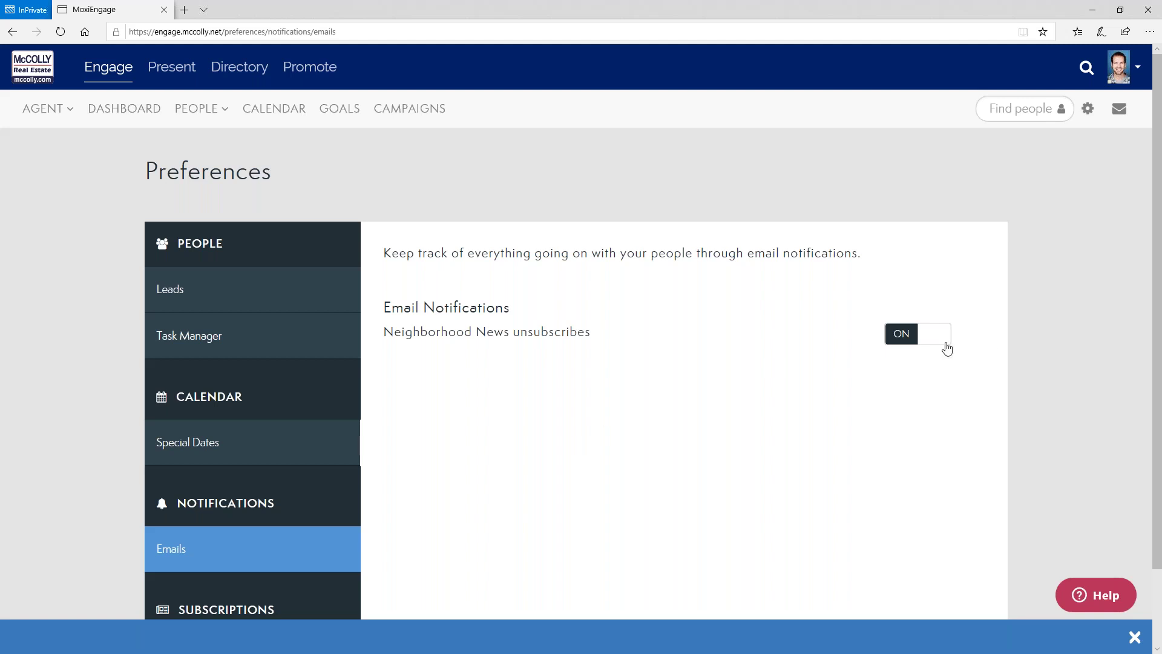
Open the Zillow Tech Connect setup in the Leads preferences and highlight the Zillow Leads Key
{"action": "left_click", "coordinate": [236, 293]}
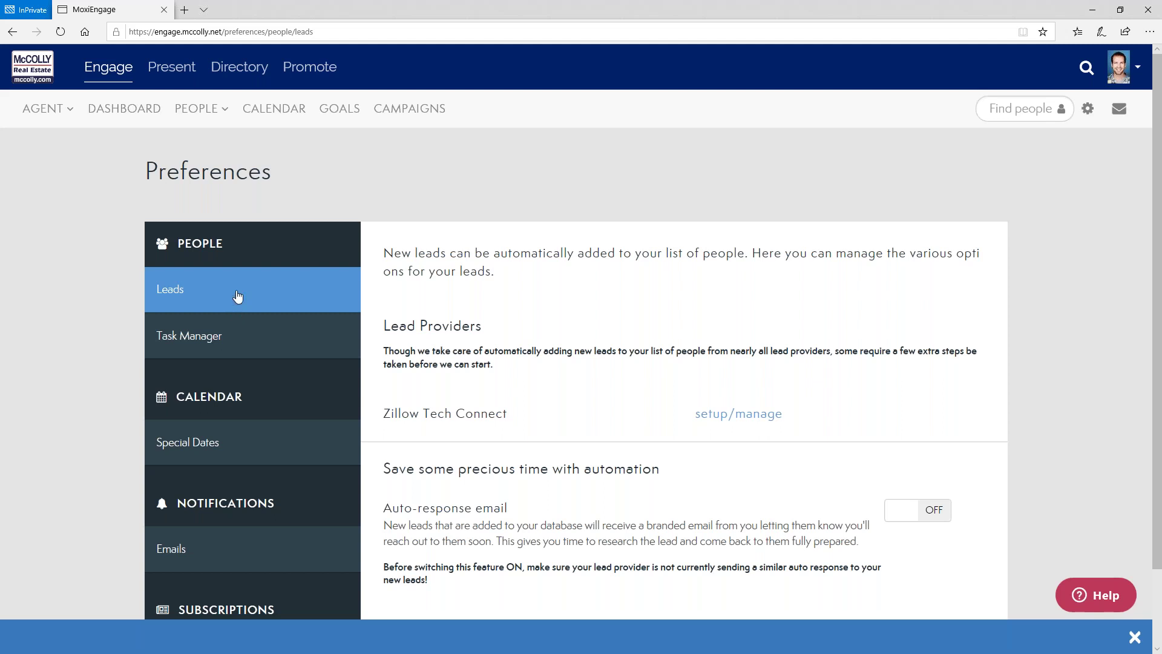
{"action": "left_click", "coordinate": [747, 416]}
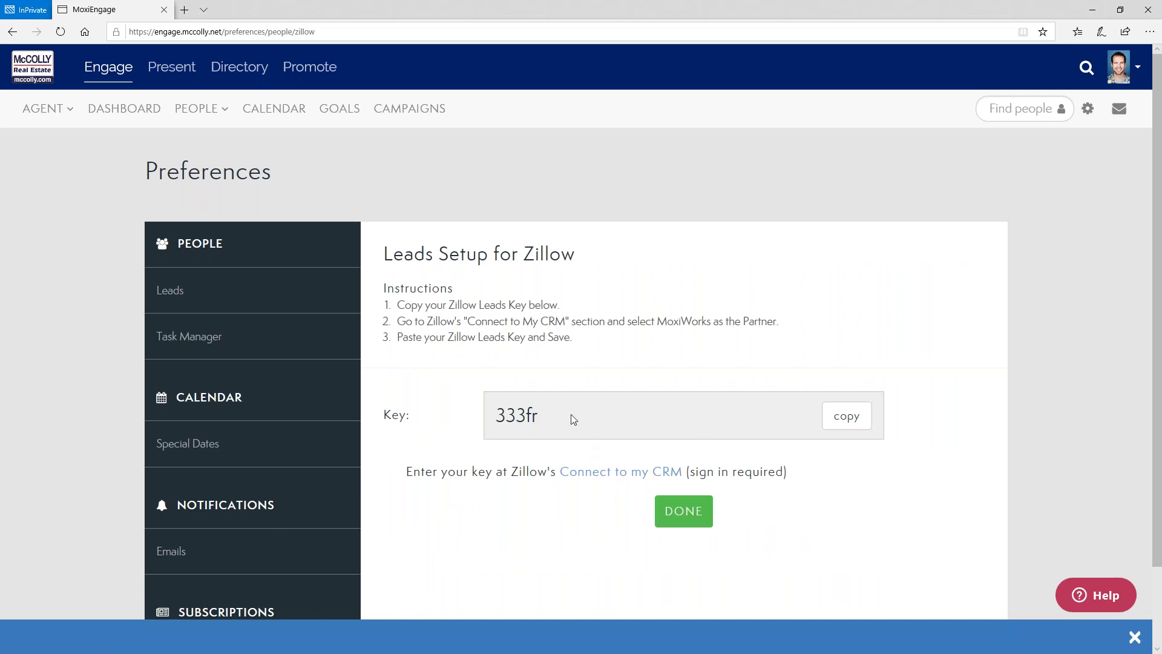
{"action": "left_click_drag", "start_coordinate": [571, 416], "coordinate": [488, 416]}
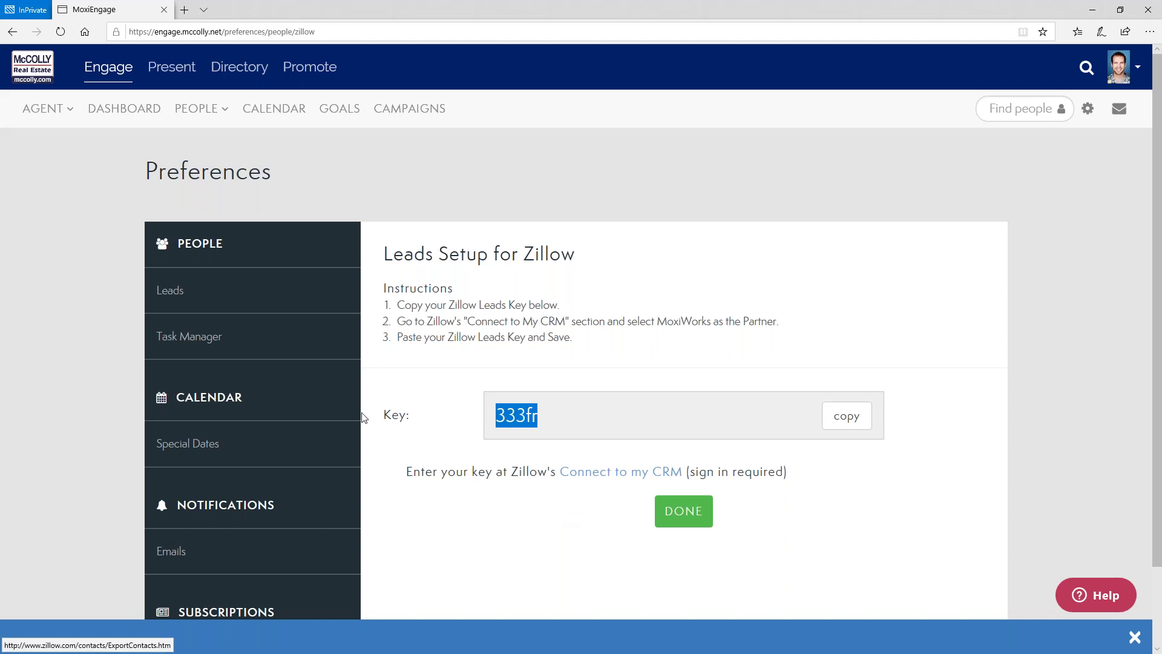
Open the custom Seller Plan from the Task Manager for customizing and review its pending and prospect task timelines
{"action": "left_click", "coordinate": [197, 336]}
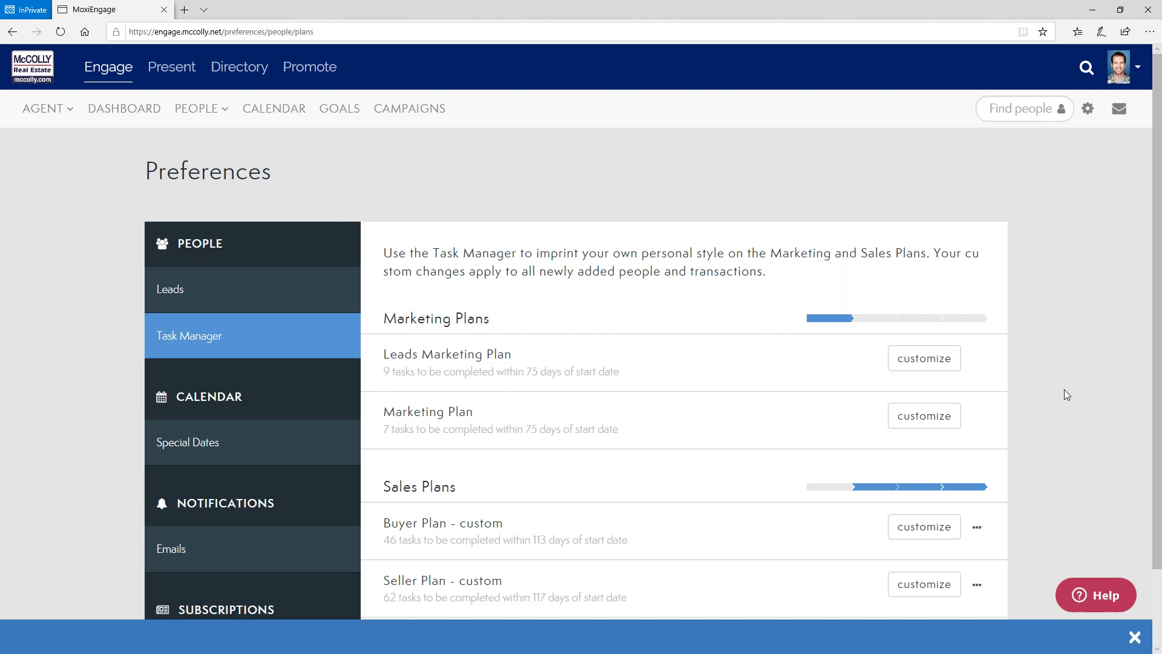
{"action": "scroll", "coordinate": [1064, 390], "scroll_direction": "down", "scroll_amount": 2}
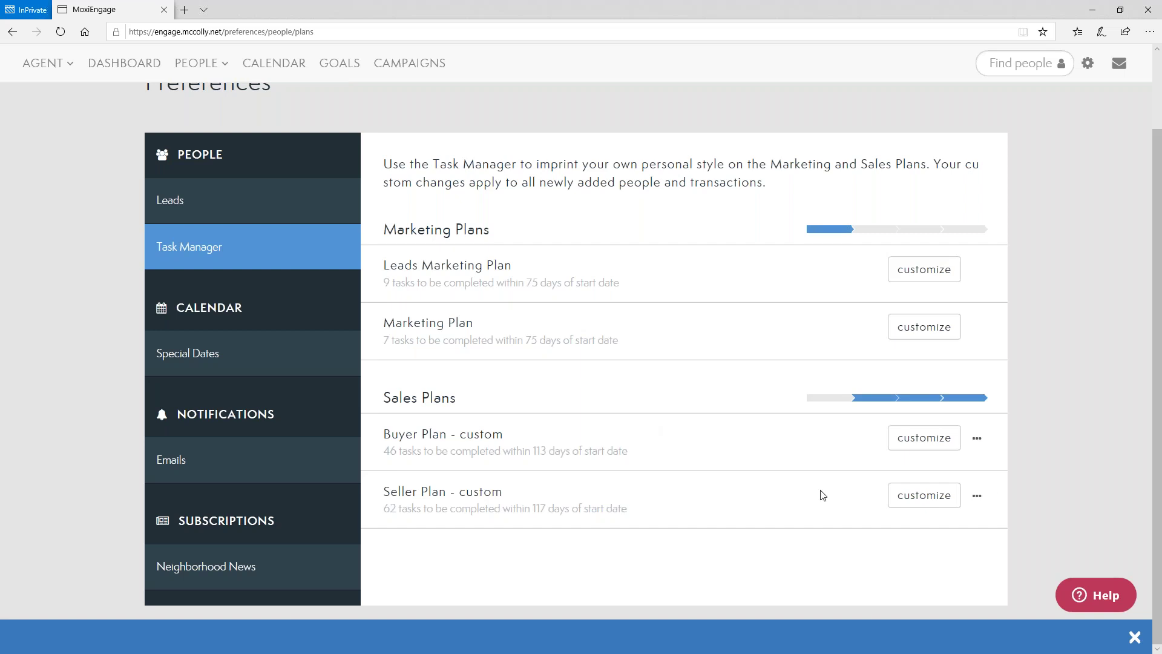
{"action": "left_click", "coordinate": [936, 507]}
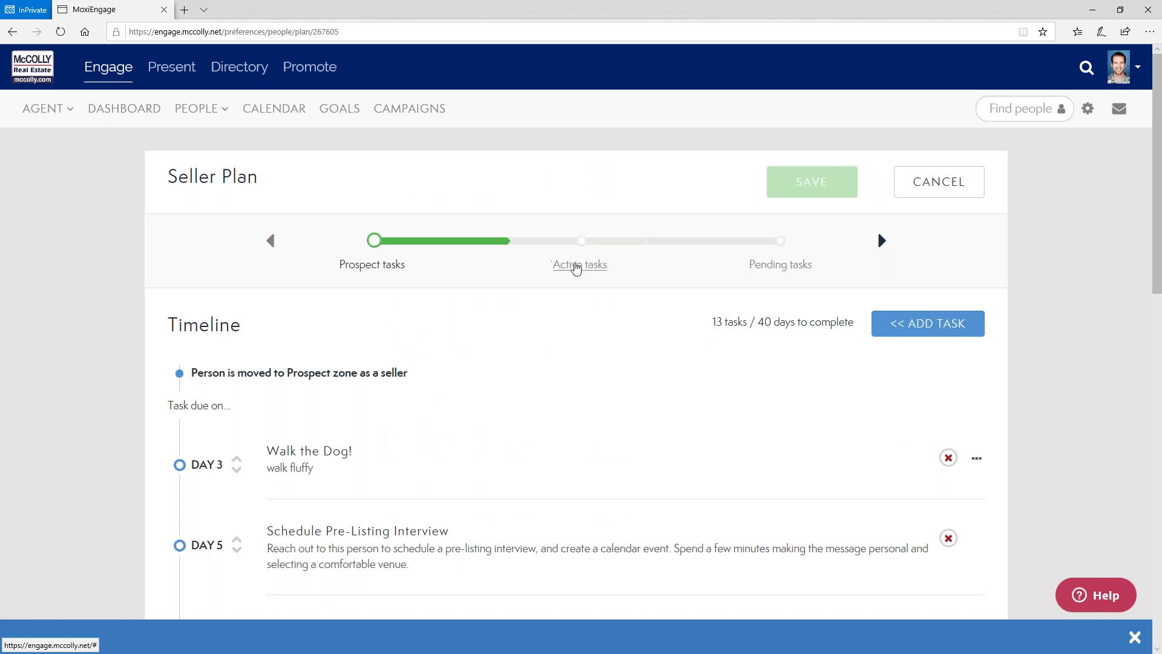
{"action": "left_click", "coordinate": [797, 269]}
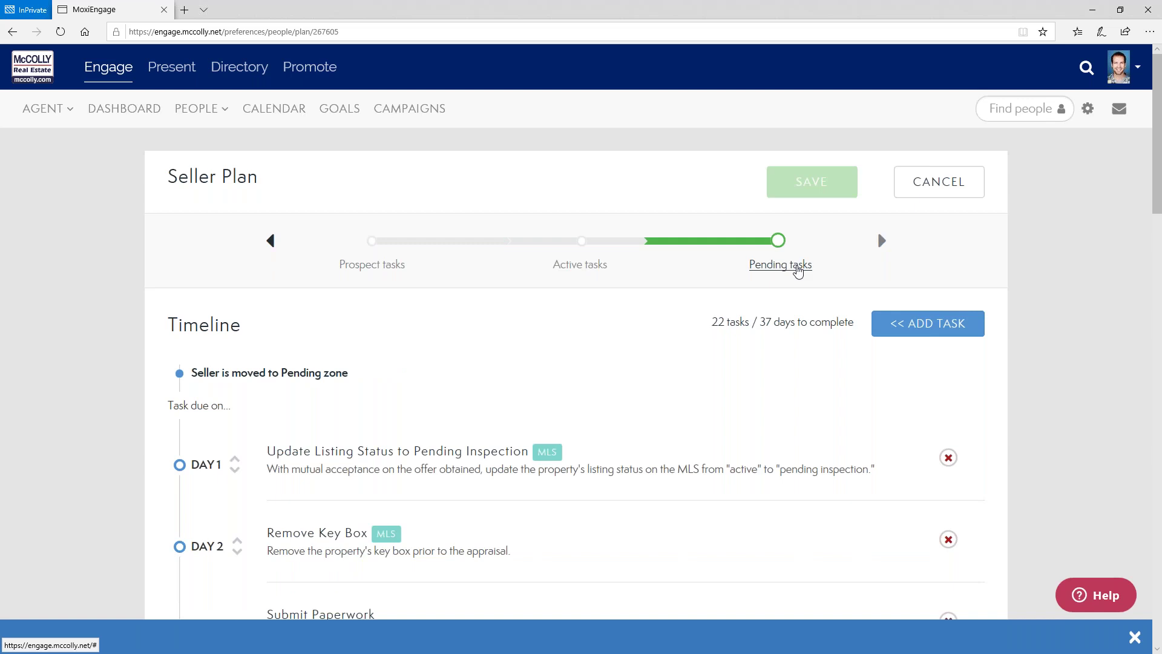
{"action": "left_click", "coordinate": [368, 265]}
{"action": "scroll", "coordinate": [829, 379], "scroll_direction": "down", "scroll_amount": 5}
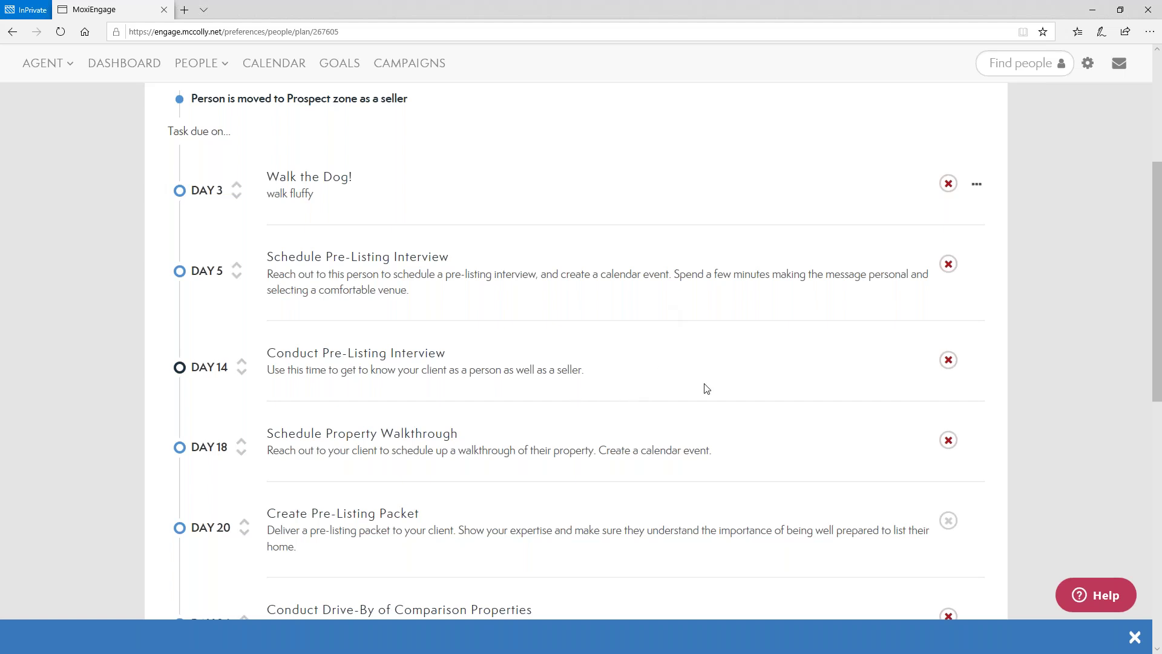
Browse the predefined tasks available for the Seller Plan's prospect timeline and view the Conduct Walkthrough task's details
{"action": "scroll", "coordinate": [705, 388], "scroll_direction": "up", "scroll_amount": 3}
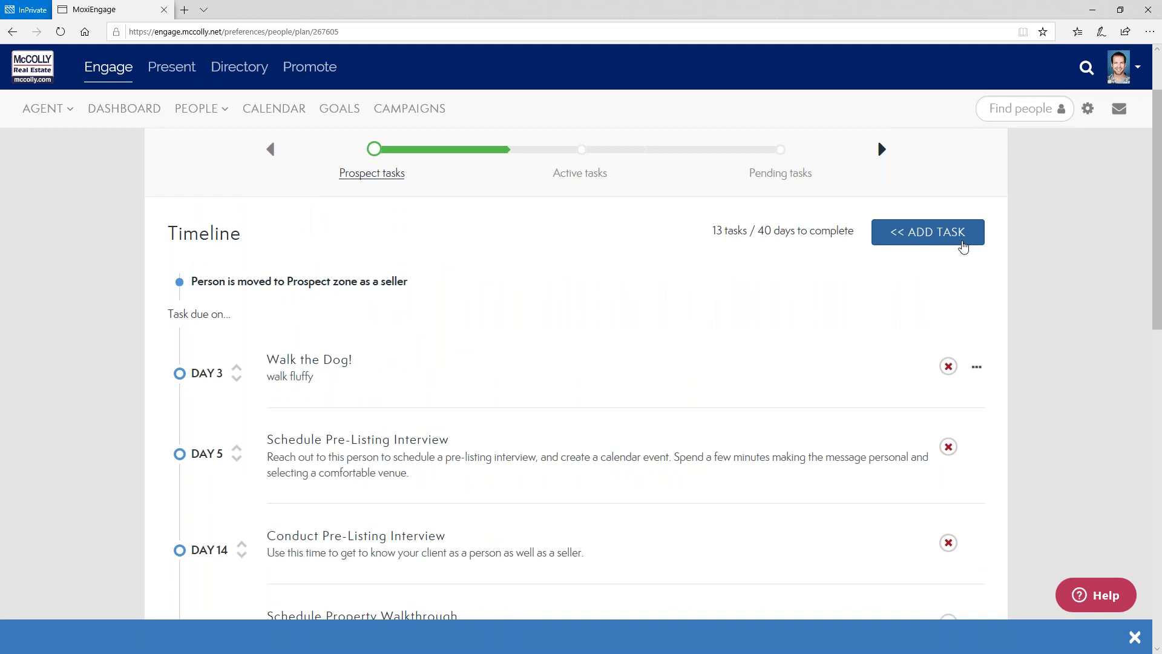
{"action": "left_click", "coordinate": [963, 246]}
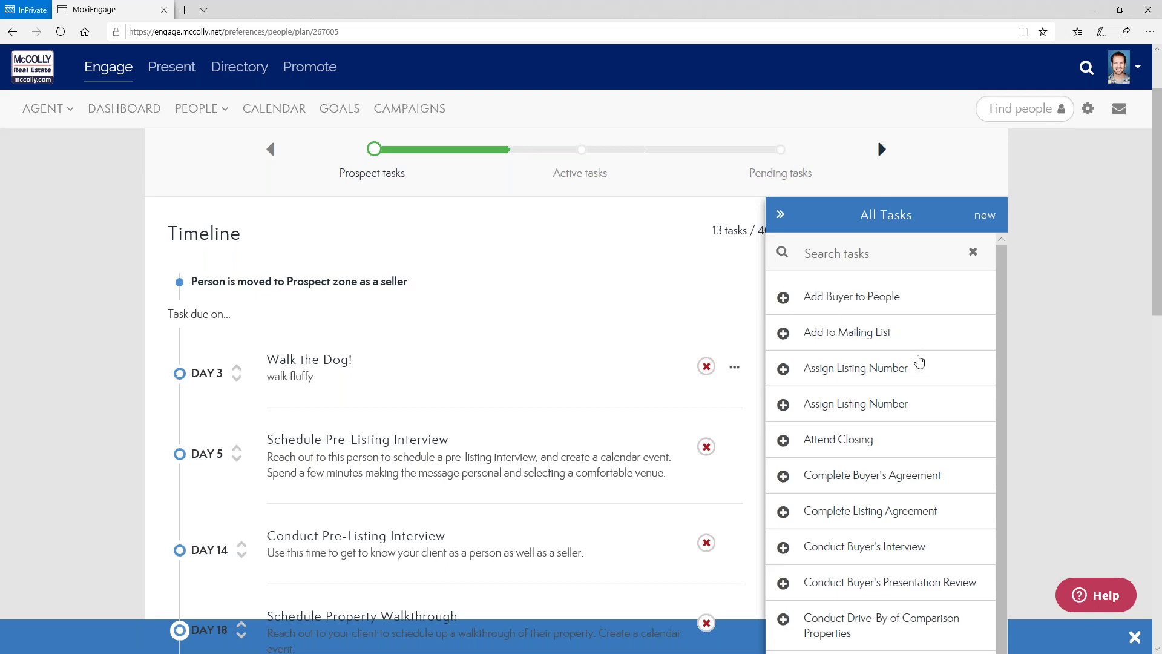
{"action": "scroll", "coordinate": [919, 361], "scroll_direction": "down", "scroll_amount": 6}
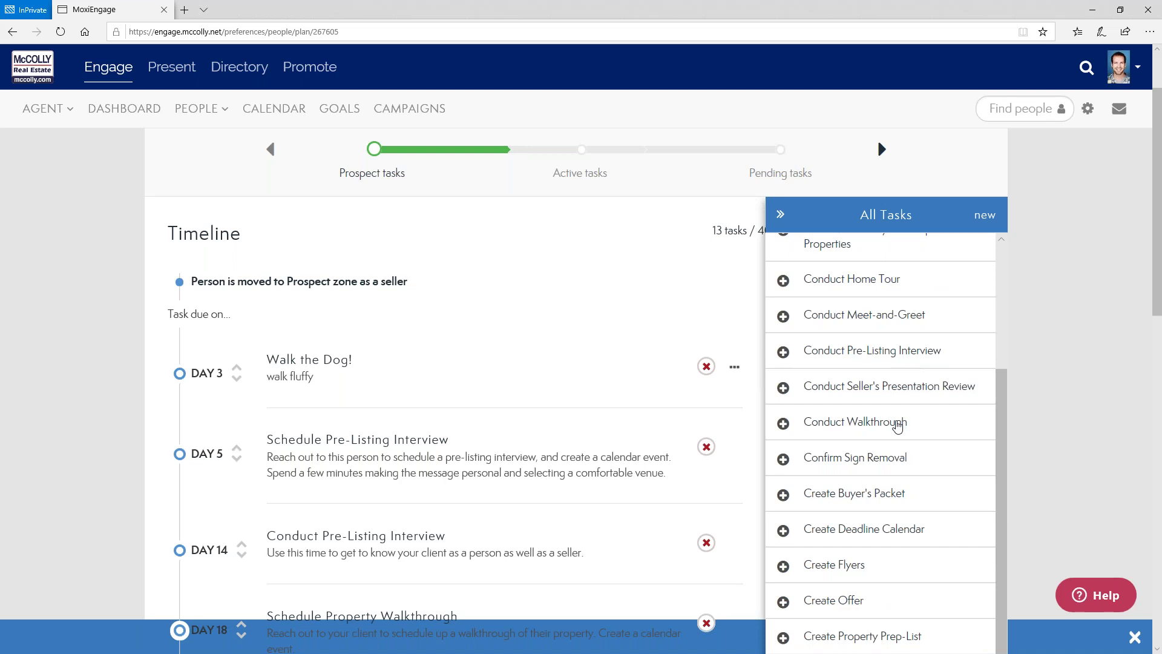
{"action": "left_click", "coordinate": [898, 423]}
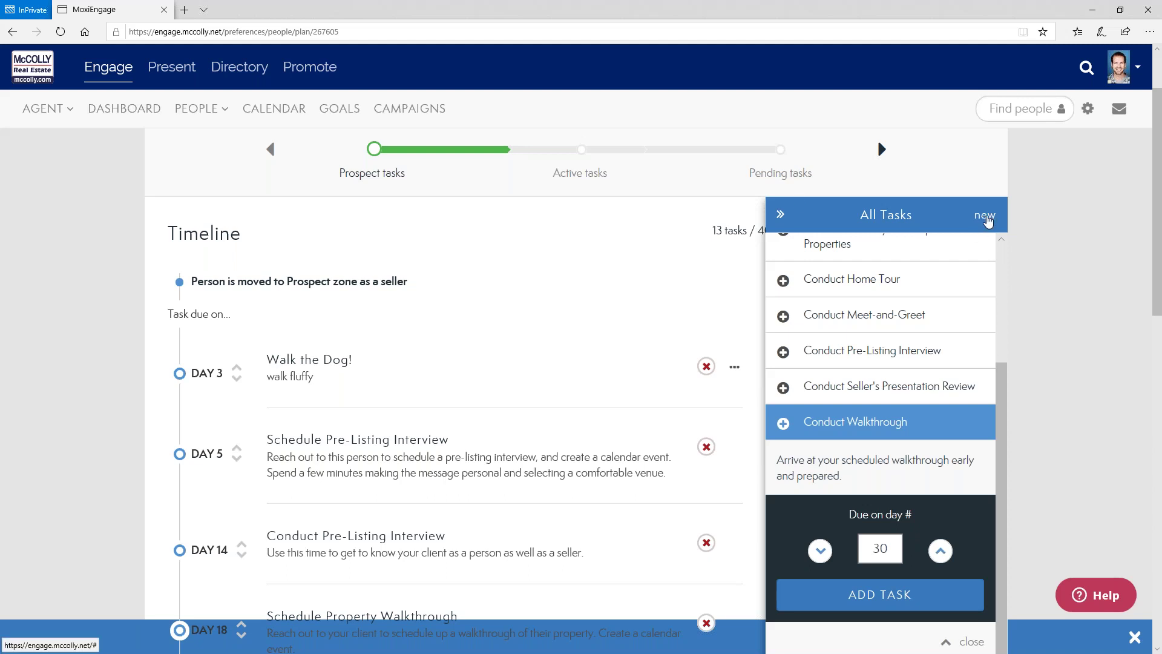
View the new custom task form, cancel it and leave the Seller Plan without saving
{"action": "left_click", "coordinate": [986, 217]}
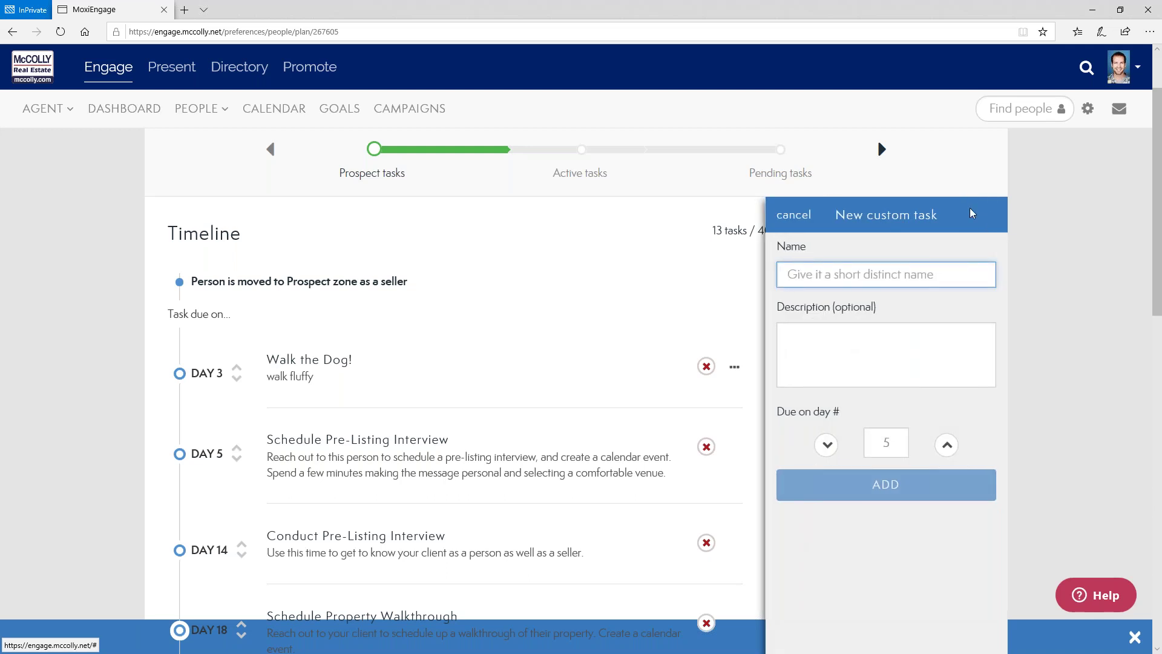
{"action": "left_click", "coordinate": [802, 217]}
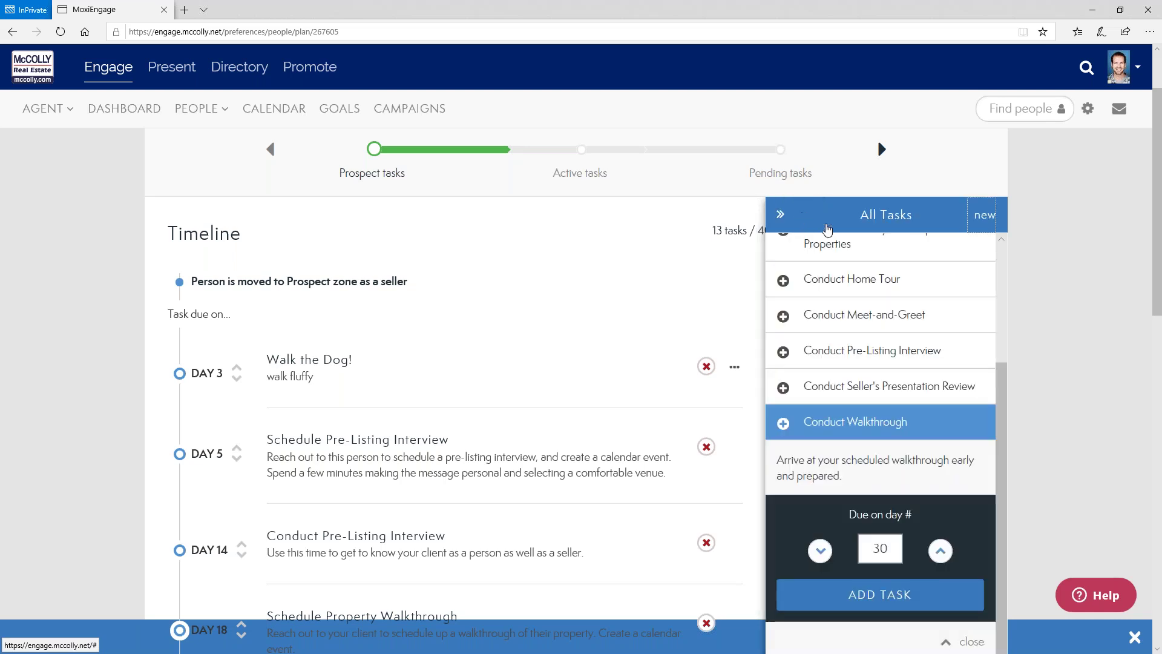
{"action": "left_click", "coordinate": [1054, 302]}
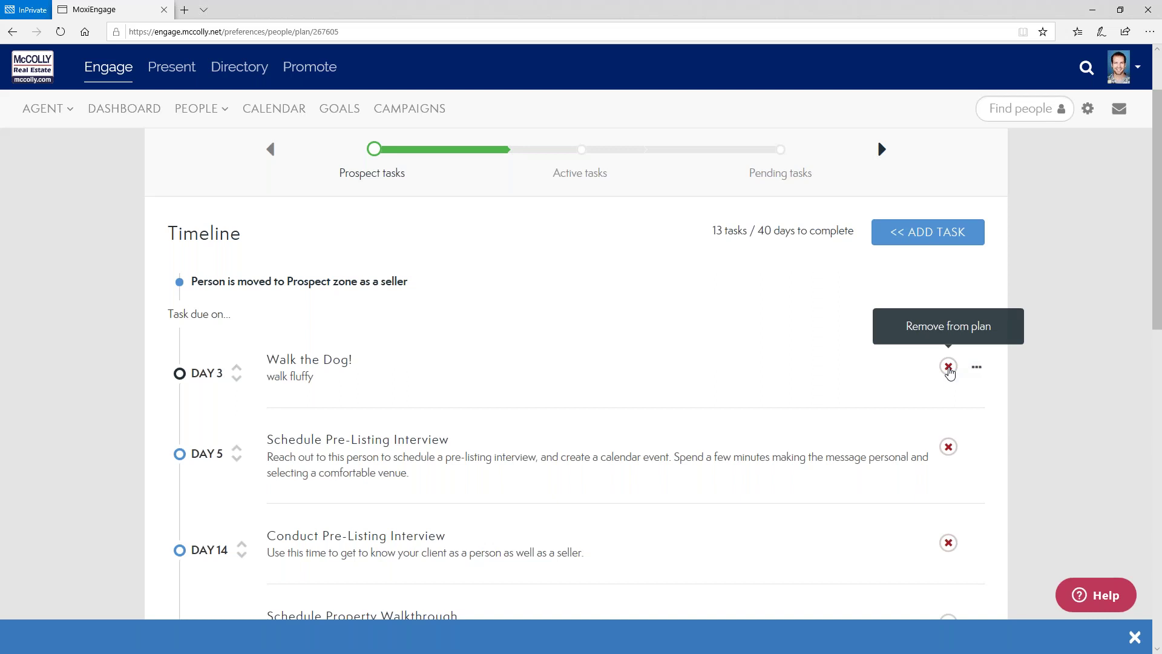
{"action": "scroll", "coordinate": [1115, 340], "scroll_direction": "up", "scroll_amount": 2}
{"action": "left_click", "coordinate": [956, 191]}
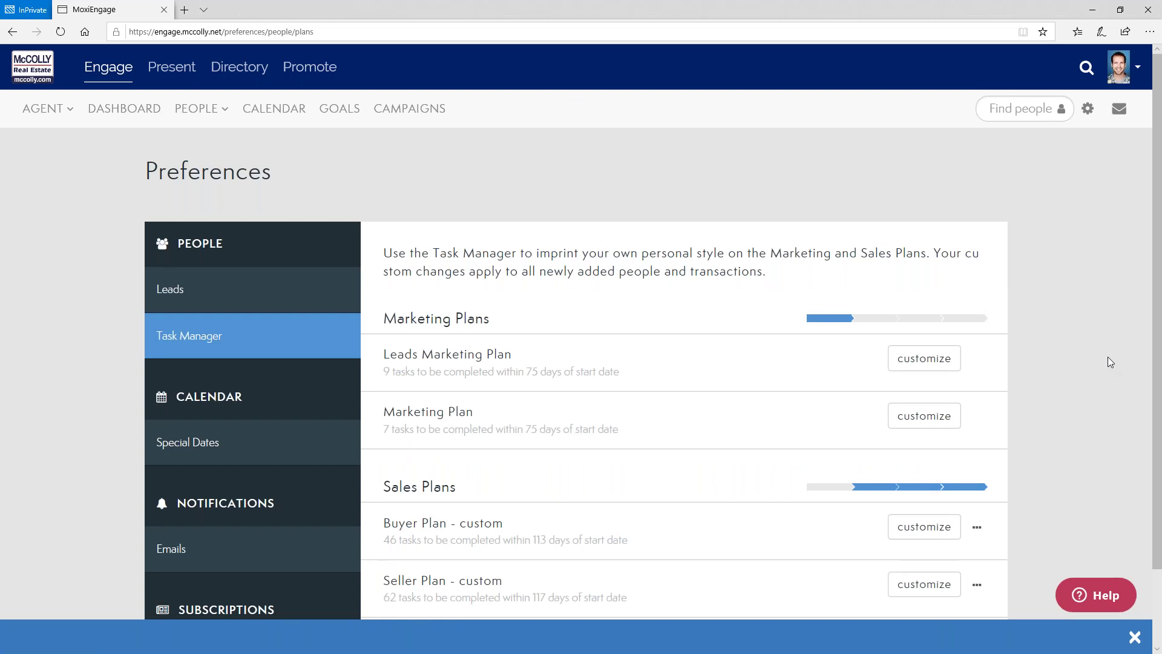
Return from the Task Manager preferences to the dashboard and open the list of all people
{"action": "scroll", "coordinate": [1103, 375], "scroll_direction": "down", "scroll_amount": 2}
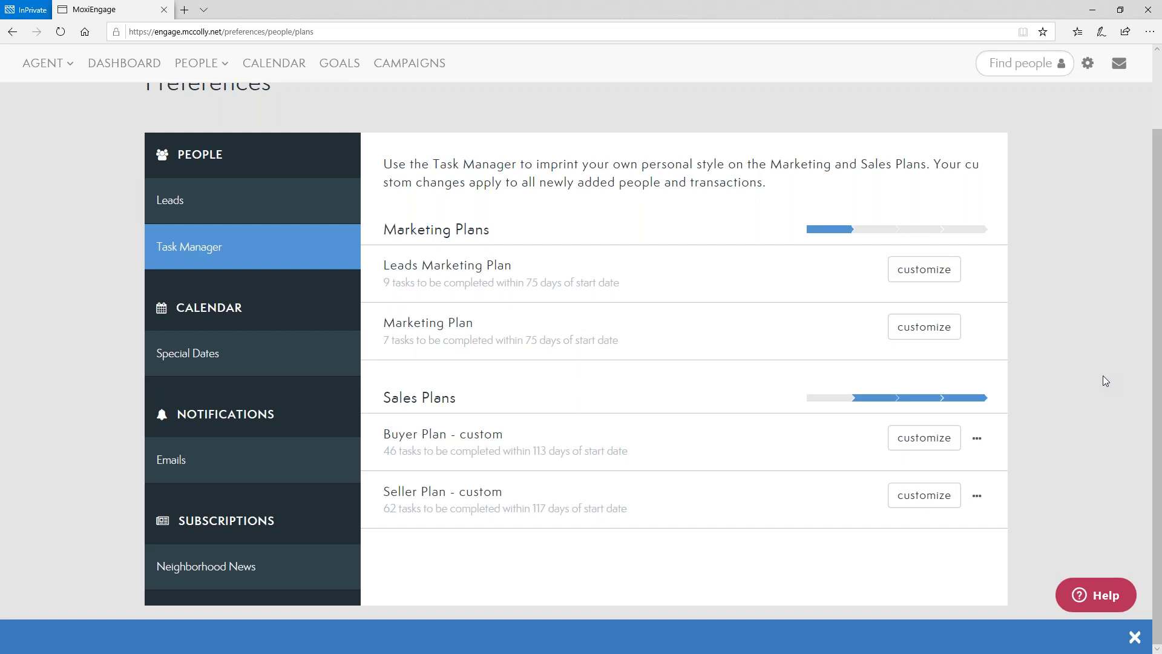
{"action": "scroll", "coordinate": [1103, 380], "scroll_direction": "up", "scroll_amount": 3}
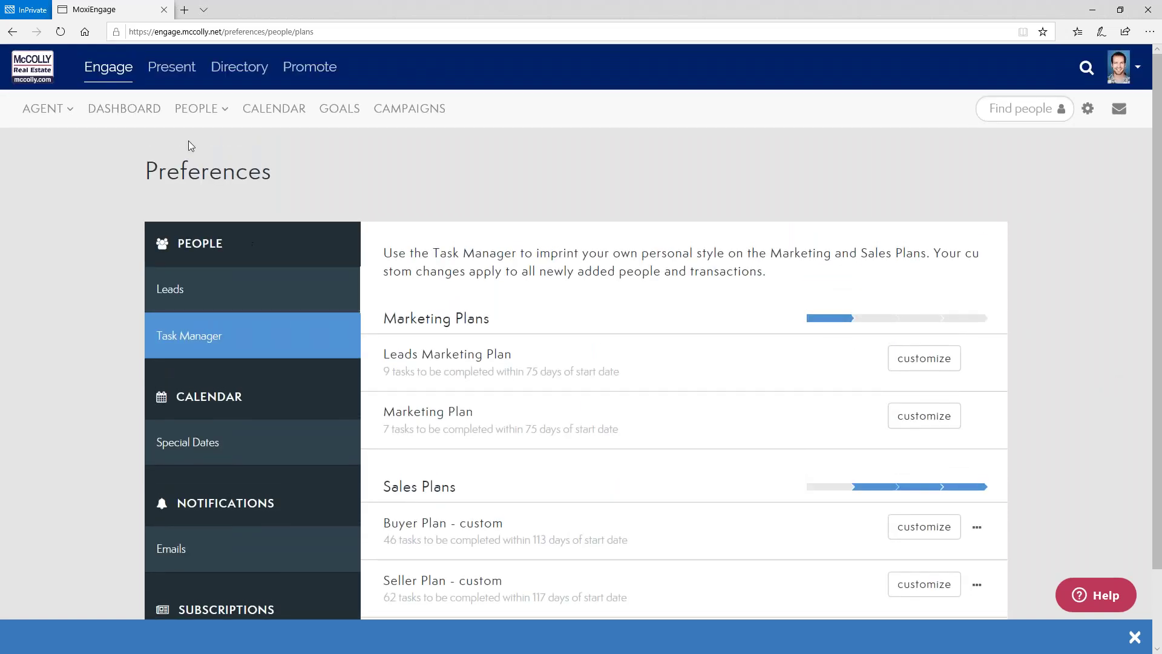
{"action": "left_click", "coordinate": [146, 111]}
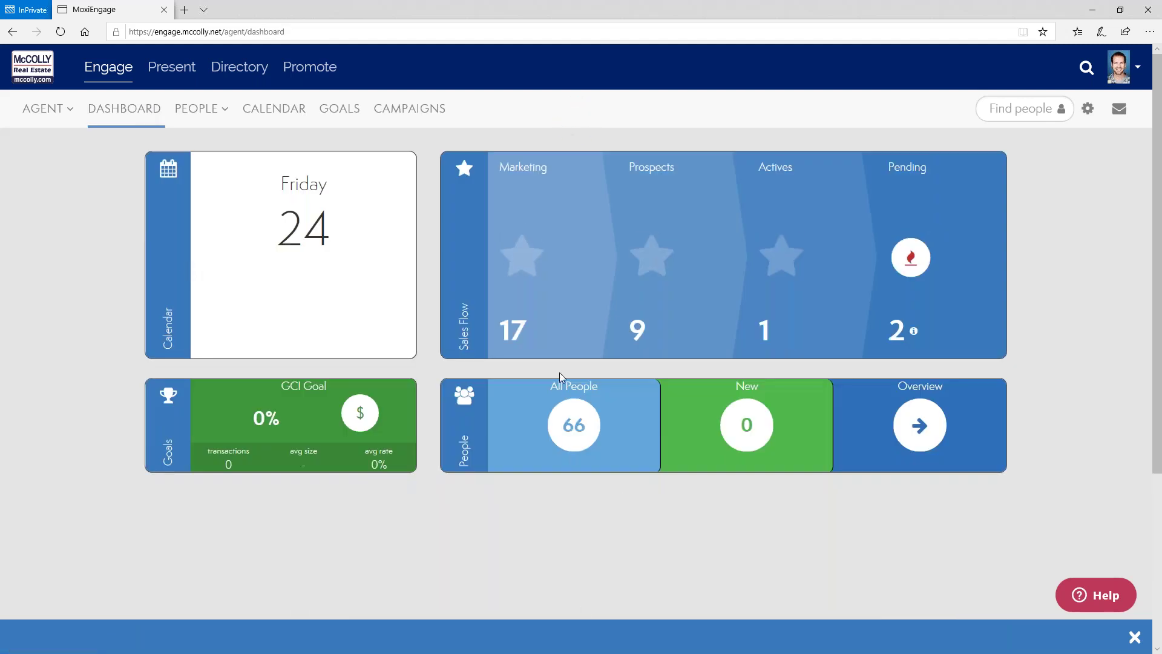
{"action": "left_click", "coordinate": [578, 446]}
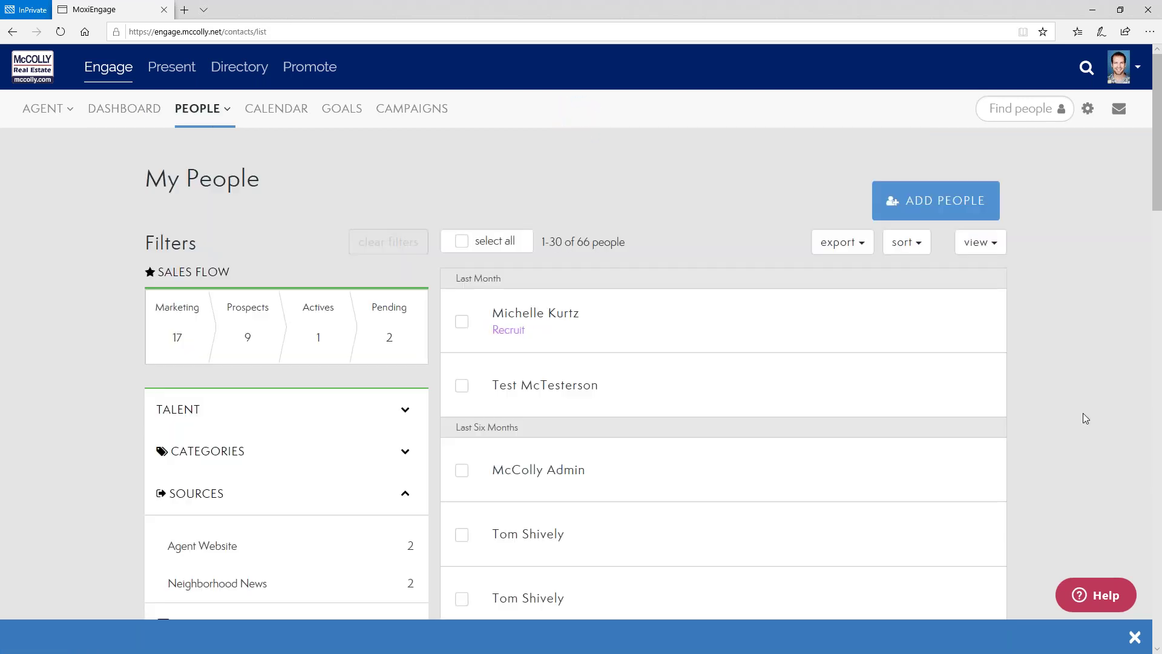
Open the Agent Website contact's profile, start adding a subscription and view the Neighborhood News sample
{"action": "scroll", "coordinate": [1083, 412], "scroll_direction": "down", "scroll_amount": 3}
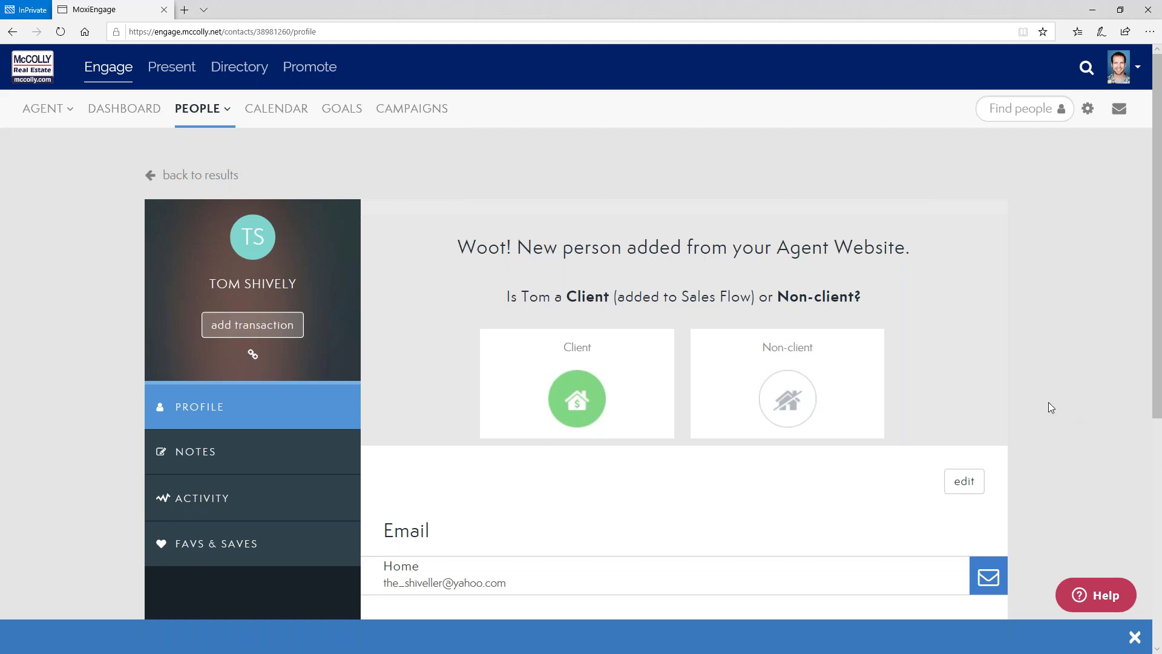
{"action": "scroll", "coordinate": [1048, 403], "scroll_direction": "down", "scroll_amount": 3}
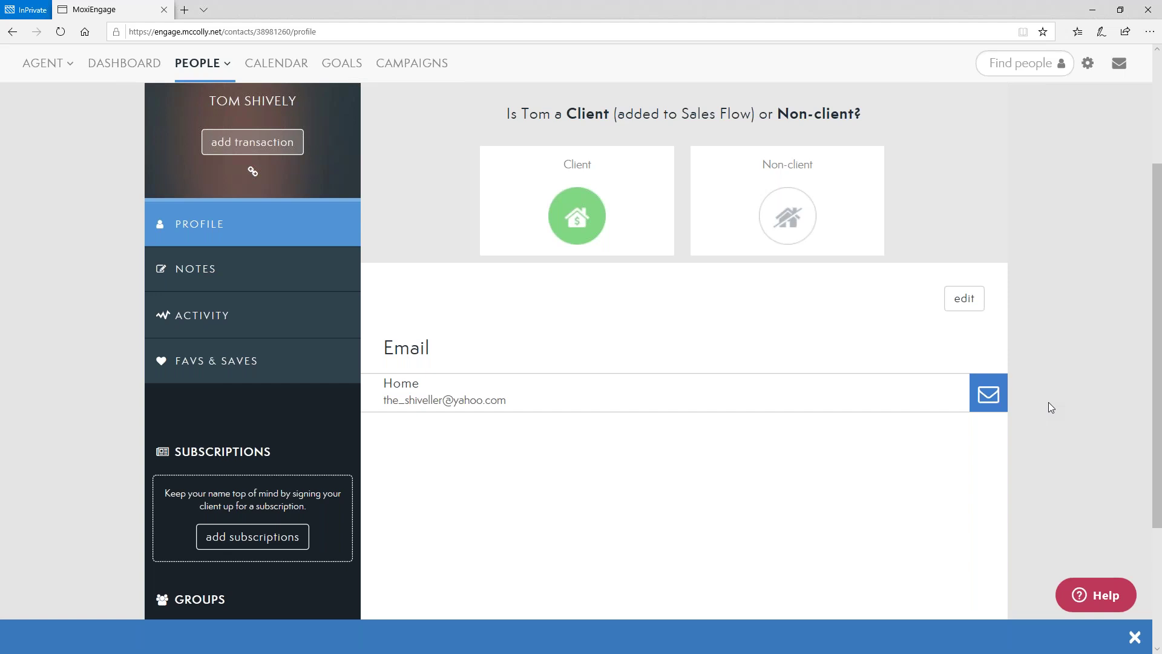
{"action": "left_click", "coordinate": [278, 543]}
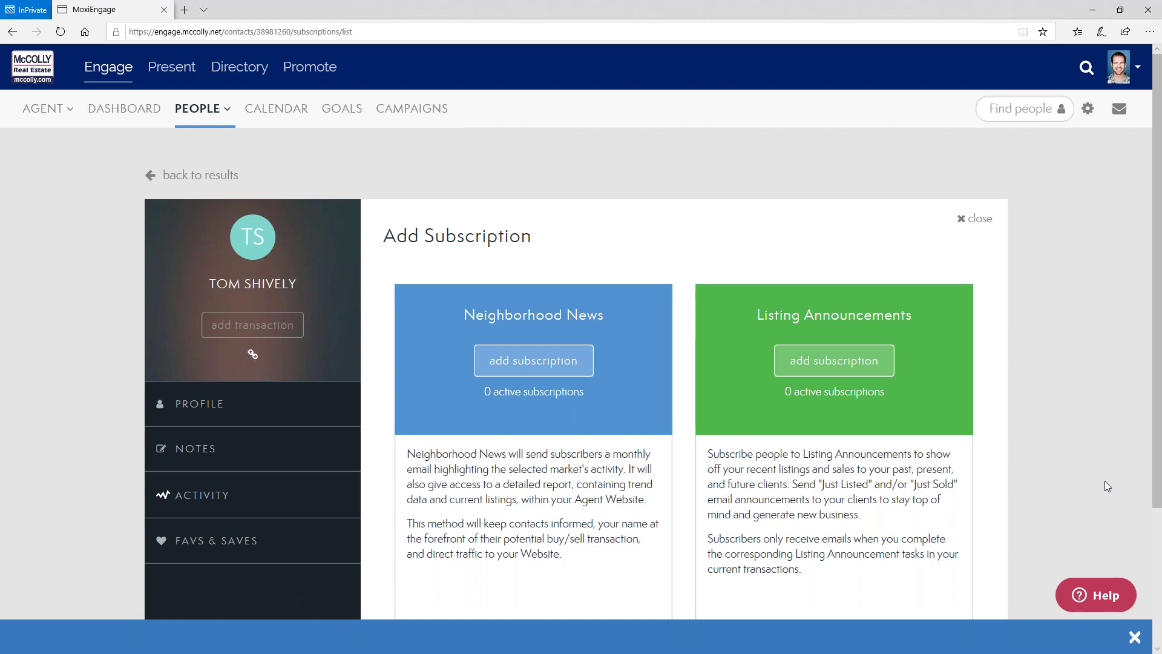
{"action": "scroll", "coordinate": [1094, 469], "scroll_direction": "down", "scroll_amount": 3}
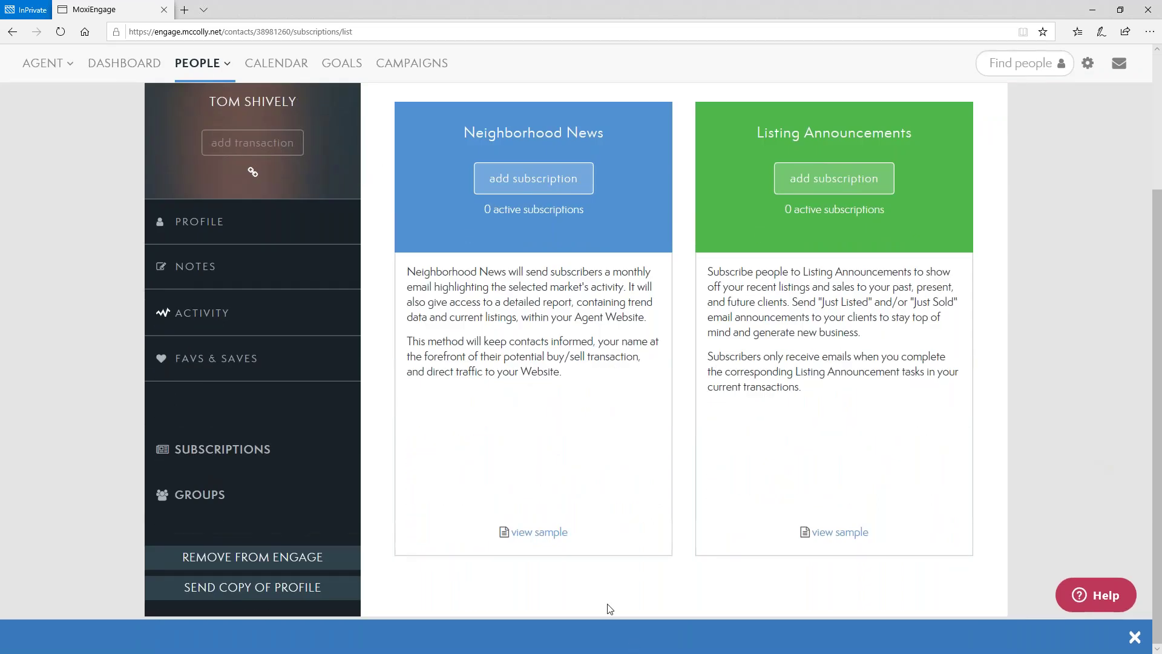
{"action": "left_click", "coordinate": [540, 532]}
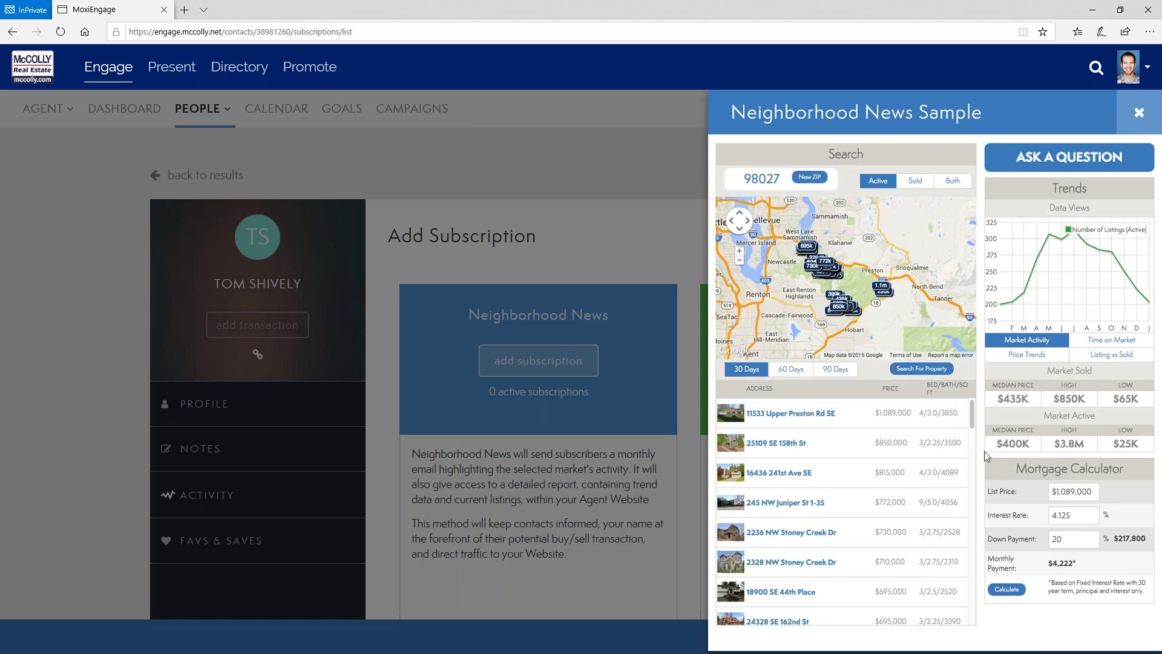
{"action": "left_click", "coordinate": [1139, 112]}
Subscribe the contact to Neighborhood News for ZIP code 46375, previewing the report first, and view the subscription's activity
{"action": "left_click", "coordinate": [532, 367]}
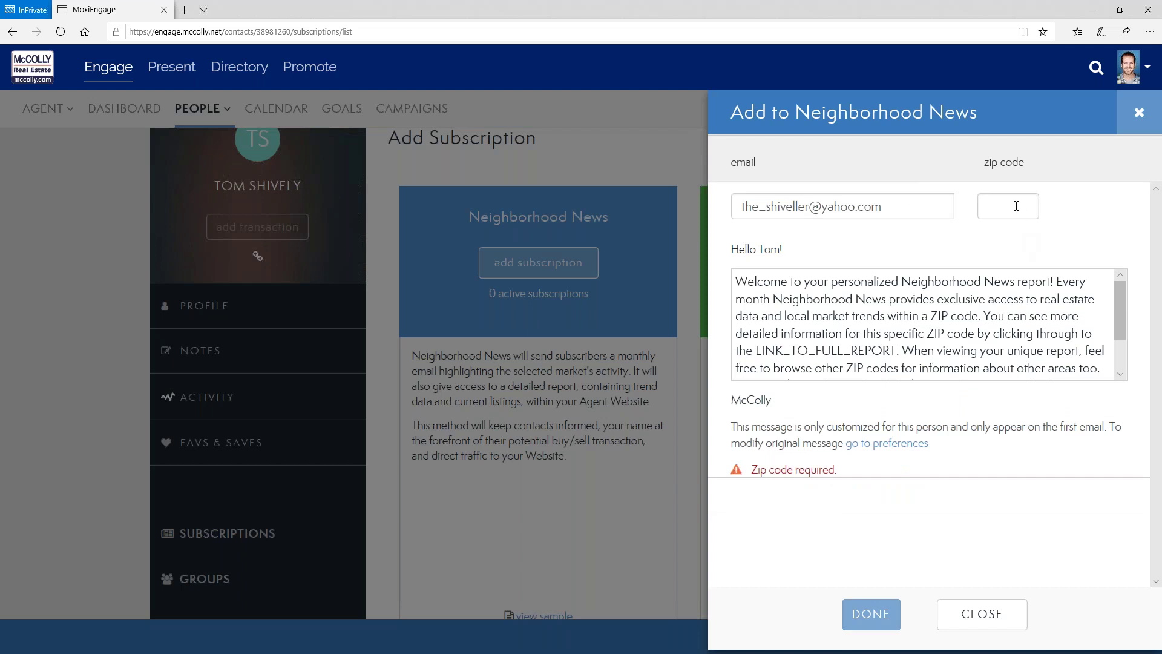
{"action": "left_click", "coordinate": [1016, 206]}
{"action": "type", "text": "46375"}
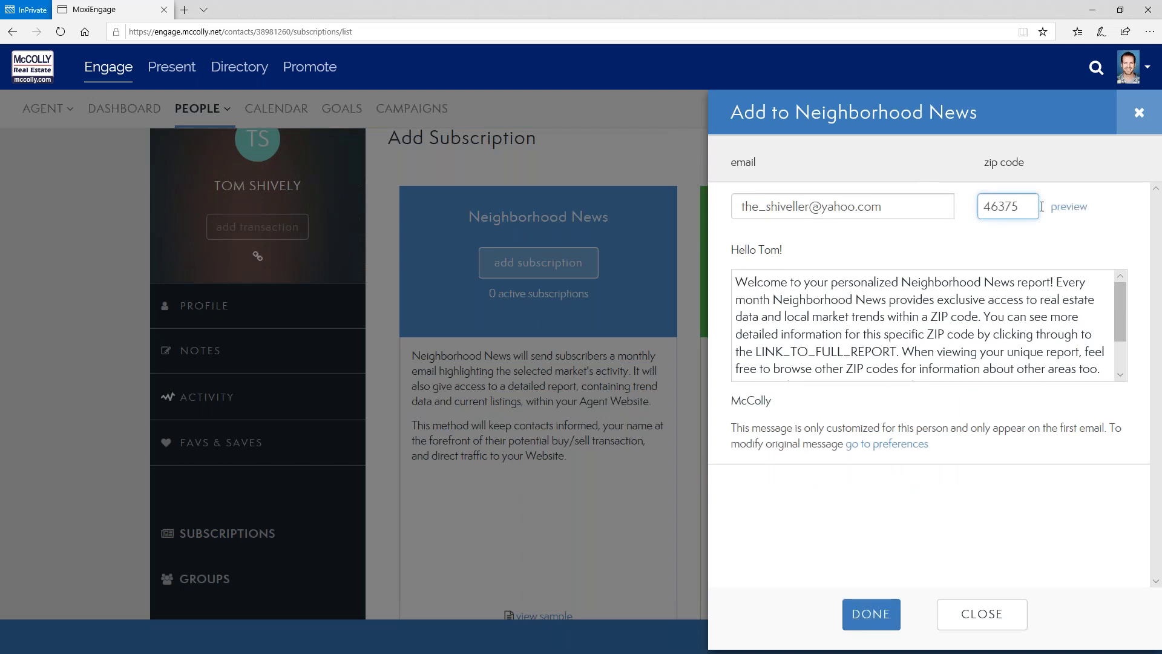
{"action": "left_click", "coordinate": [1069, 206]}
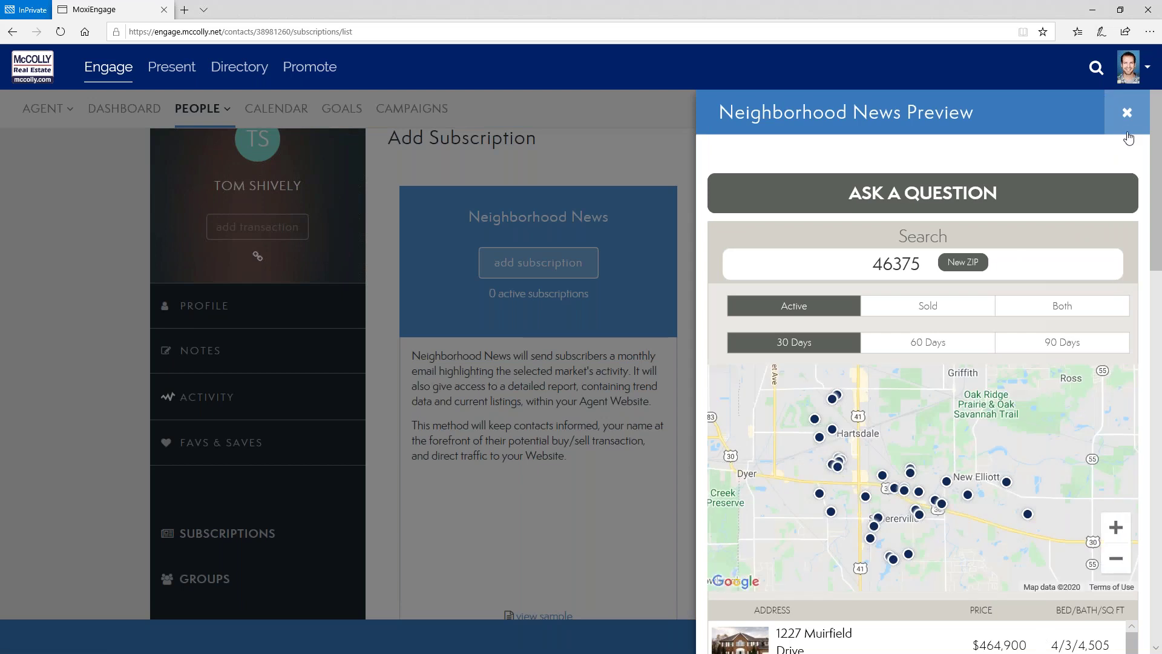
{"action": "left_click", "coordinate": [1127, 113]}
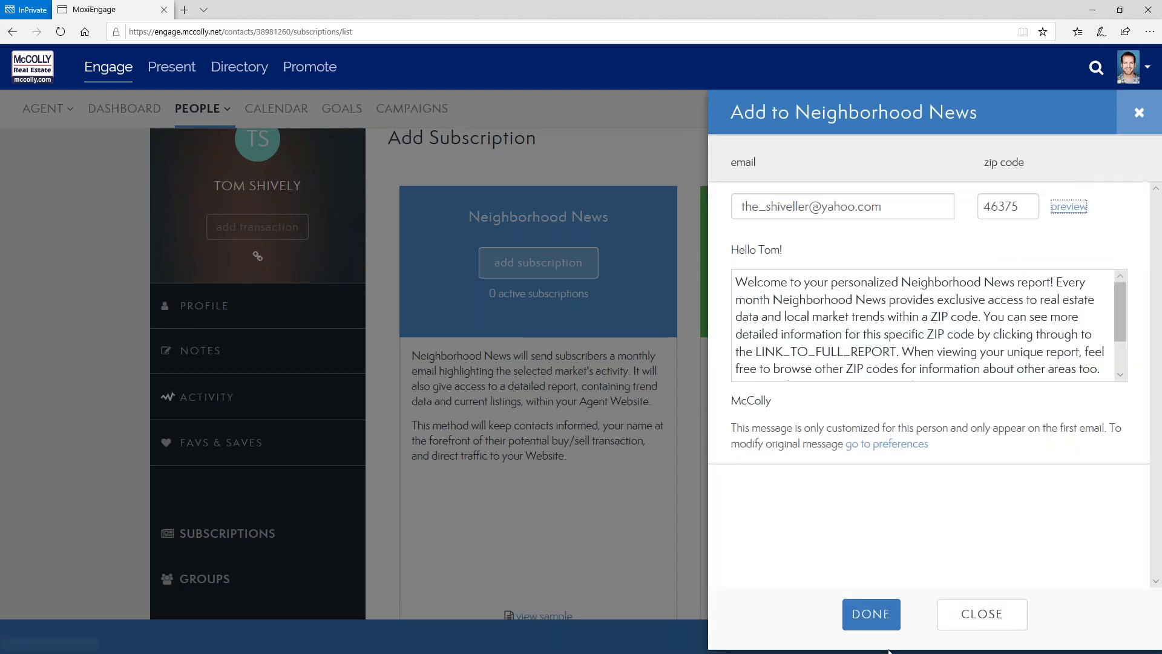
{"action": "left_click", "coordinate": [855, 615]}
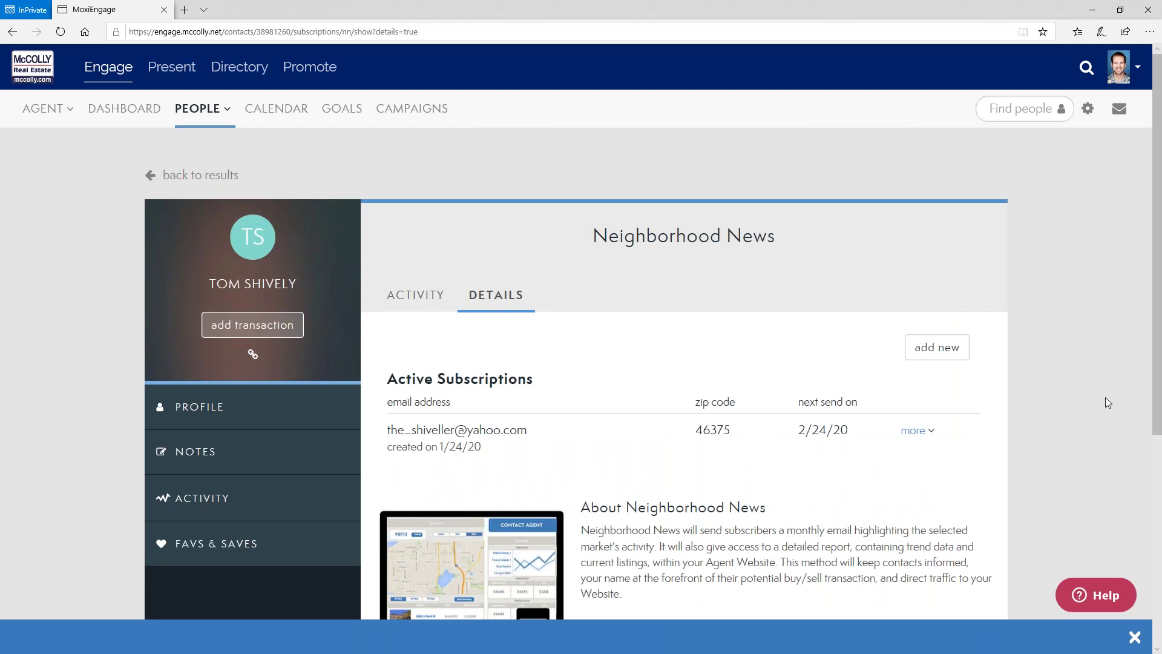
{"action": "scroll", "coordinate": [1105, 397], "scroll_direction": "down", "scroll_amount": 2}
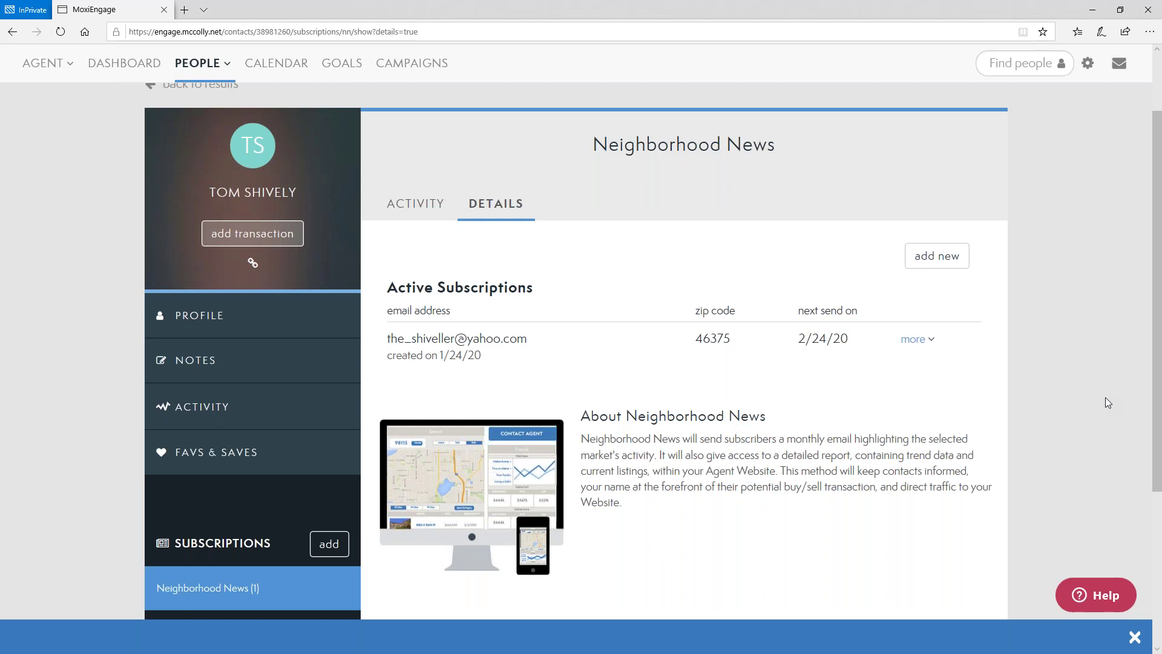
{"action": "left_click", "coordinate": [435, 207]}
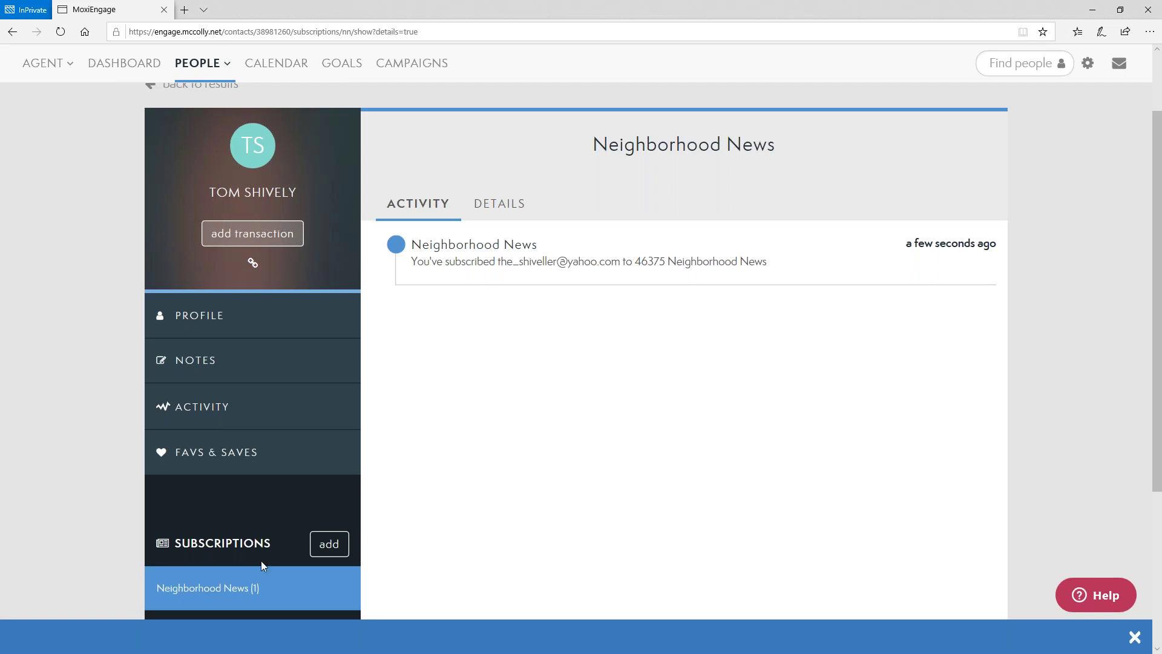
Return to the contact's subscription choices and read through the Listing Announcements sample email, closing it when finished
{"action": "left_click", "coordinate": [334, 545]}
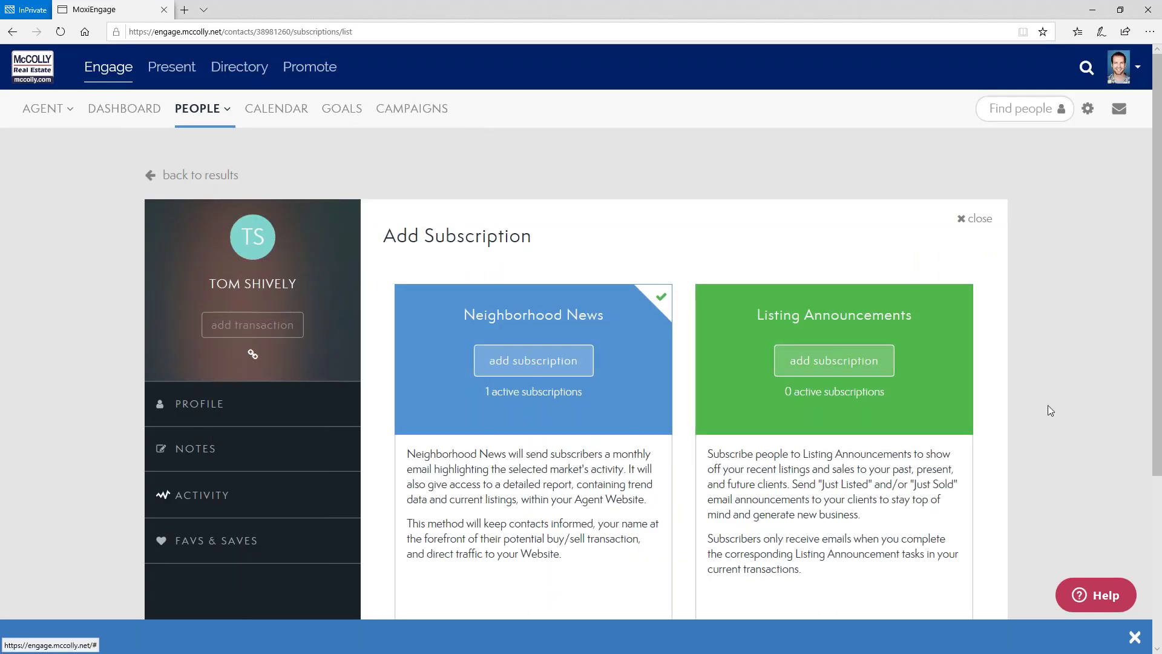
{"action": "scroll", "coordinate": [1001, 397], "scroll_direction": "down", "scroll_amount": 4}
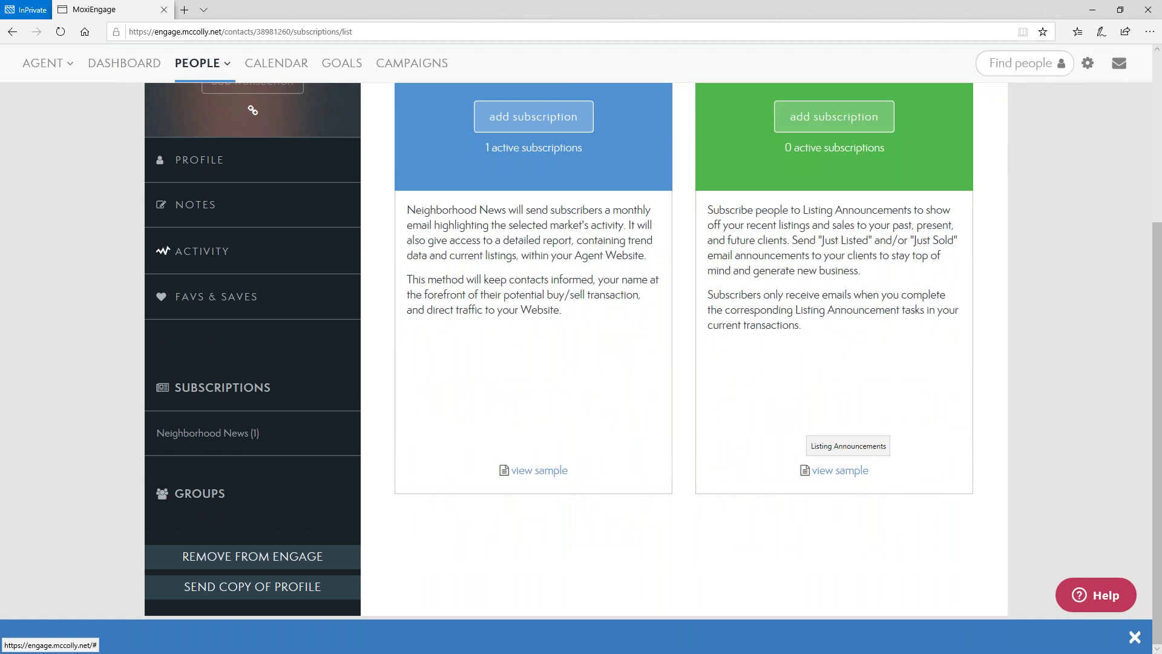
{"action": "left_click", "coordinate": [862, 472]}
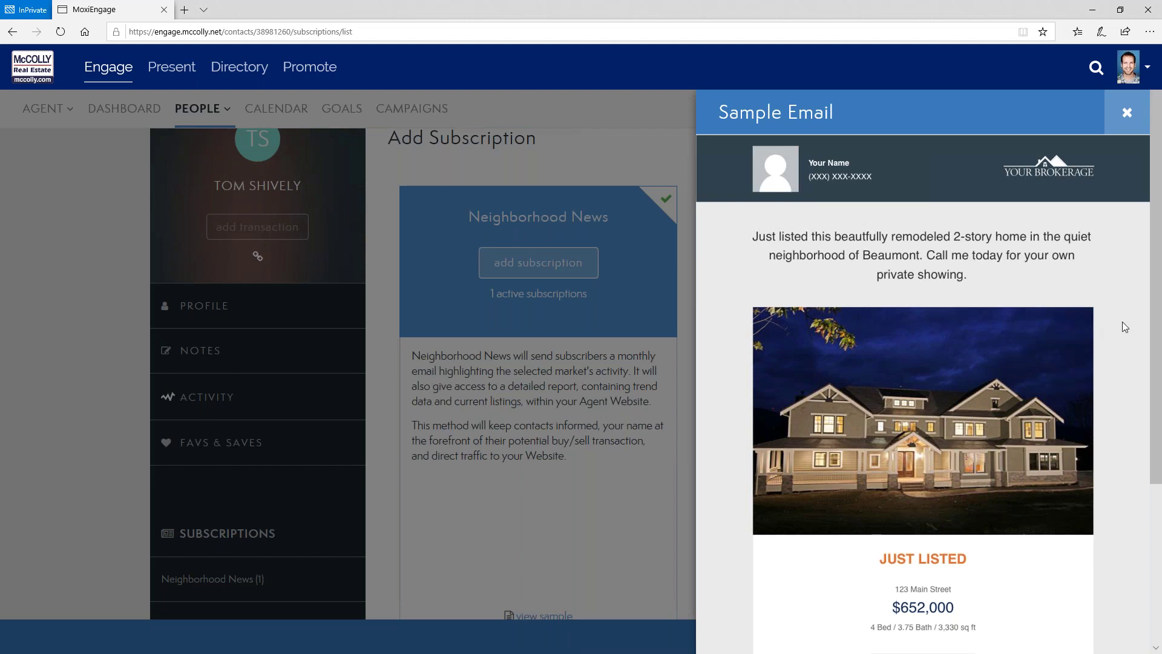
{"action": "scroll", "coordinate": [1153, 363], "scroll_direction": "down", "scroll_amount": 3}
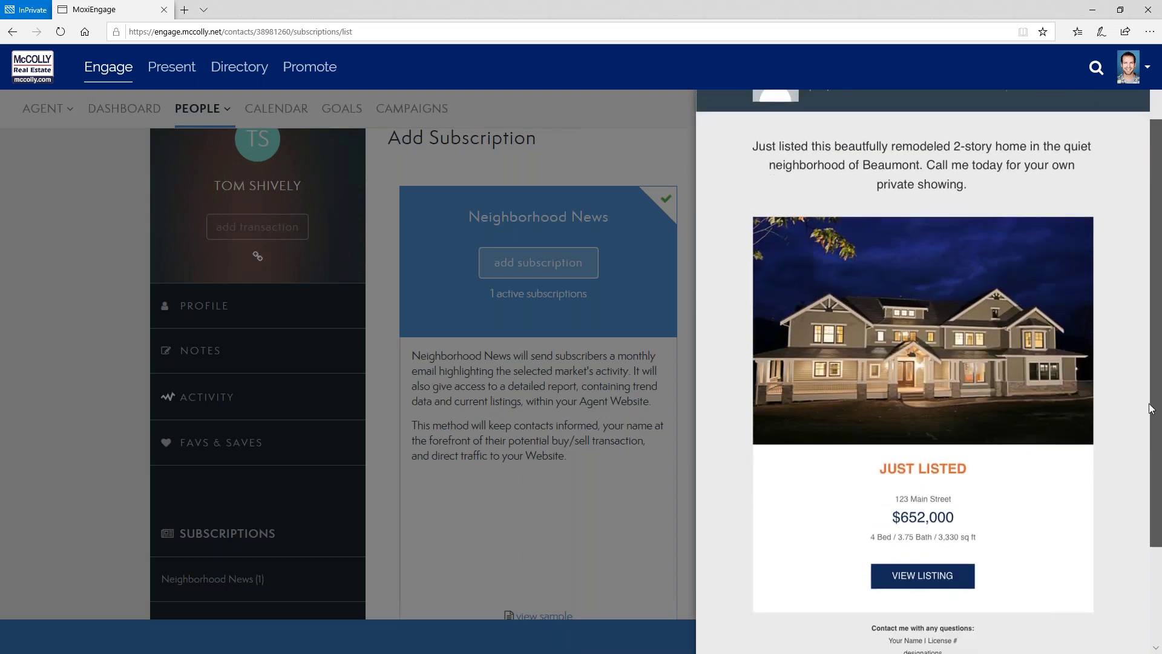
{"action": "scroll", "coordinate": [1149, 484], "scroll_direction": "down", "scroll_amount": 1}
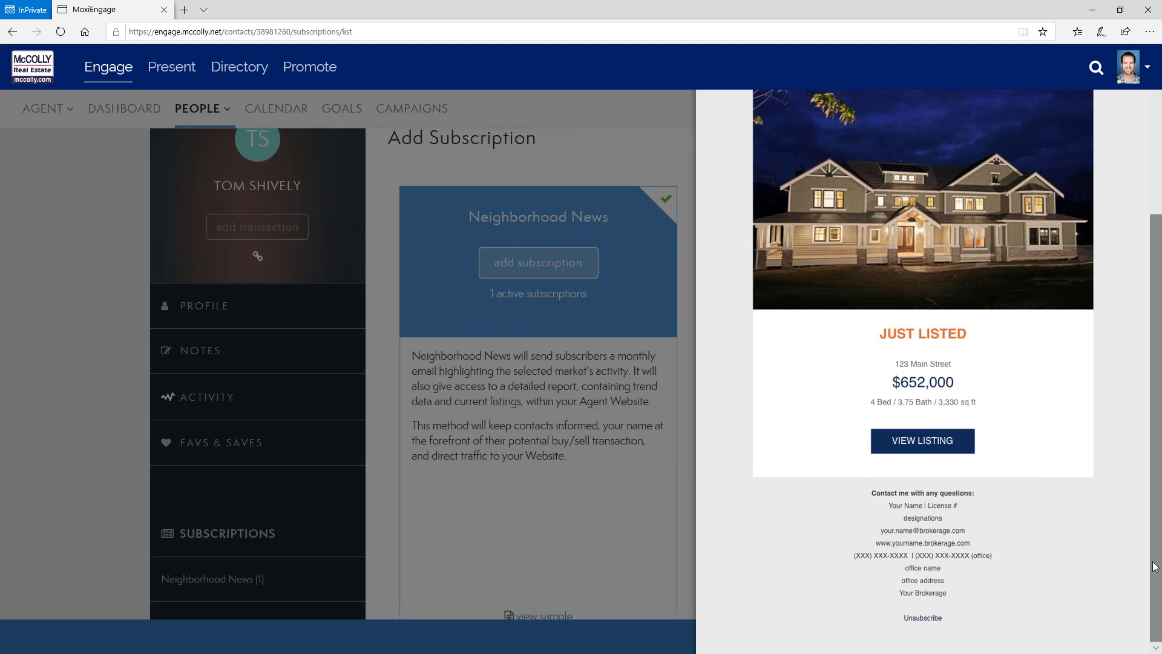
{"action": "left_click_drag", "start_coordinate": [1154, 566], "coordinate": [1157, 407]}
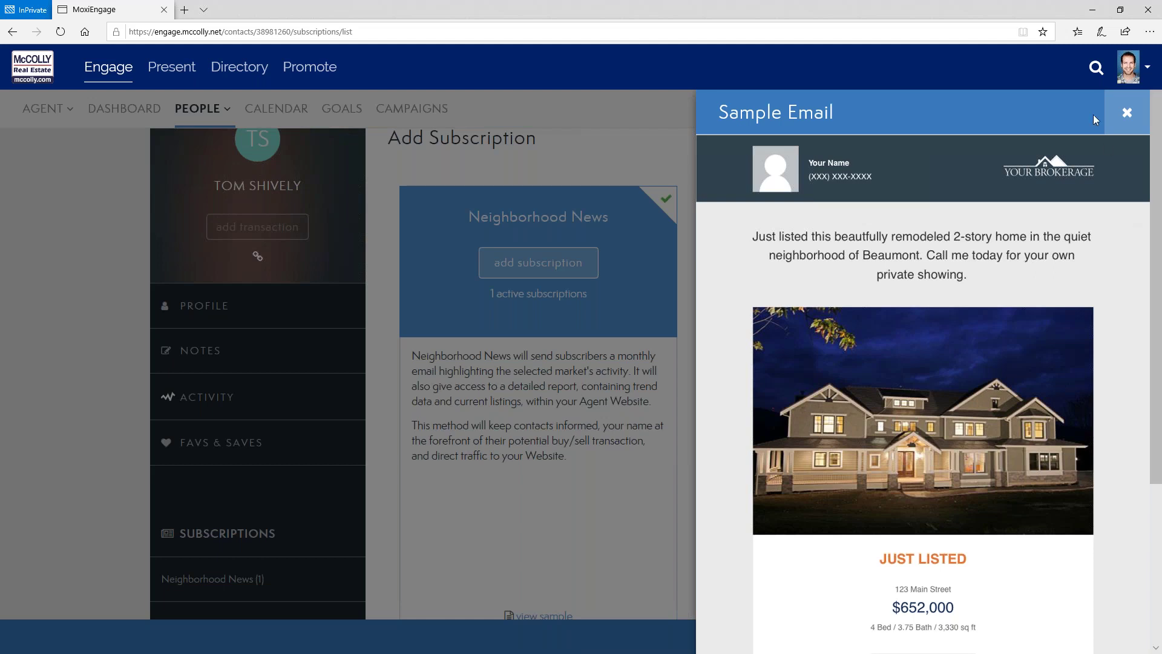
{"action": "left_click", "coordinate": [1126, 113]}
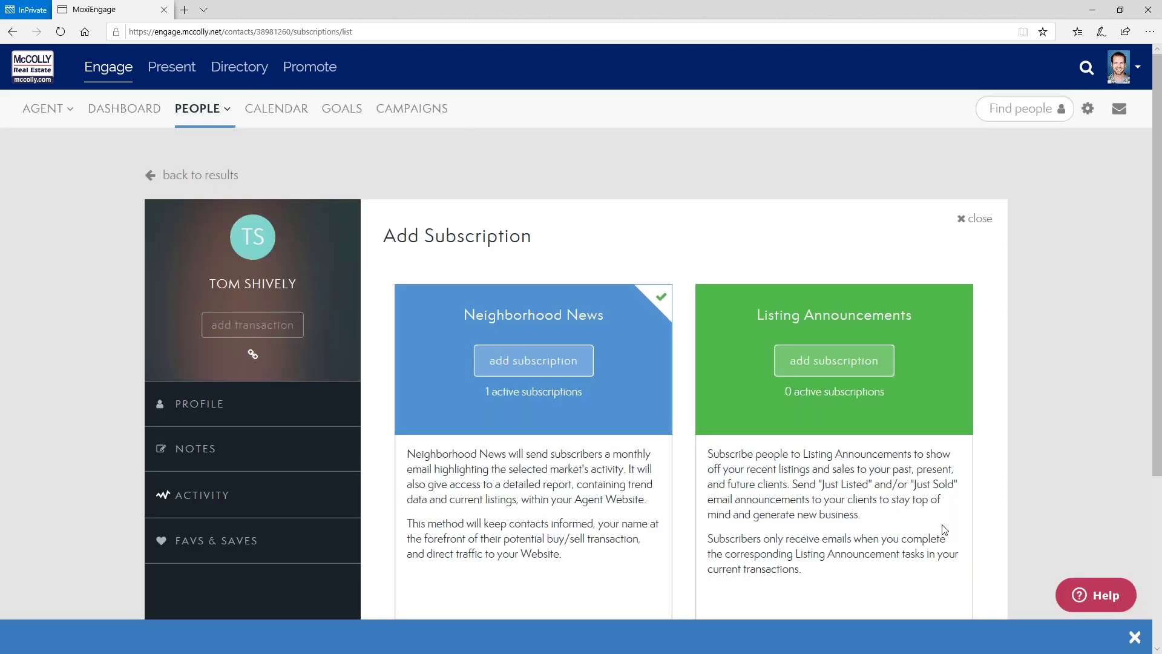
Subscribe the contact to just listed and just sold Listing Announcements and return to the people list
{"action": "left_click", "coordinate": [817, 360]}
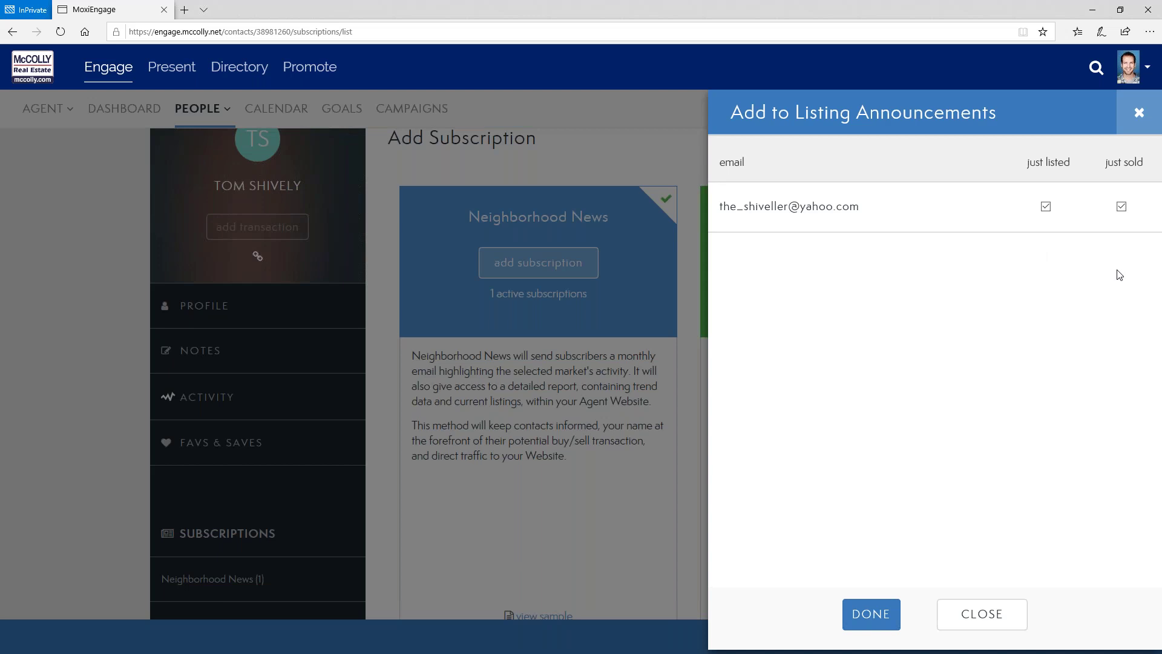
{"action": "left_click", "coordinate": [871, 614]}
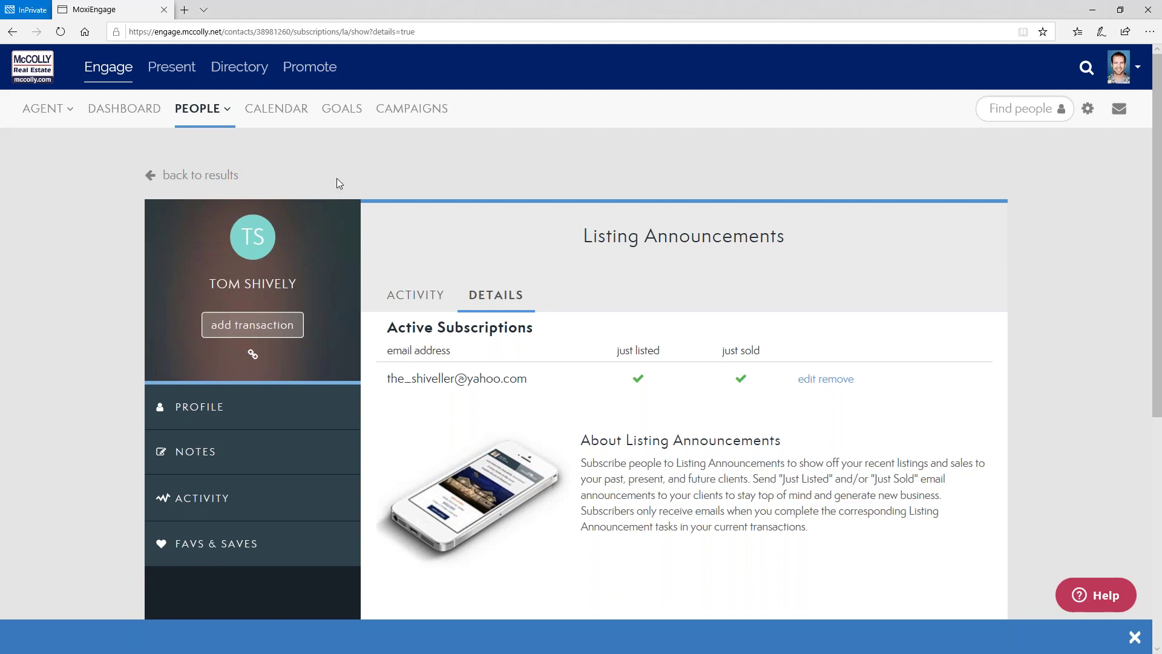
{"action": "left_click", "coordinate": [192, 179]}
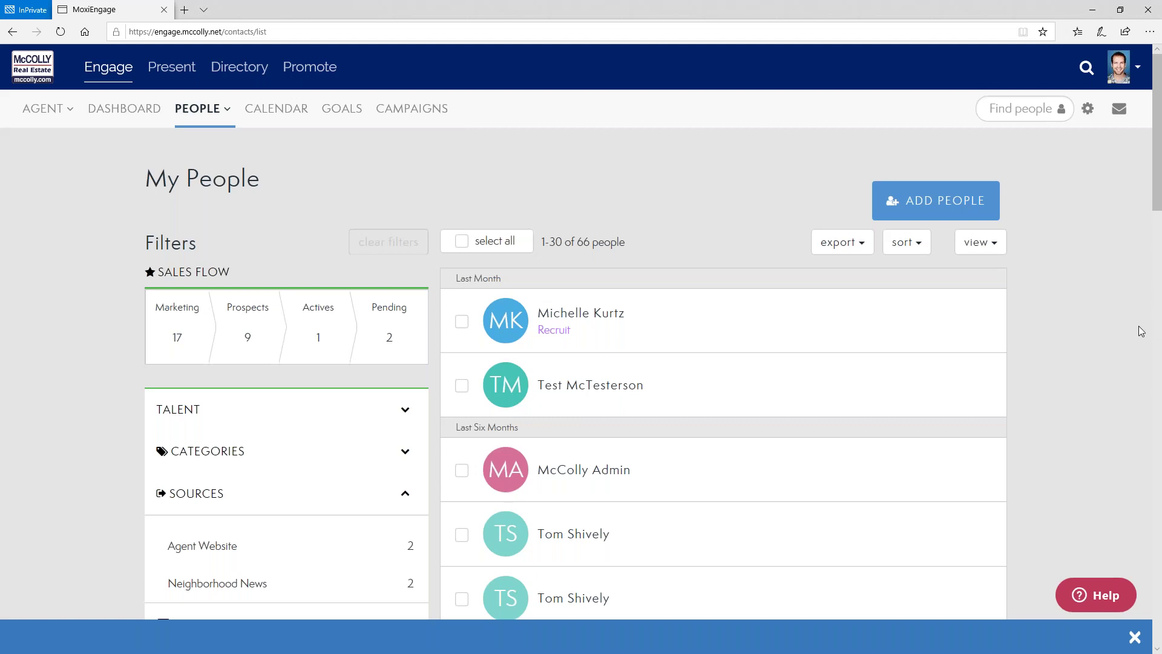
Reopen the same contact's profile for editing, add a Birthday date with the contact's birth date and save it
{"action": "left_click", "coordinate": [571, 540]}
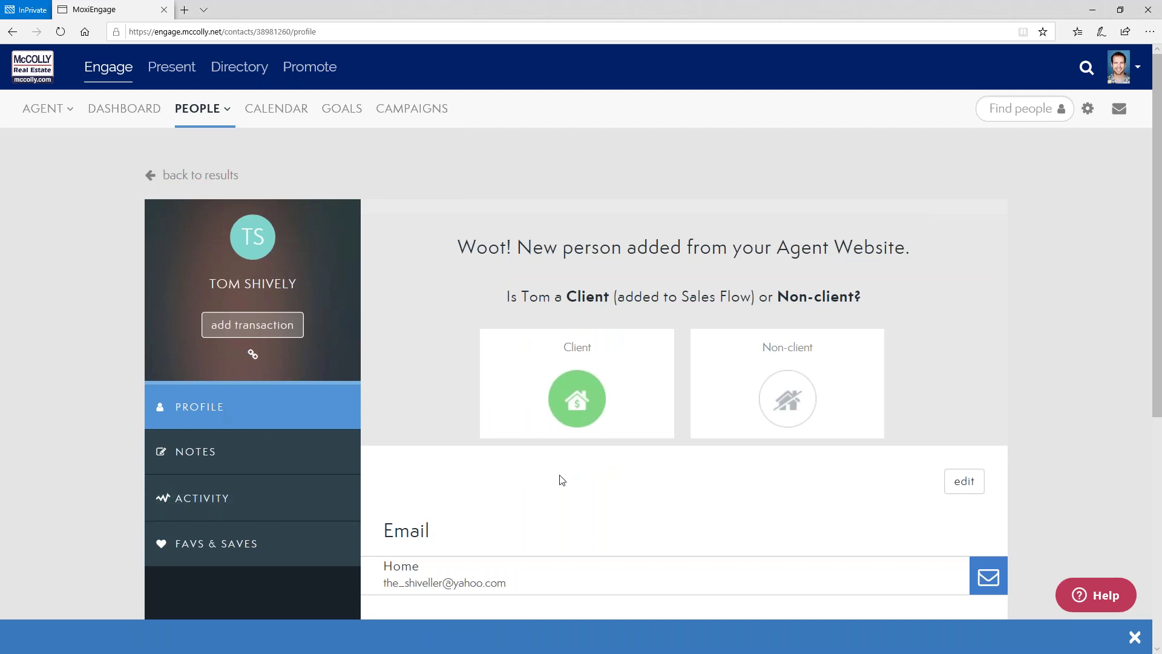
{"action": "scroll", "coordinate": [559, 478], "scroll_direction": "down", "scroll_amount": 1}
{"action": "scroll", "coordinate": [560, 478], "scroll_direction": "down", "scroll_amount": 1}
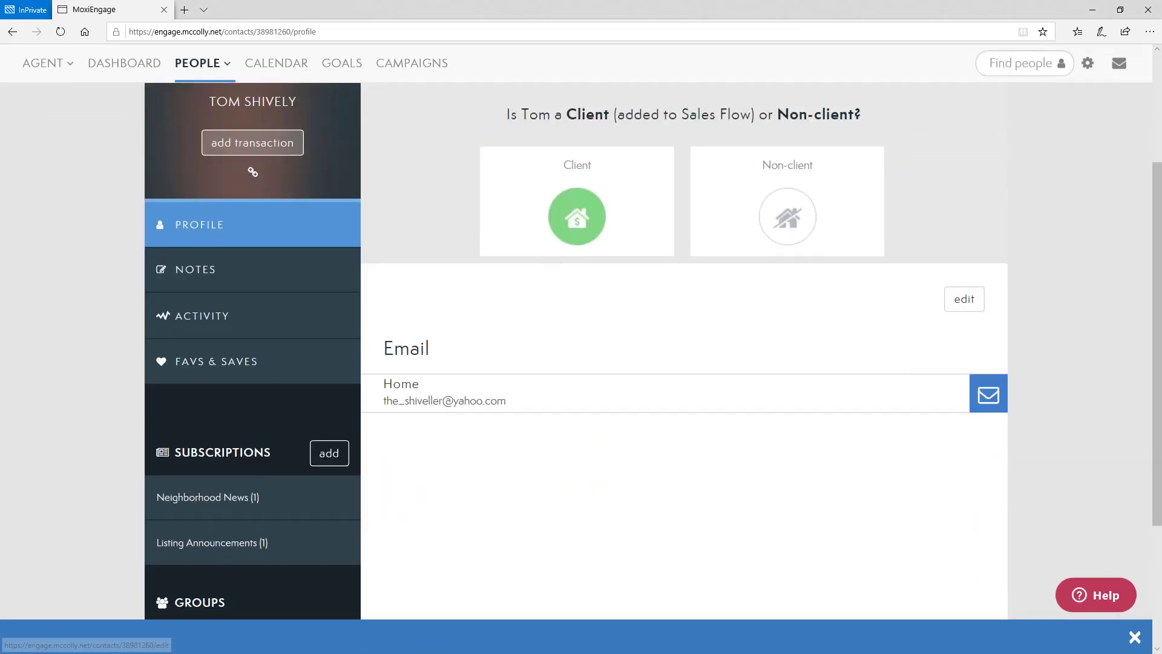
{"action": "left_click", "coordinate": [964, 298]}
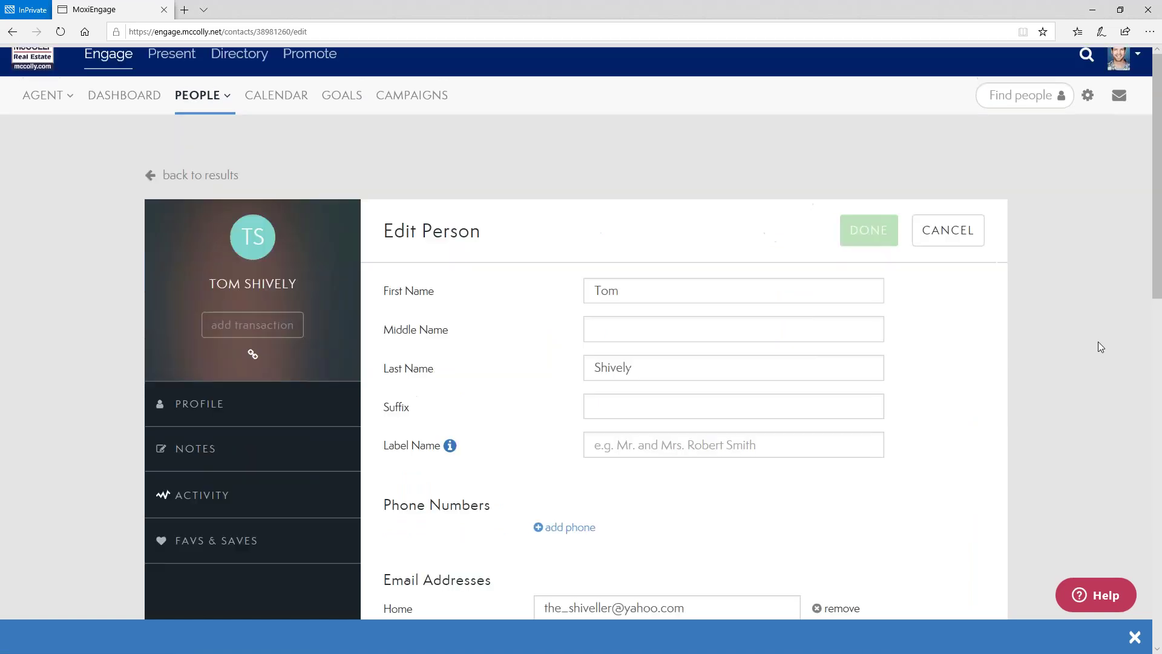
{"action": "scroll", "coordinate": [1100, 346], "scroll_direction": "down", "scroll_amount": 7}
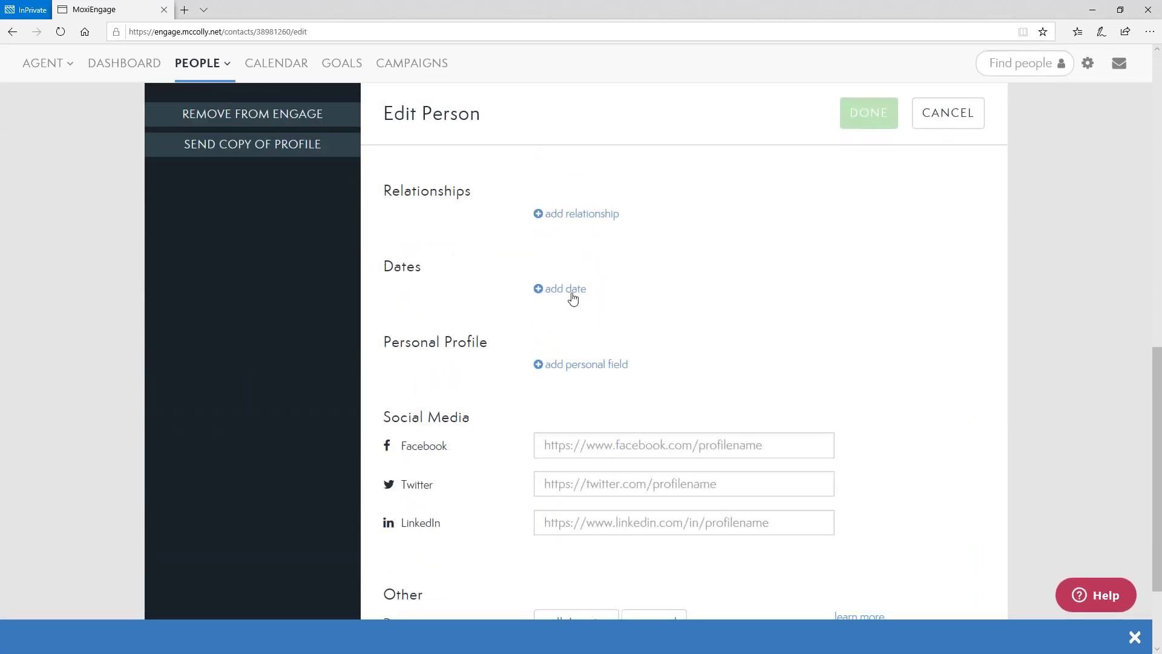
{"action": "left_click", "coordinate": [572, 298]}
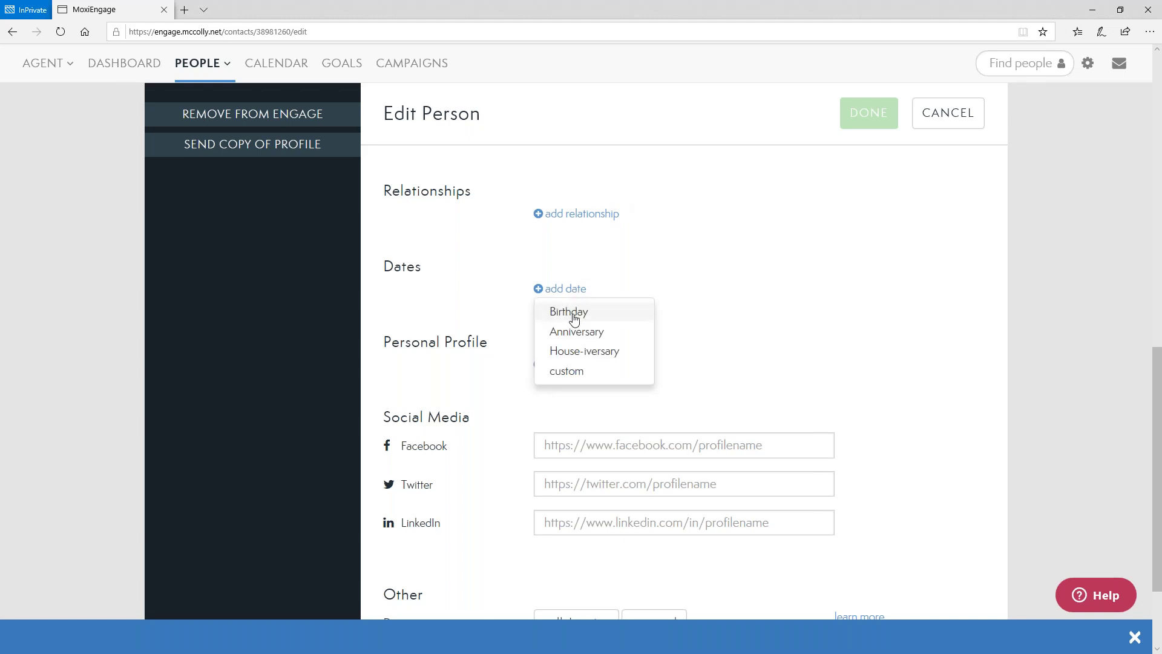
{"action": "left_click", "coordinate": [569, 313]}
{"action": "type", "text": "01/24/2020"}
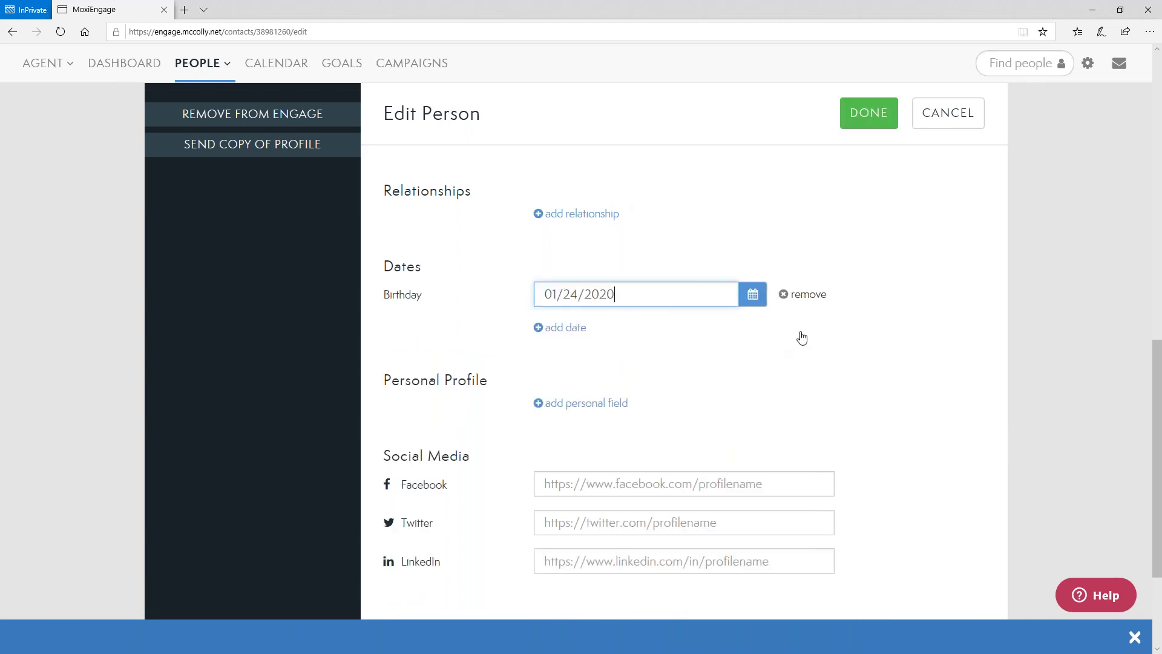
{"action": "left_click", "coordinate": [875, 115]}
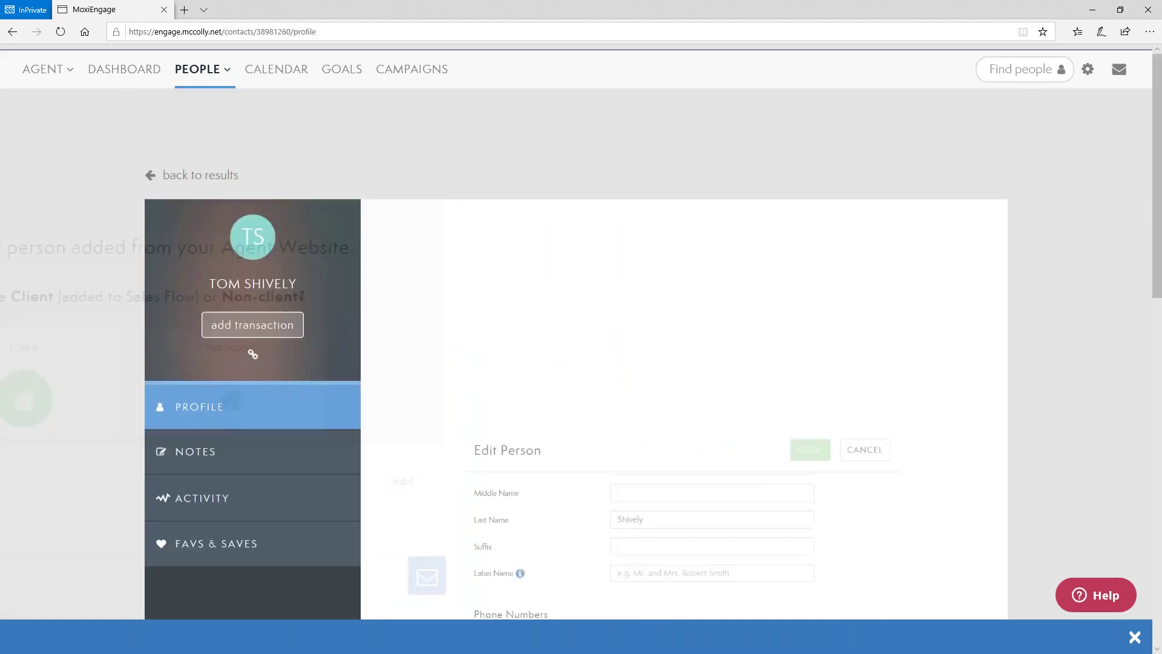
Add the contact's birthday to the calendar from the profile and open its calendar entry
{"action": "scroll", "coordinate": [1102, 415], "scroll_direction": "down", "scroll_amount": 5}
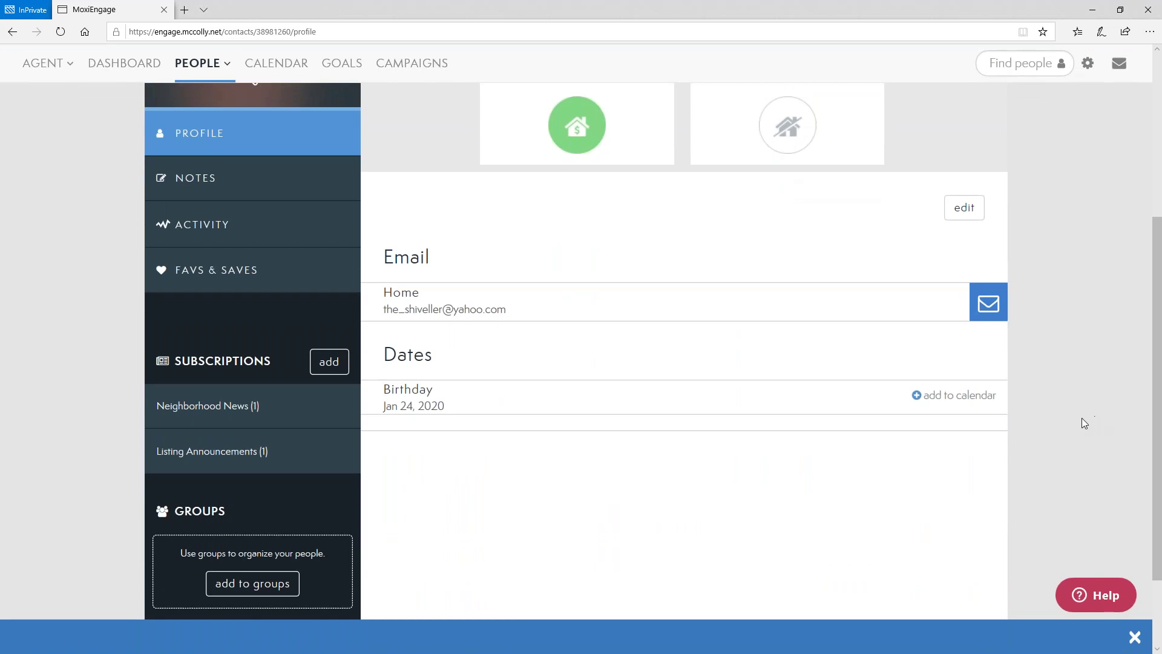
{"action": "left_click", "coordinate": [967, 401]}
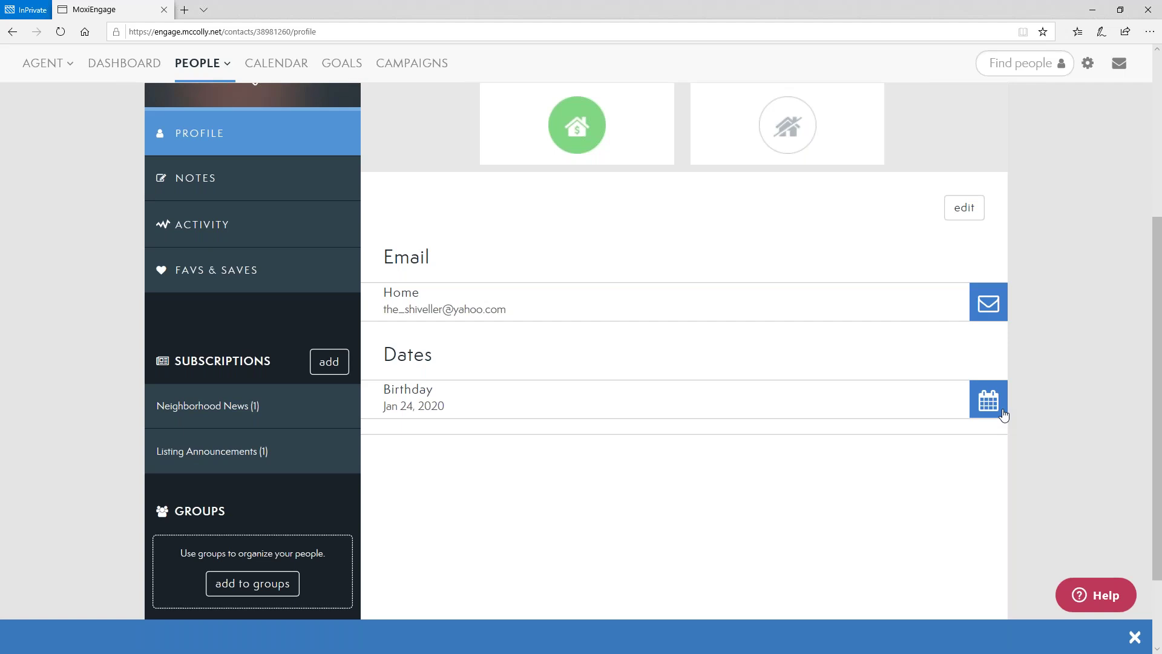
{"action": "left_click", "coordinate": [1001, 412]}
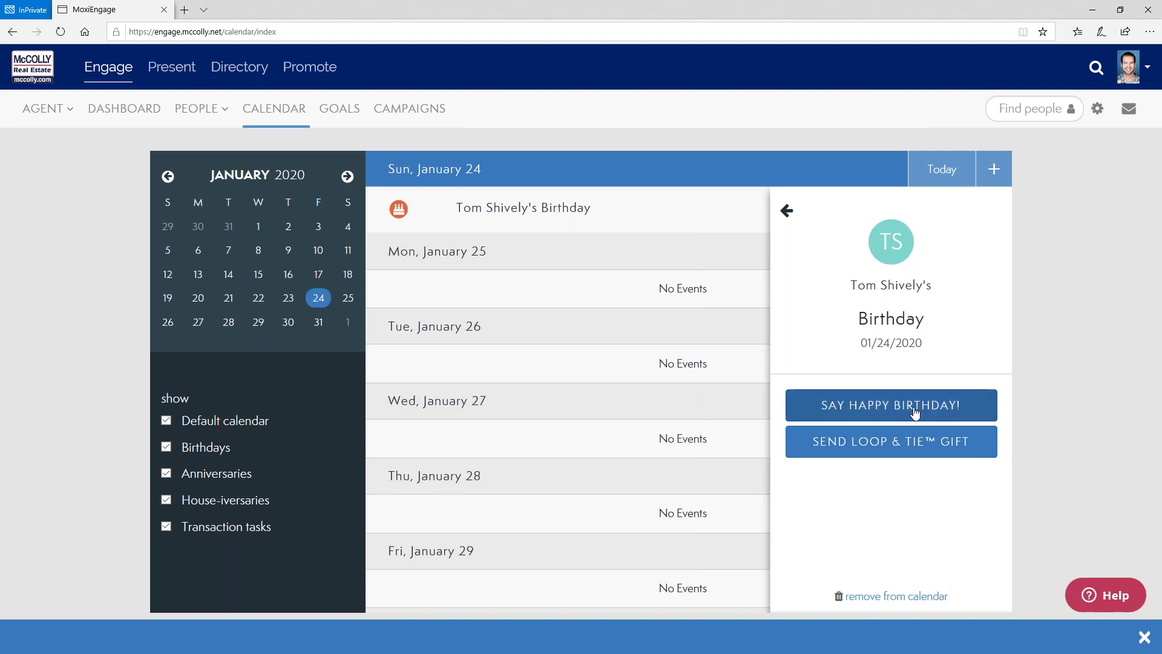
View the happy birthday message form and its send options for the contact, then cancel it without scheduling
{"action": "left_click", "coordinate": [876, 419]}
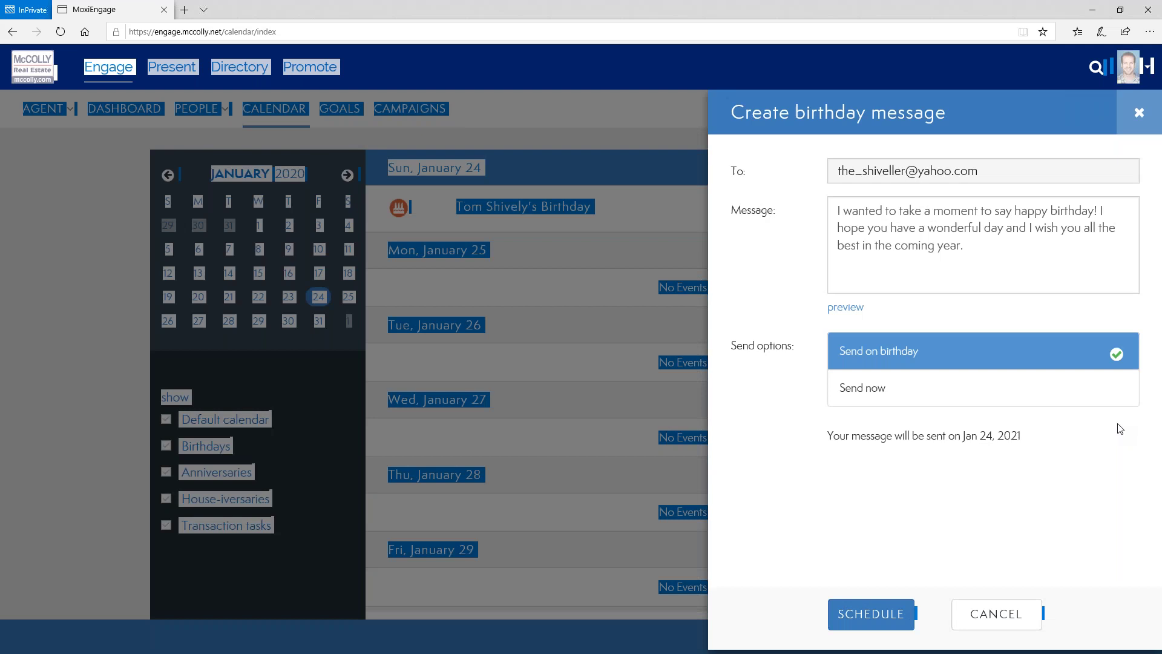
{"action": "left_click", "coordinate": [1106, 496]}
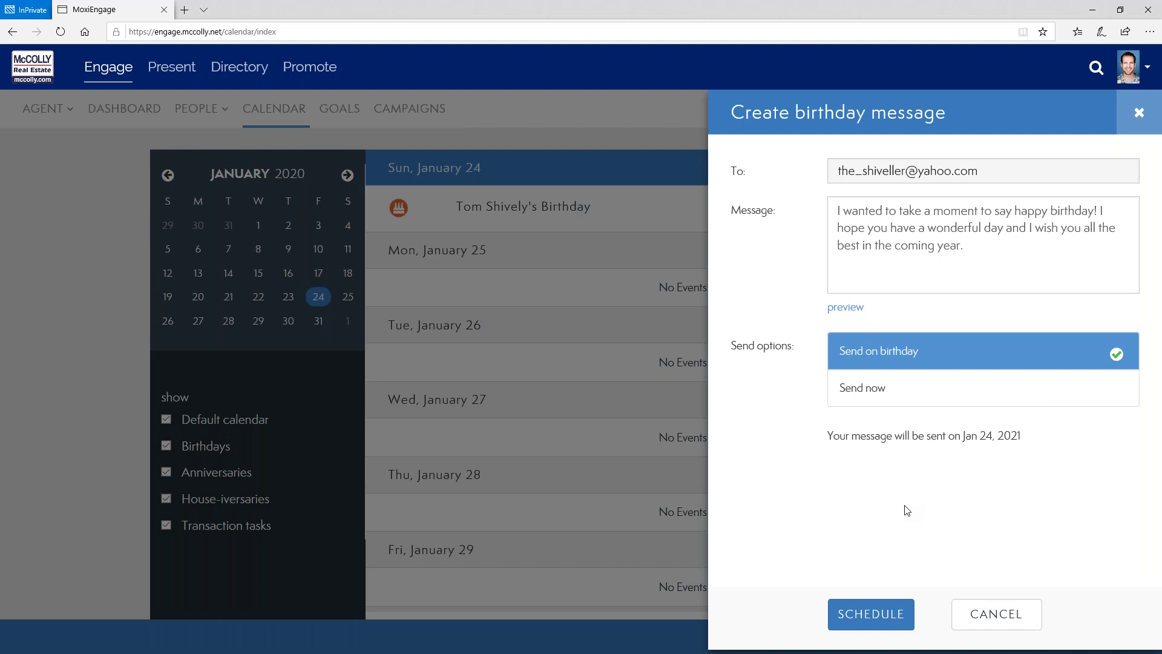
{"action": "left_click", "coordinate": [994, 627]}
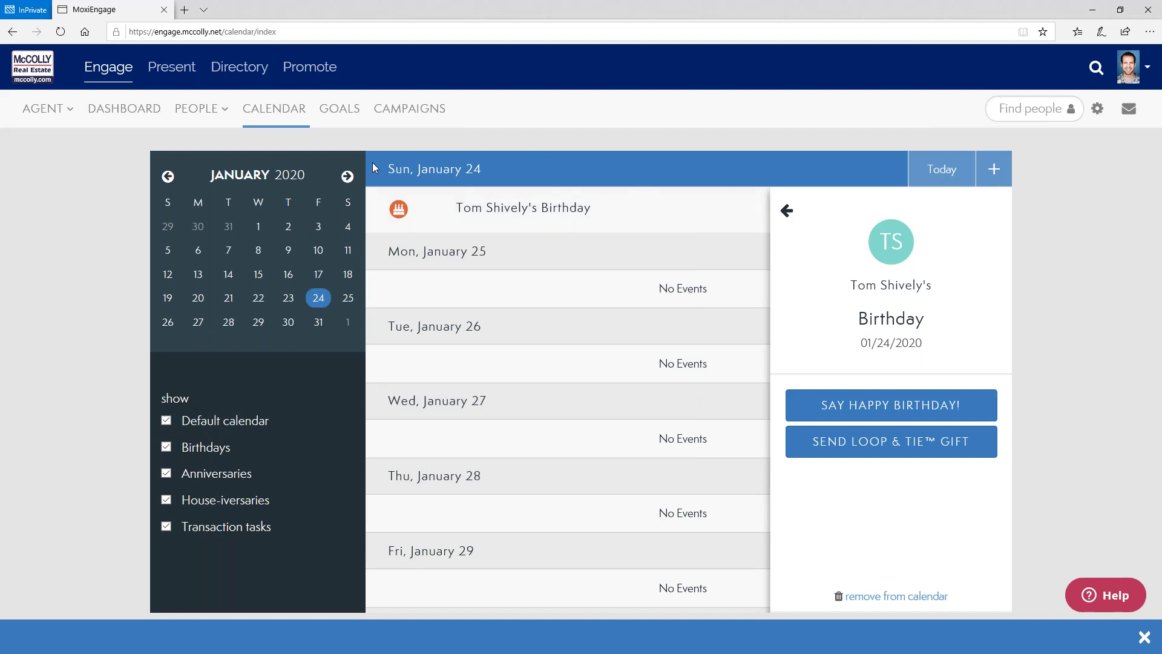
Go to the dashboard, open the campaigns list and start adding a campaign from the library
{"action": "left_click", "coordinate": [119, 125]}
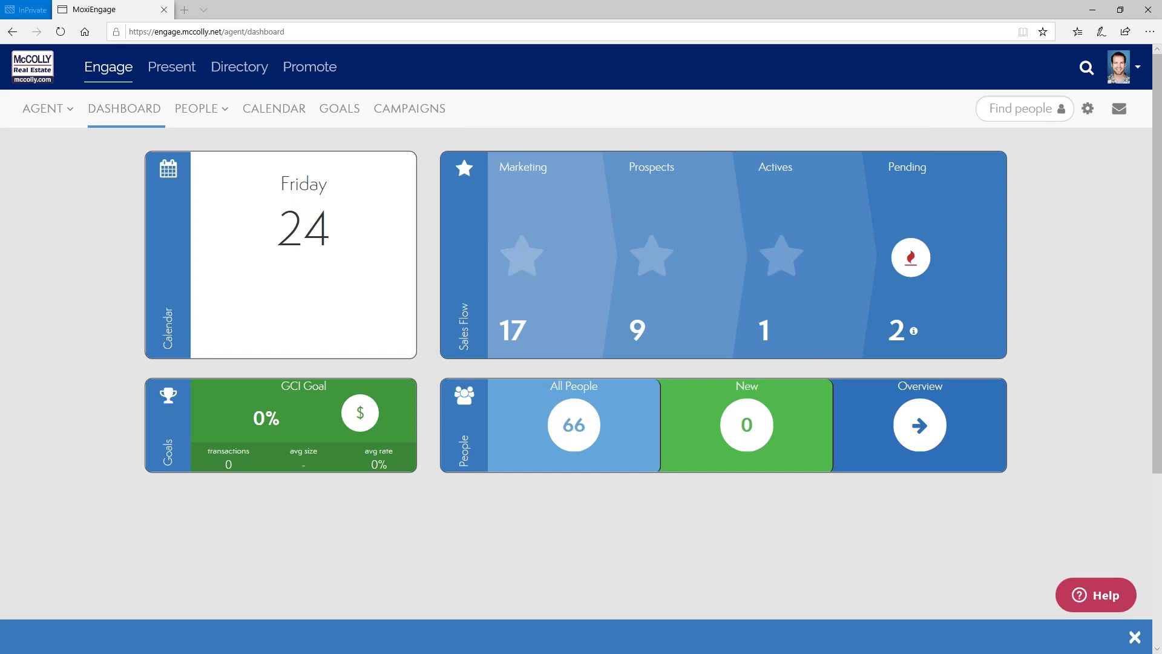
{"action": "left_click", "coordinate": [419, 115]}
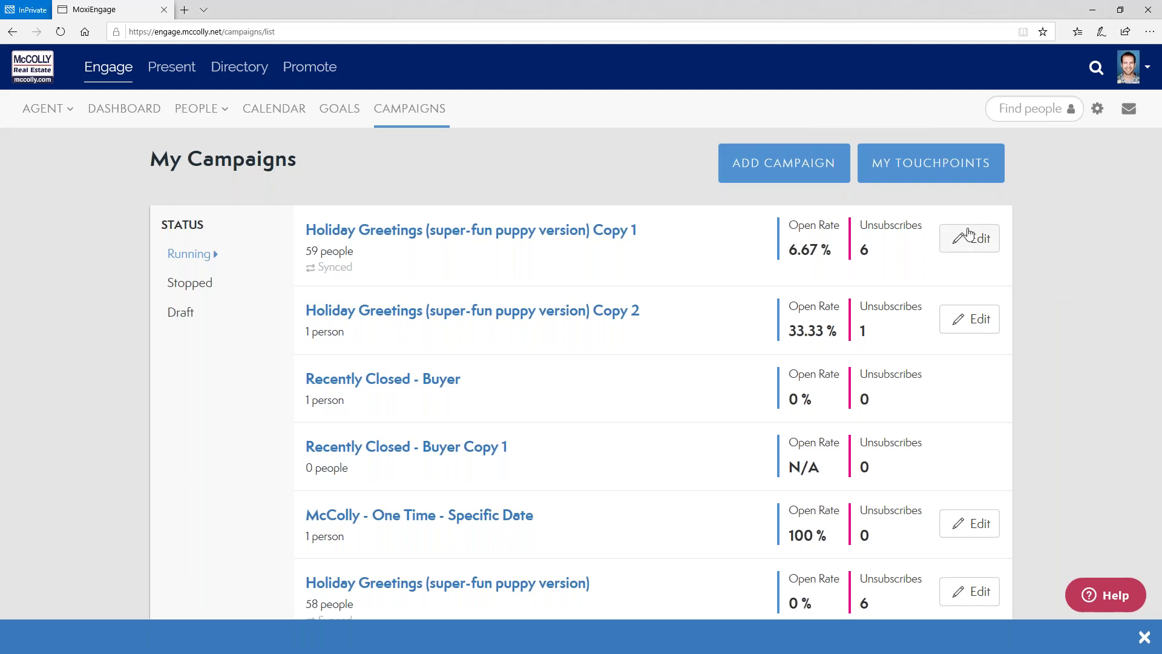
{"action": "left_click", "coordinate": [805, 181]}
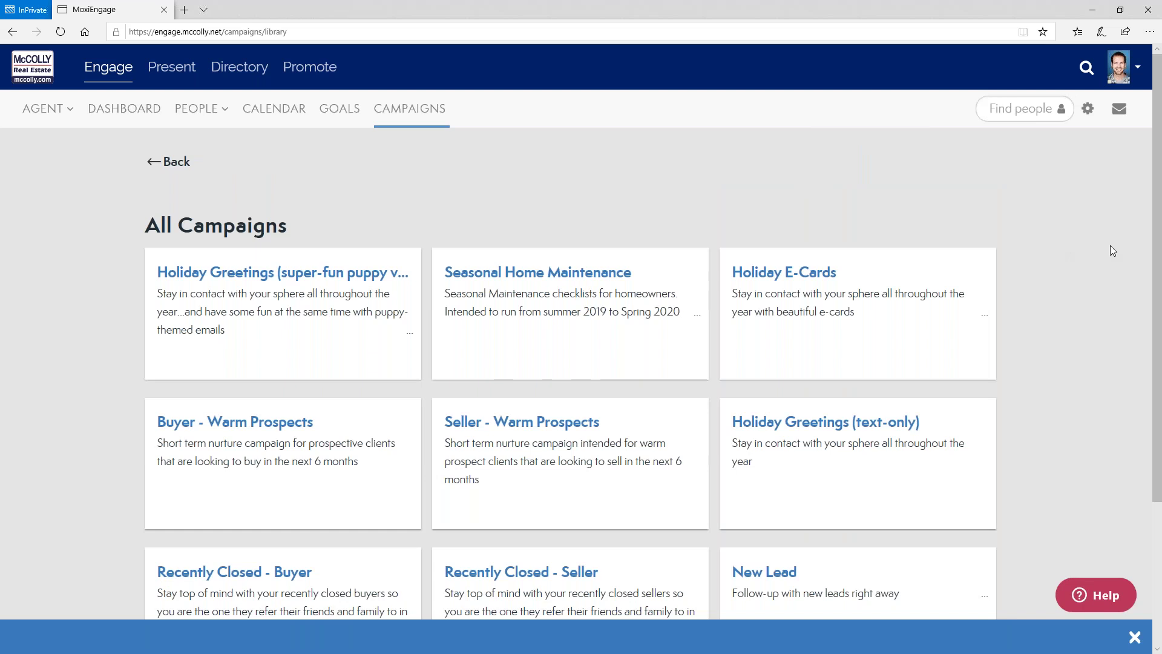
Set the browser zoom to 100% and look over the available campaigns in the library
{"action": "left_click", "coordinate": [1152, 34]}
{"action": "left_click", "coordinate": [1077, 102]}
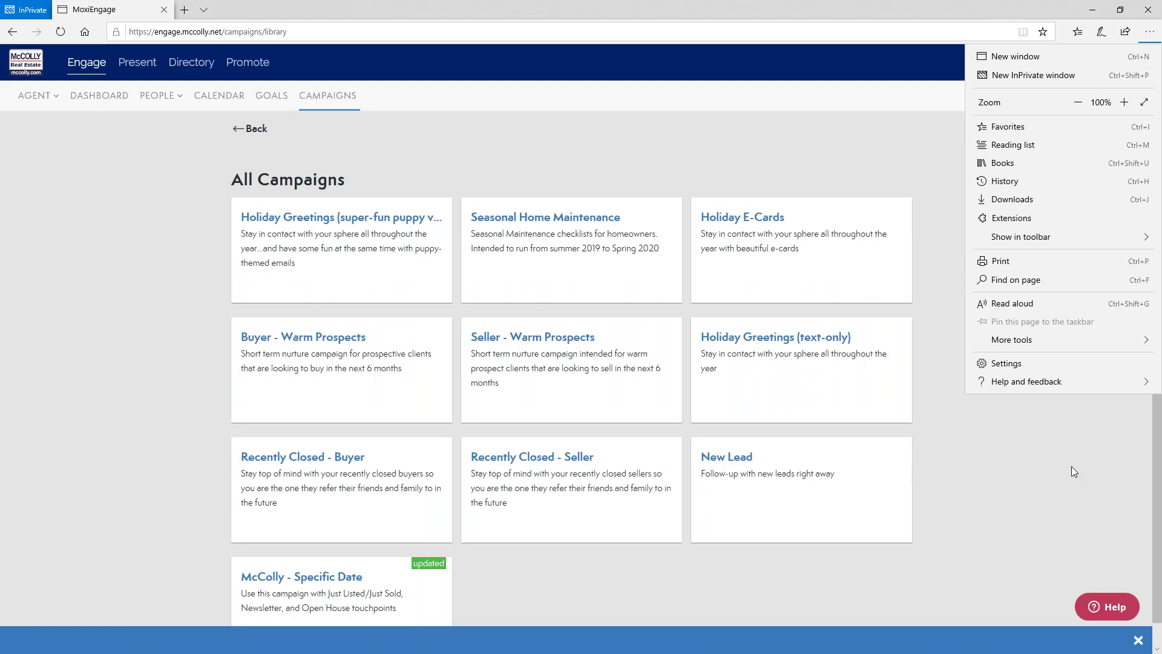
{"action": "left_click", "coordinate": [1073, 471]}
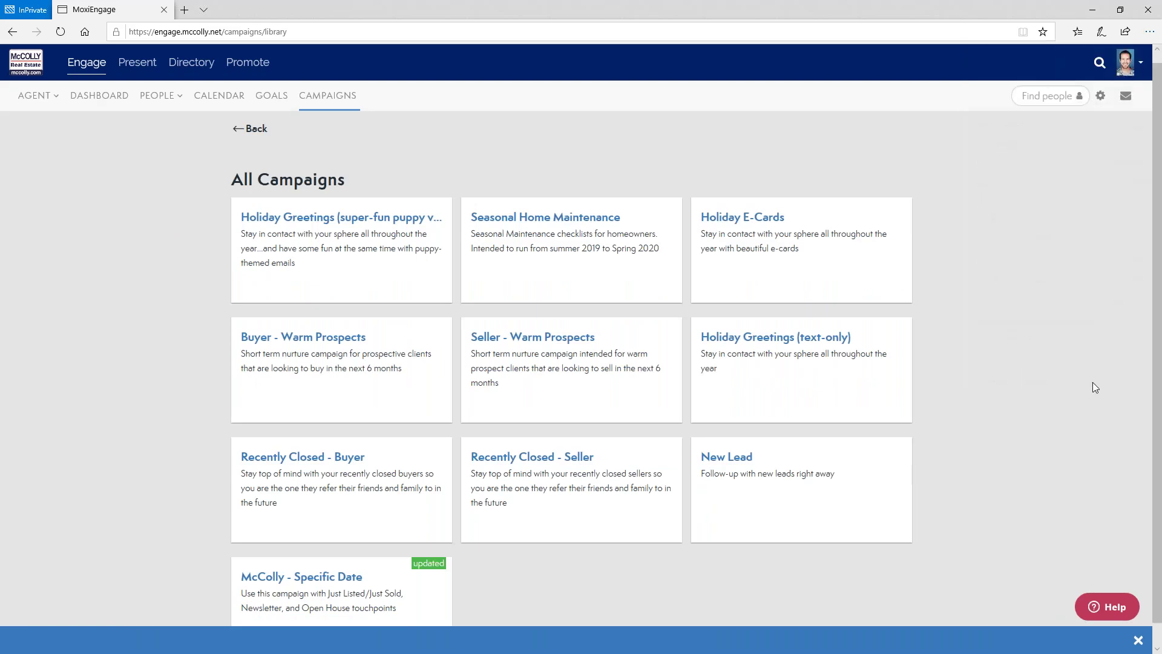
{"action": "scroll", "coordinate": [1091, 375], "scroll_direction": "down", "scroll_amount": 1}
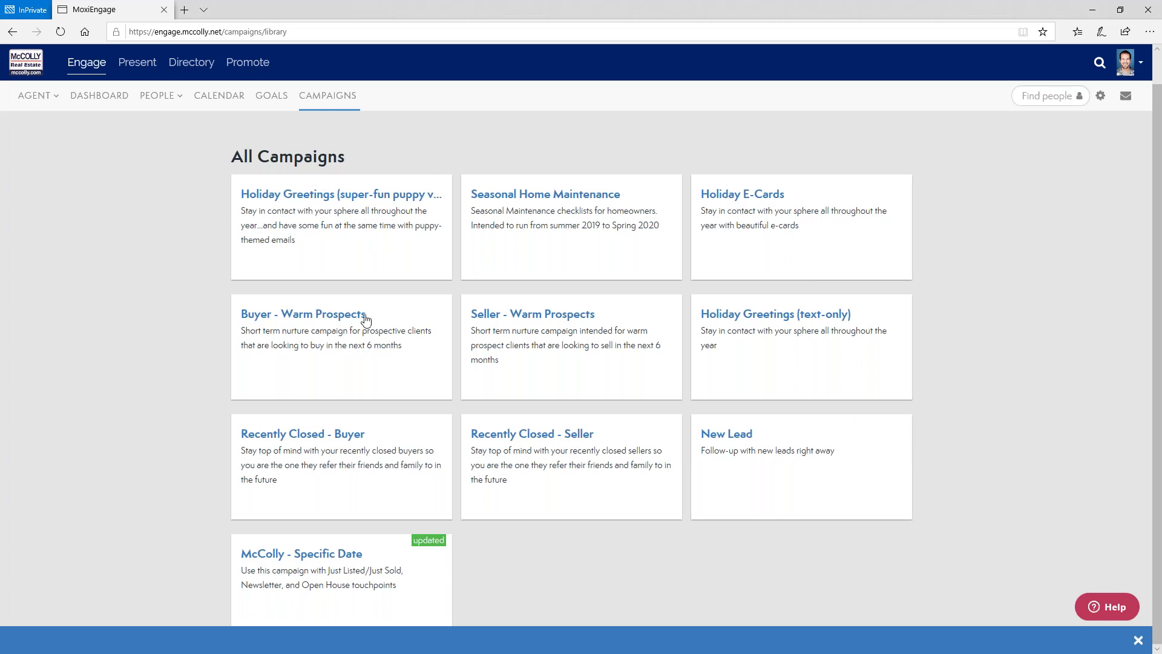
Open the Holiday Greetings (super-fun puppy version) campaign, view its Happy Valentine's Day email and return to the campaign schedule
{"action": "left_click", "coordinate": [348, 206]}
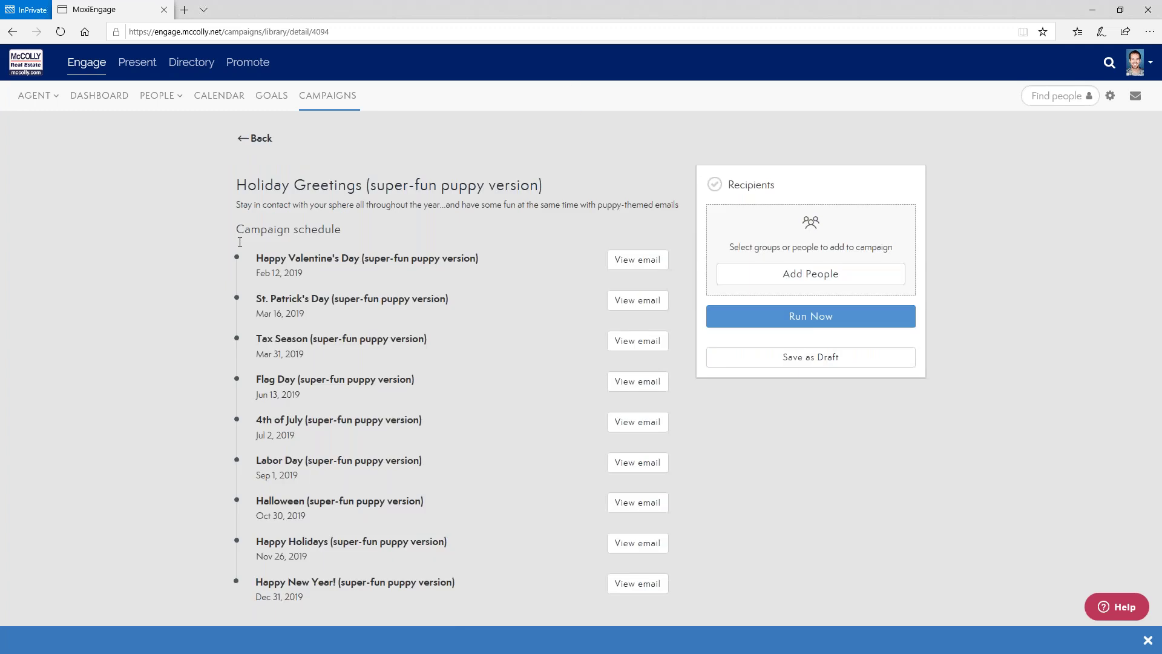
{"action": "left_click", "coordinate": [645, 269]}
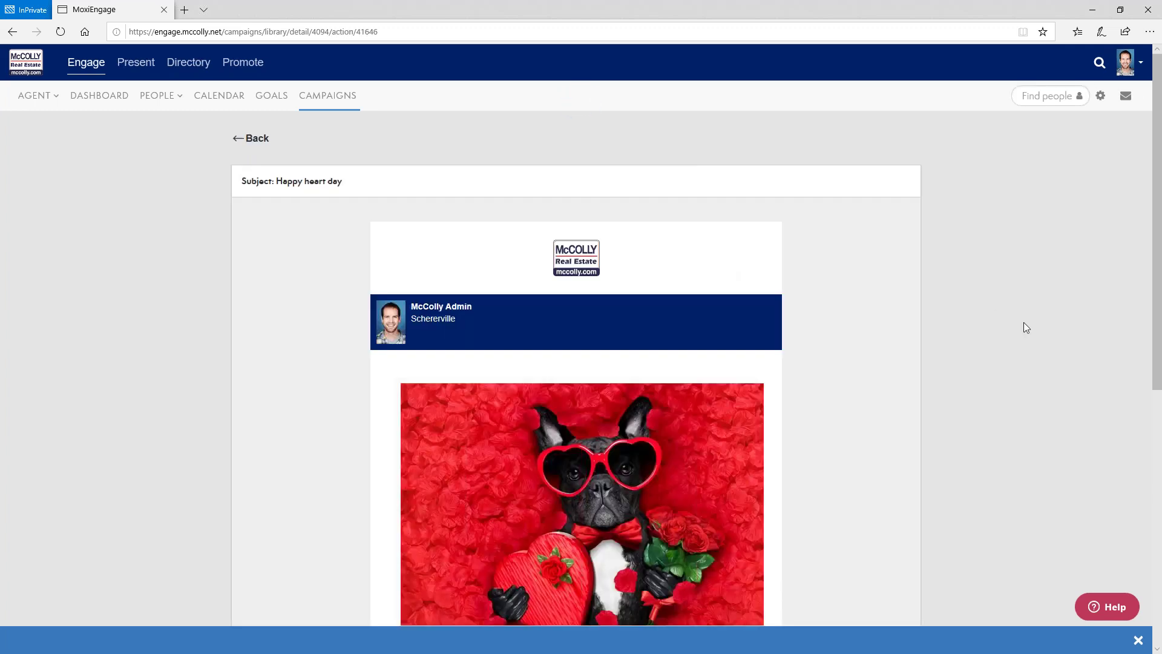
{"action": "scroll", "coordinate": [1136, 354], "scroll_direction": "down", "scroll_amount": 3}
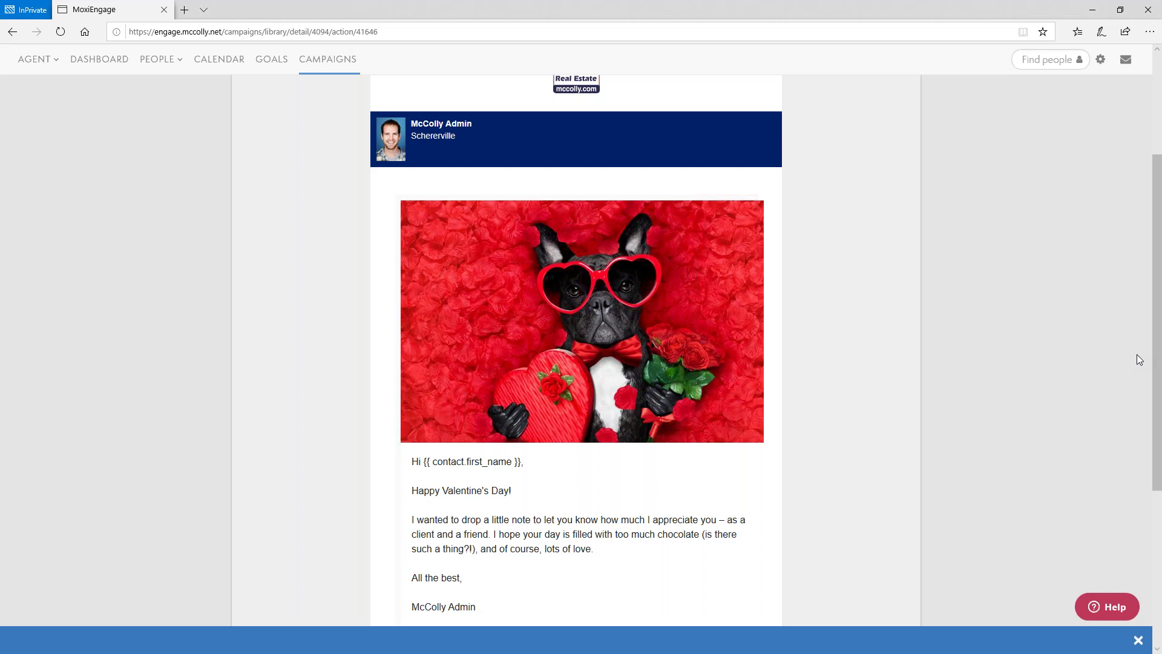
{"action": "scroll", "coordinate": [1136, 354], "scroll_direction": "up", "scroll_amount": 1}
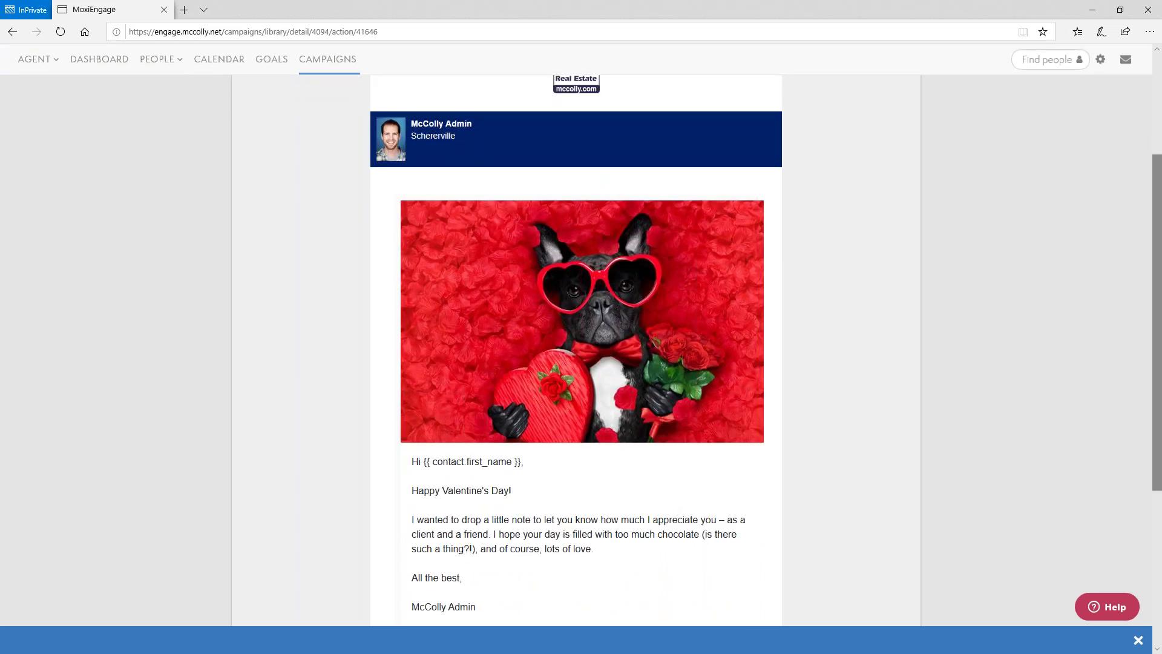
{"action": "scroll", "coordinate": [1145, 304], "scroll_direction": "up", "scroll_amount": 3}
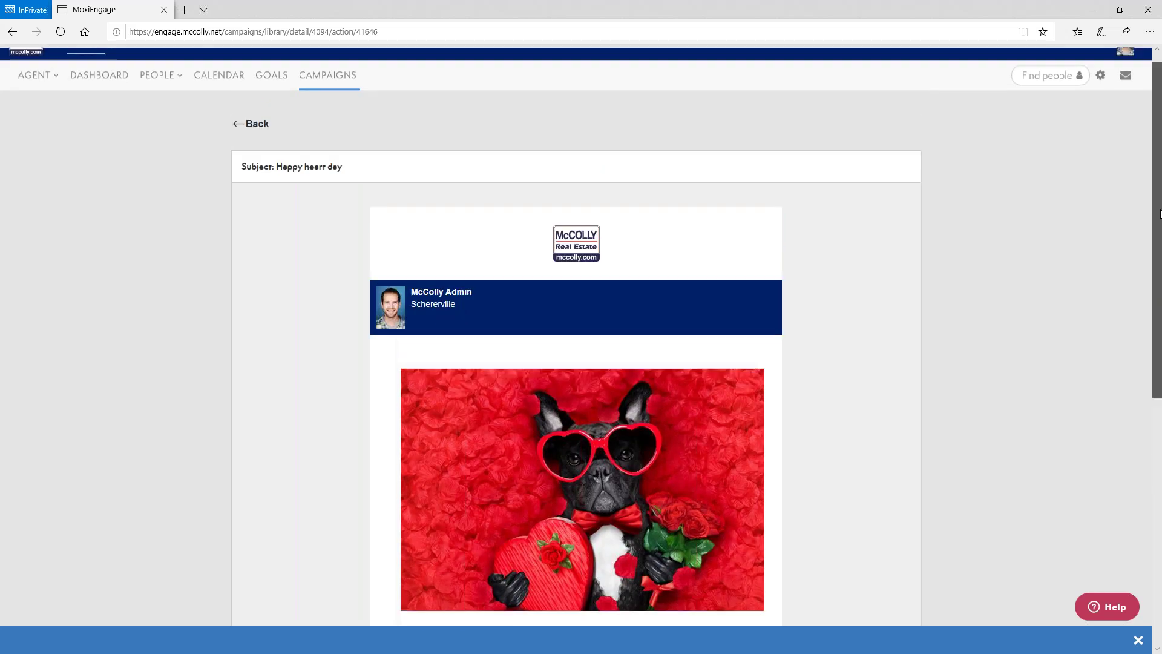
{"action": "left_click", "coordinate": [248, 129]}
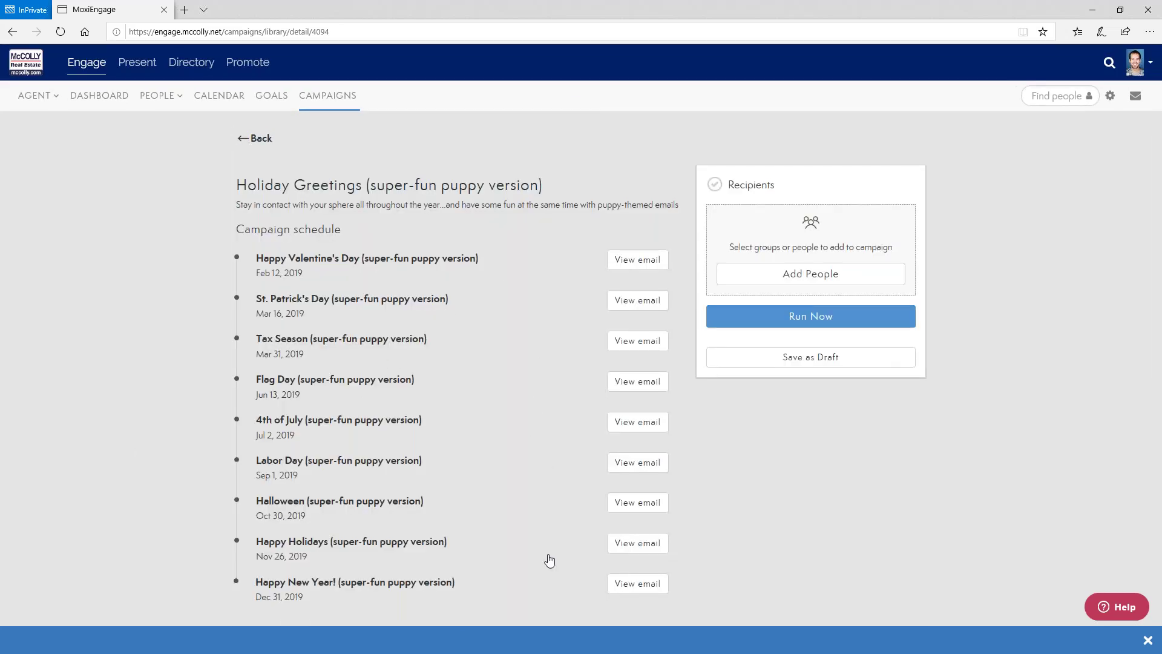
Find the contact by first name, add them as the campaign's only recipient and save the campaign as a draft
{"action": "left_click", "coordinate": [846, 276]}
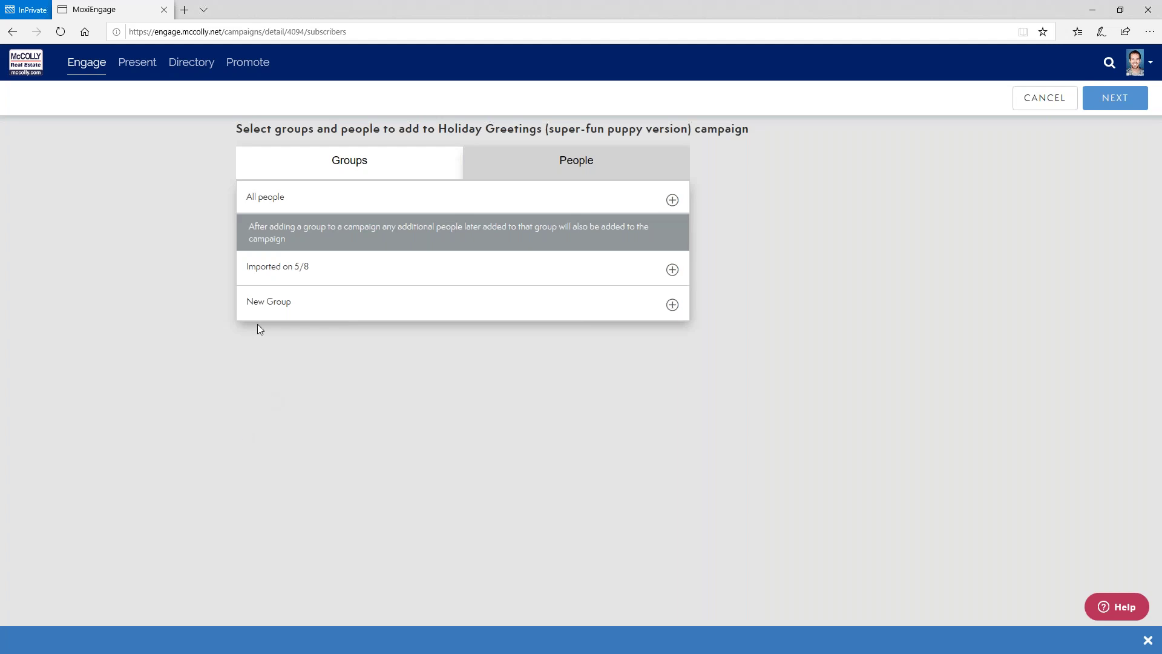
{"action": "left_click", "coordinate": [569, 162]}
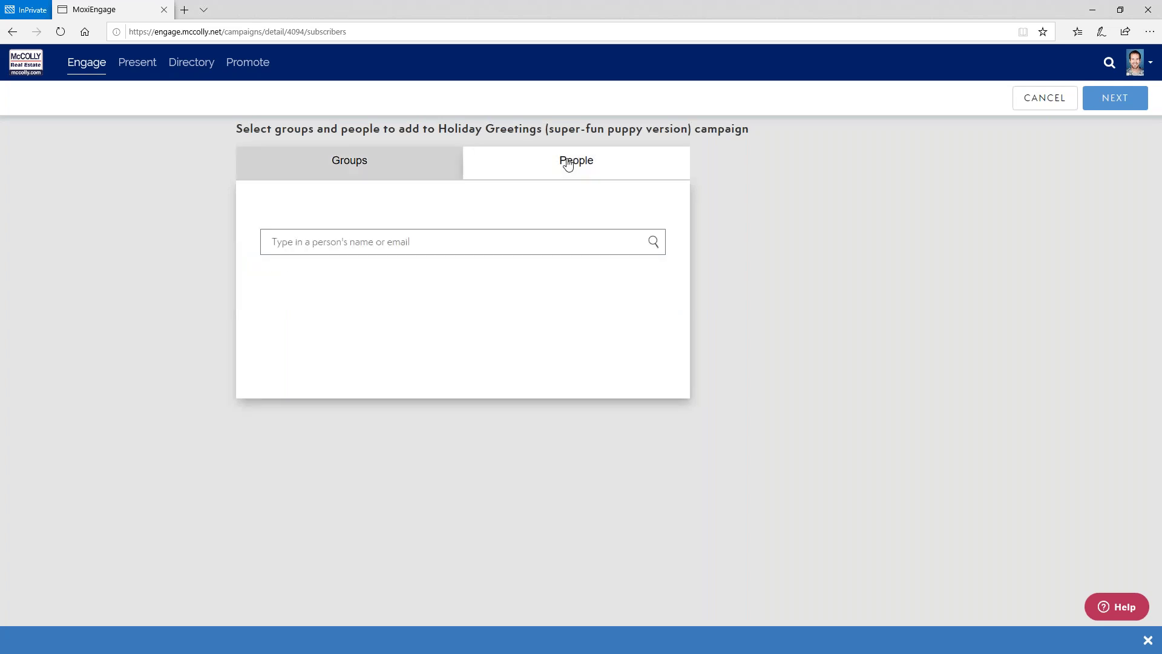
{"action": "left_click", "coordinate": [524, 241]}
{"action": "type", "text": "Tom"}
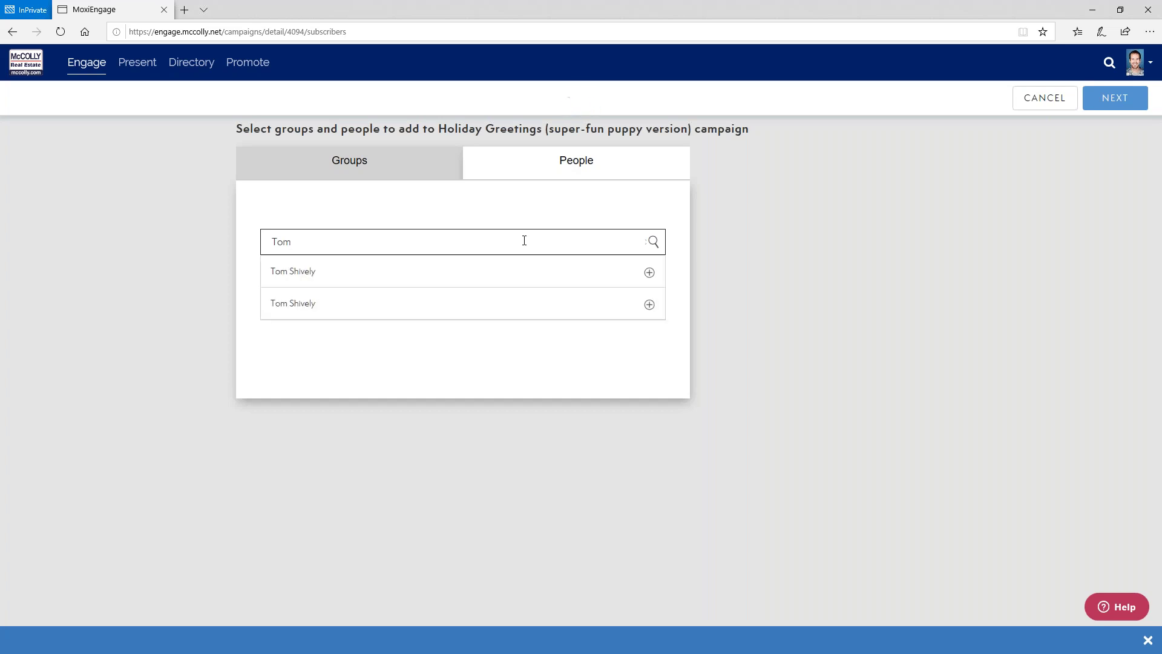
{"action": "left_click", "coordinate": [306, 276]}
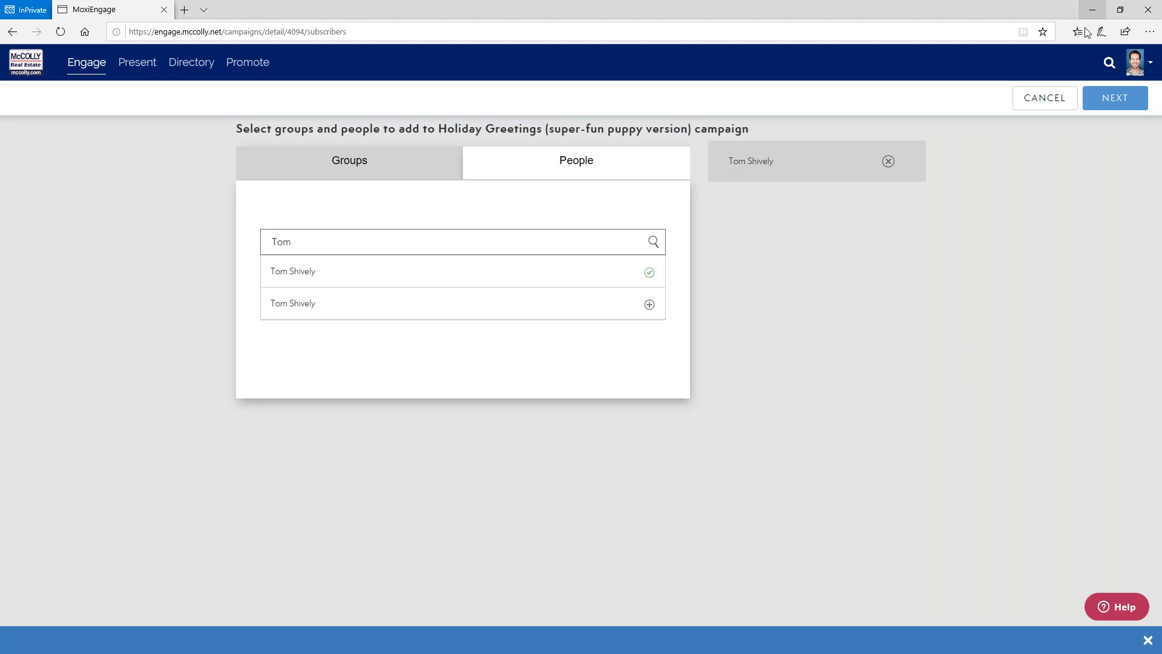
{"action": "left_click", "coordinate": [1115, 98]}
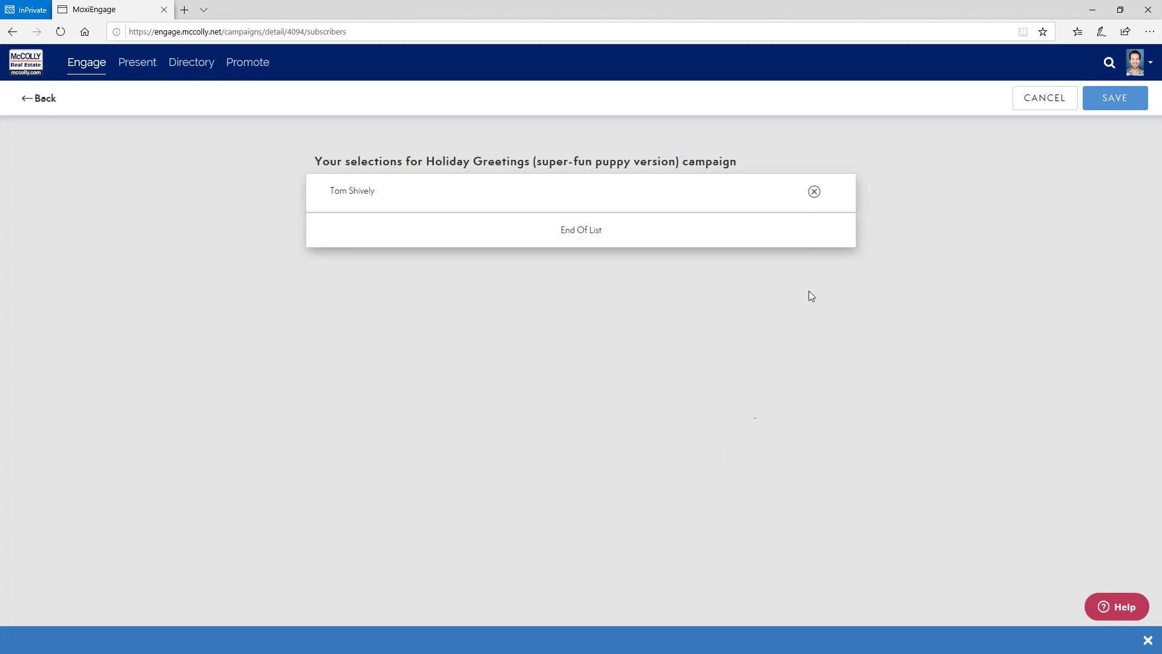
{"action": "left_click", "coordinate": [1120, 99]}
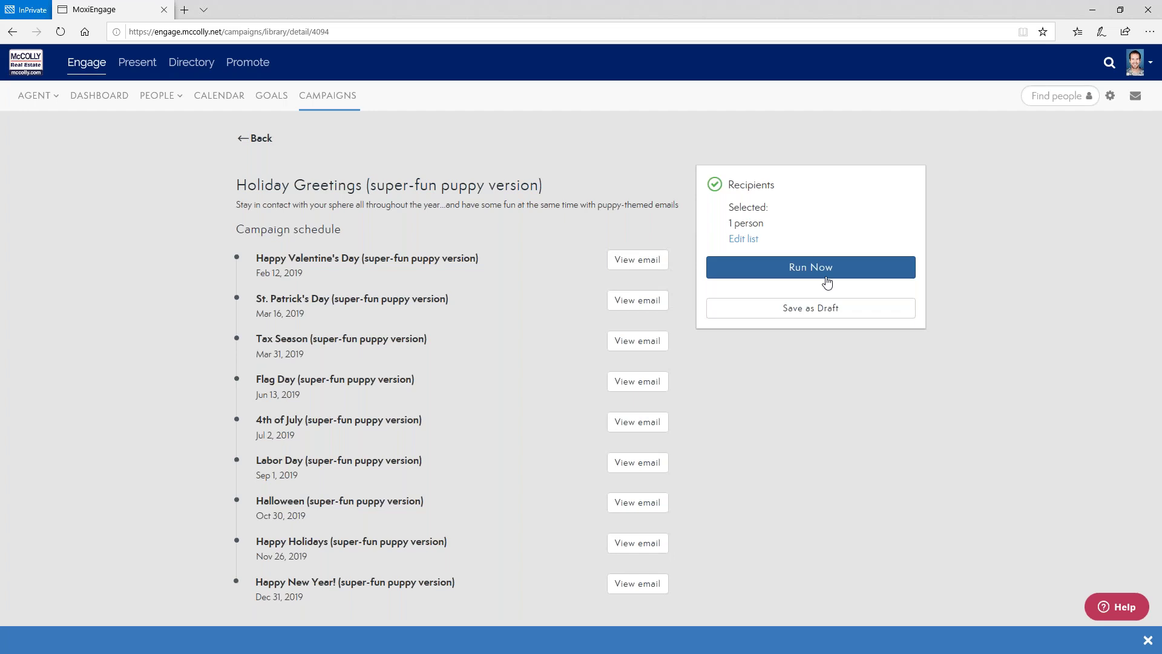
{"action": "left_click", "coordinate": [872, 319]}
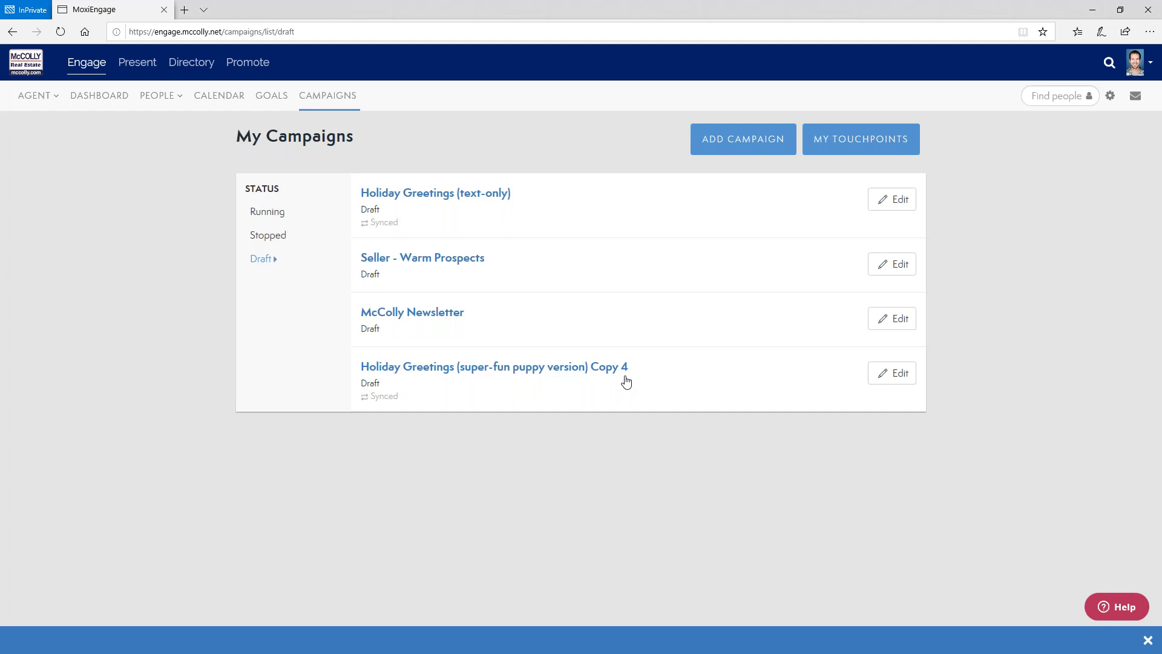
Edit the draft Holiday Greetings (super-fun puppy version) Copy 4 and add a Happy Valentine's Day (super-fun puppy version) touchpoint
{"action": "left_click", "coordinate": [907, 387]}
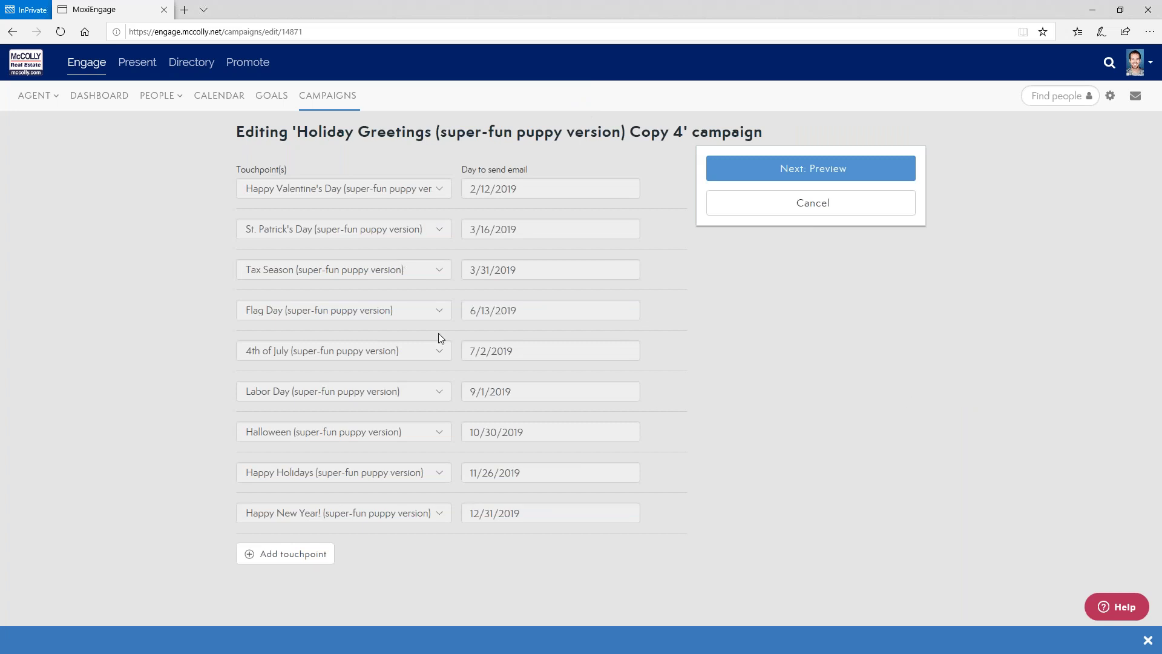
{"action": "left_click", "coordinate": [293, 554]}
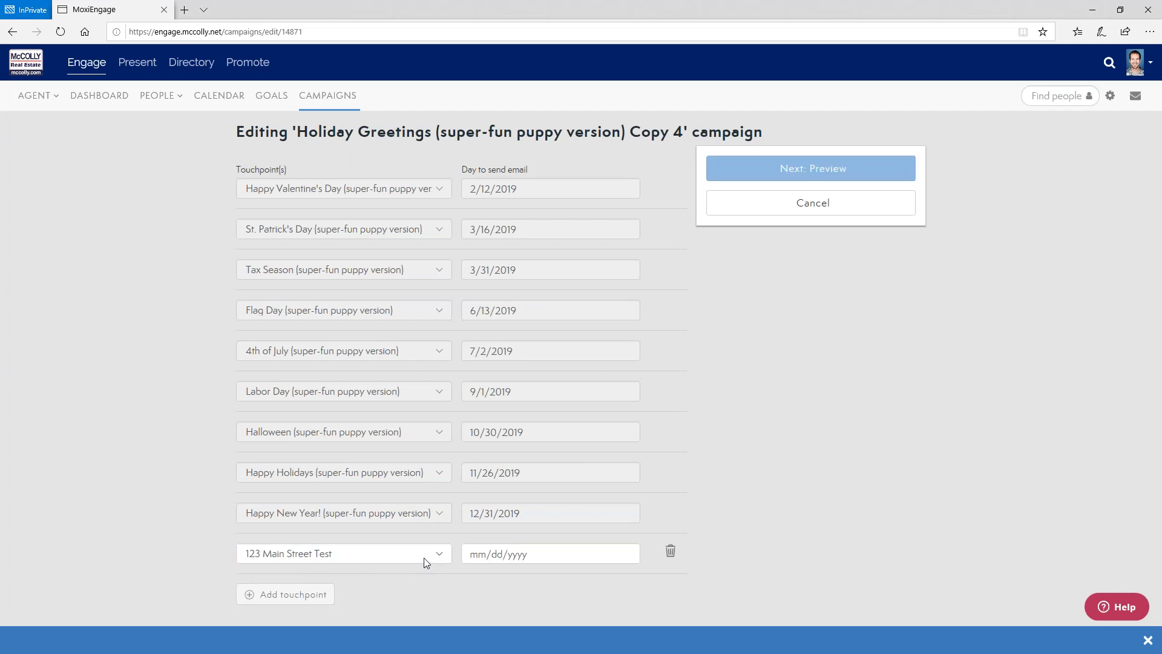
{"action": "left_click", "coordinate": [439, 554]}
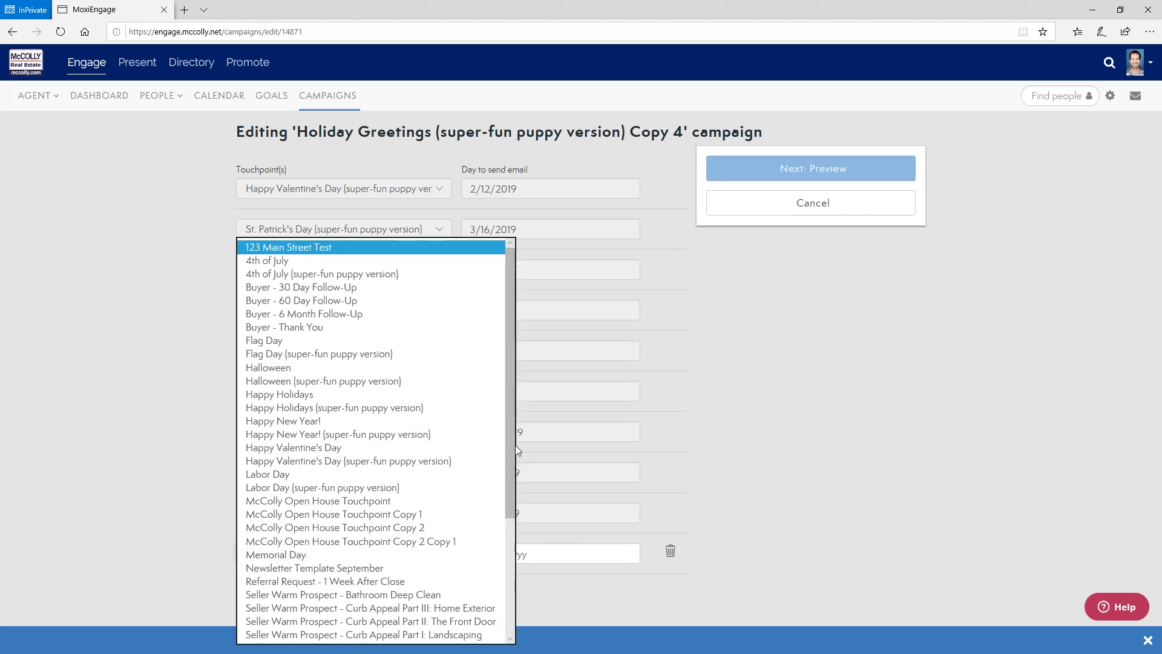
{"action": "left_click_drag", "start_coordinate": [510, 476], "coordinate": [509, 489]}
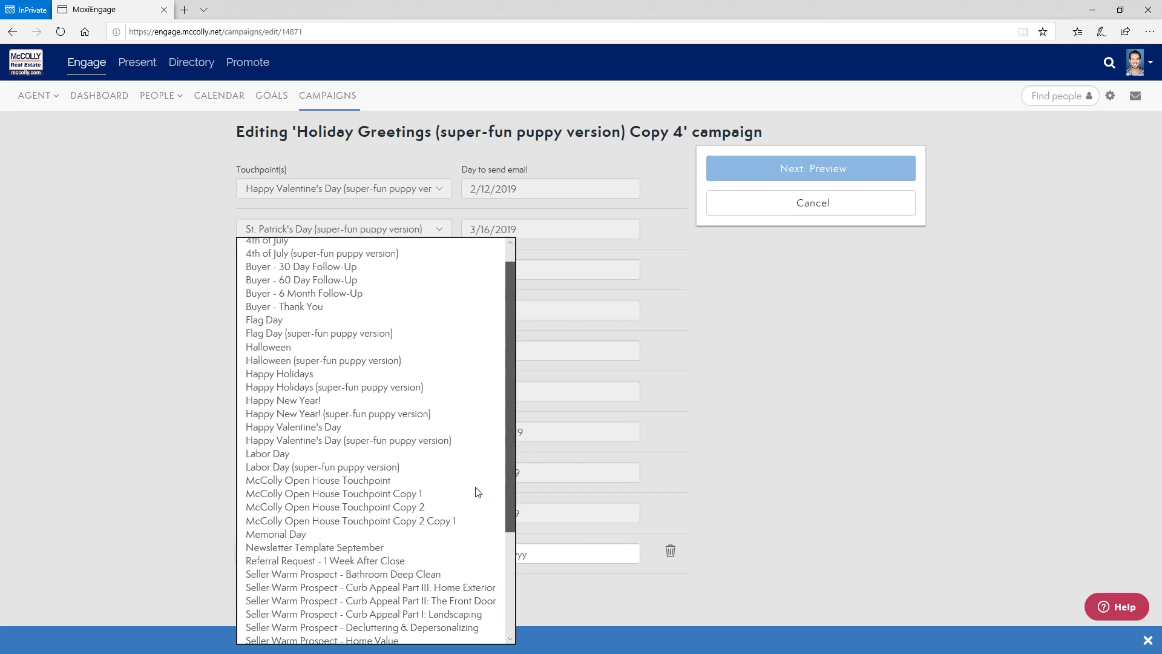
{"action": "left_click", "coordinate": [326, 441]}
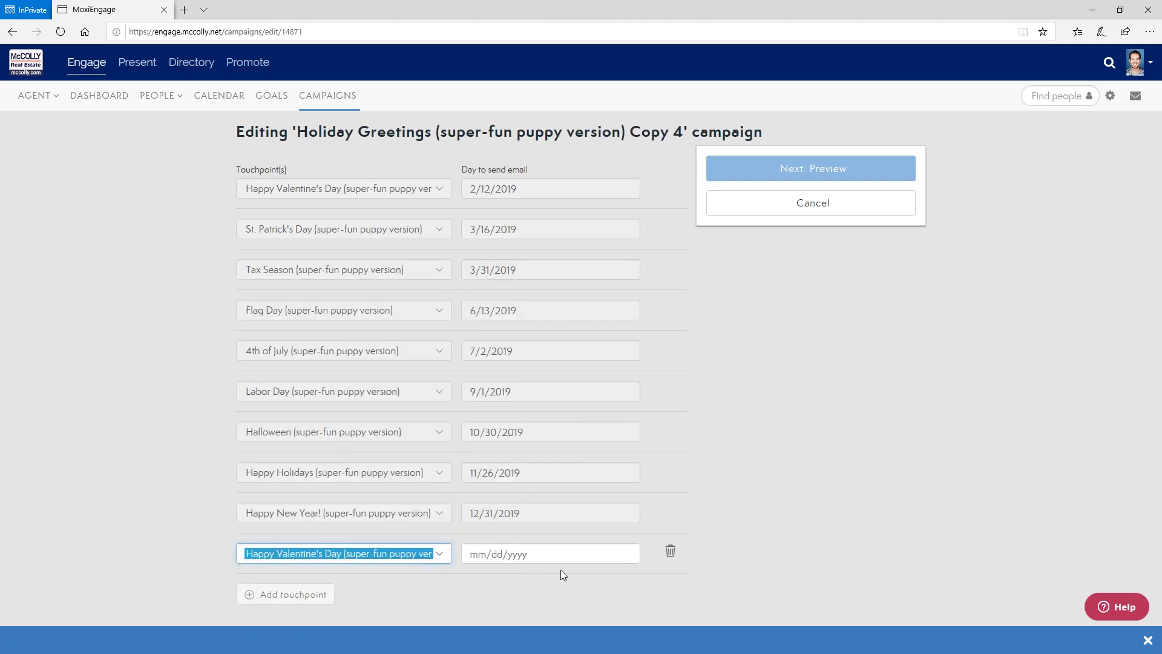
Set the new Valentine's Day touchpoint's send date to 2/13/2020
{"action": "left_click", "coordinate": [604, 556]}
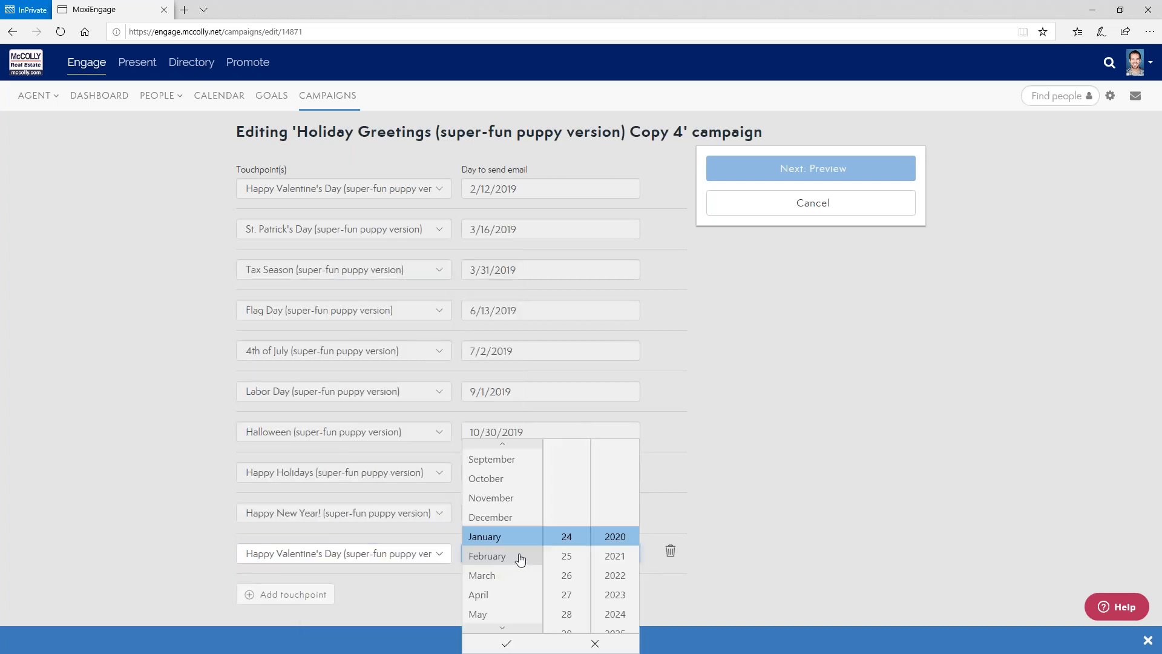
{"action": "left_click", "coordinate": [510, 557]}
{"action": "scroll", "coordinate": [579, 518], "scroll_direction": "up", "scroll_amount": 2}
{"action": "scroll", "coordinate": [579, 518], "scroll_direction": "up", "scroll_amount": 5}
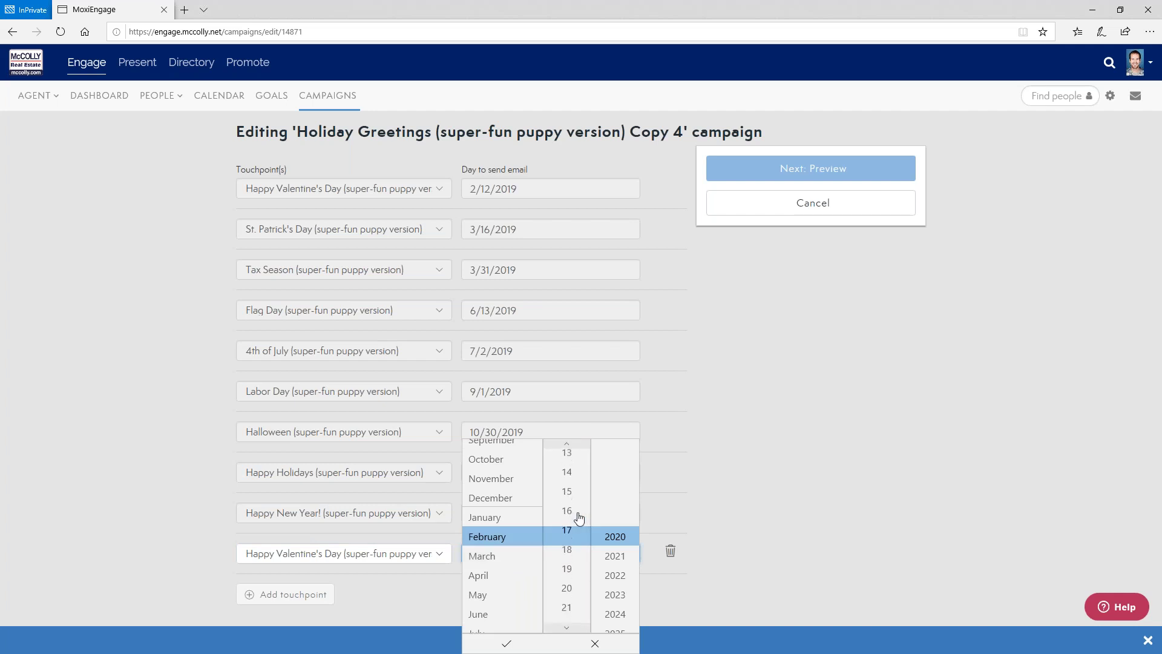
{"action": "left_click", "coordinate": [568, 458]}
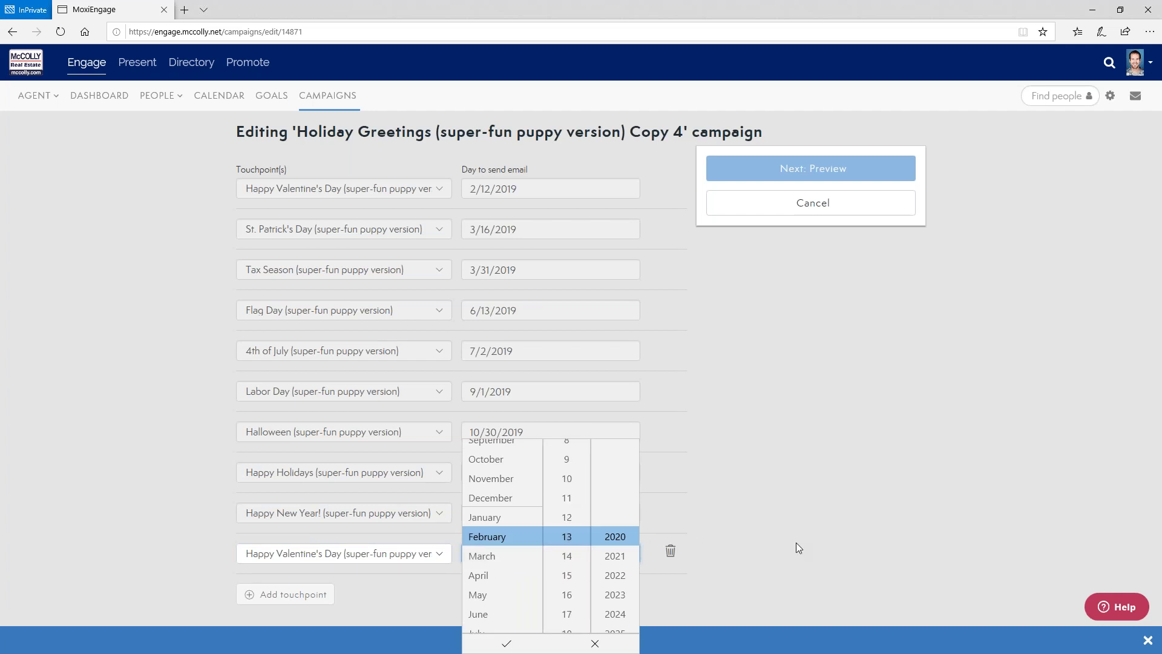
{"action": "left_click", "coordinate": [506, 643]}
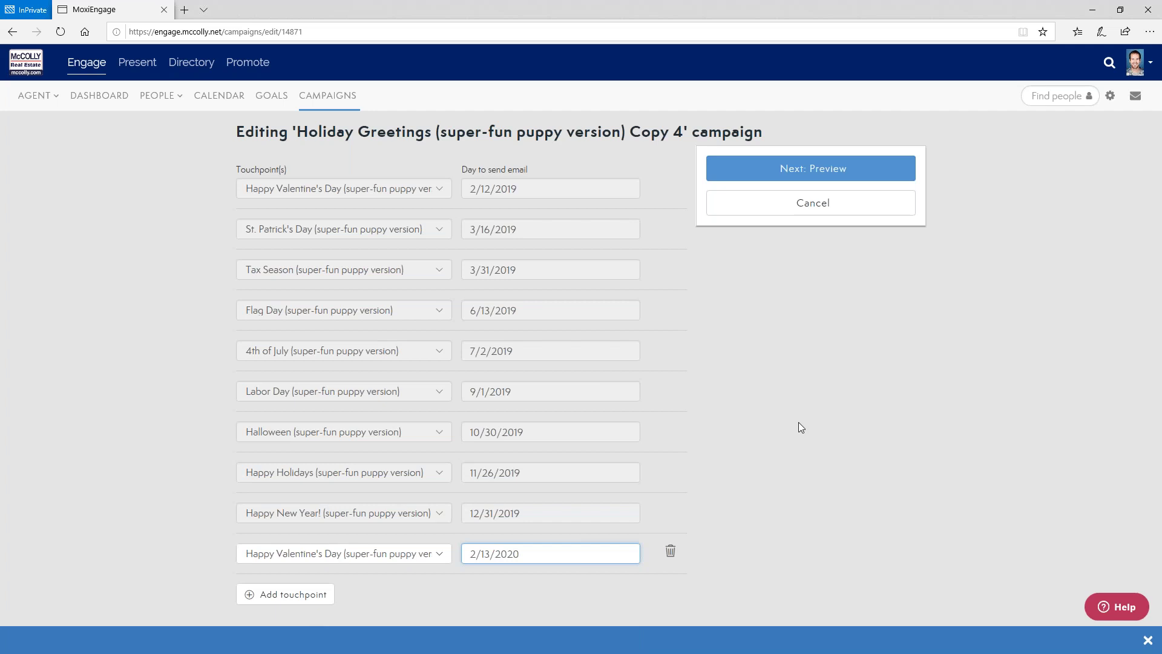
Review and save the edited campaign schedule, then run the campaign
{"action": "left_click", "coordinate": [871, 177]}
{"action": "scroll", "coordinate": [1066, 354], "scroll_direction": "down", "scroll_amount": 1}
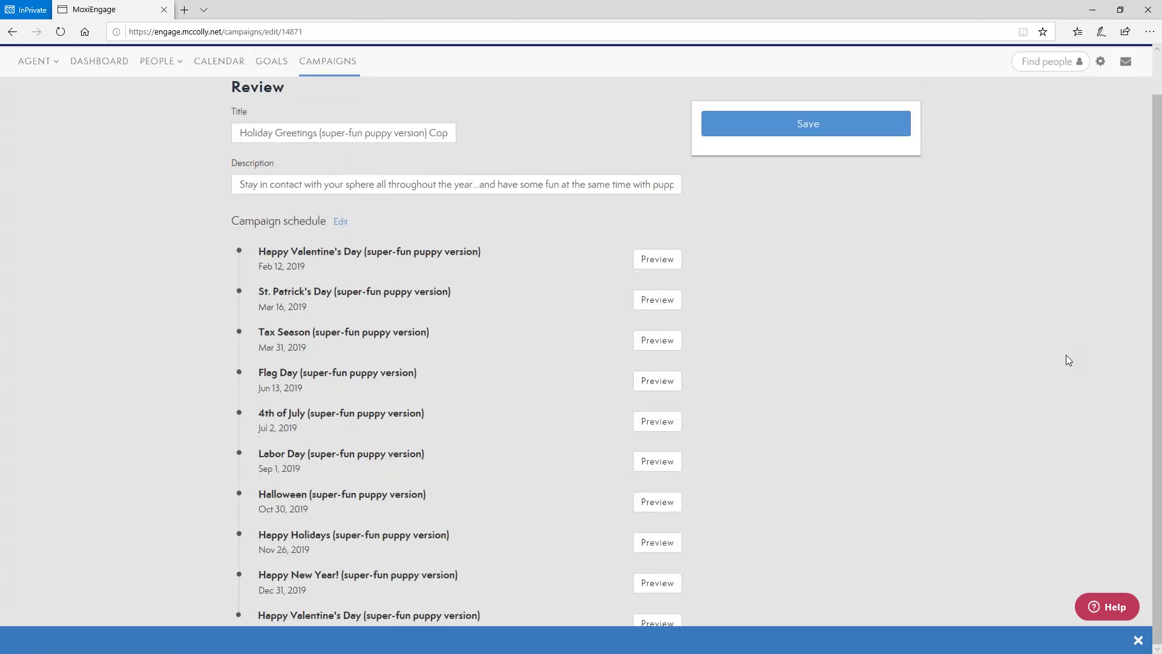
{"action": "left_click", "coordinate": [1138, 640]}
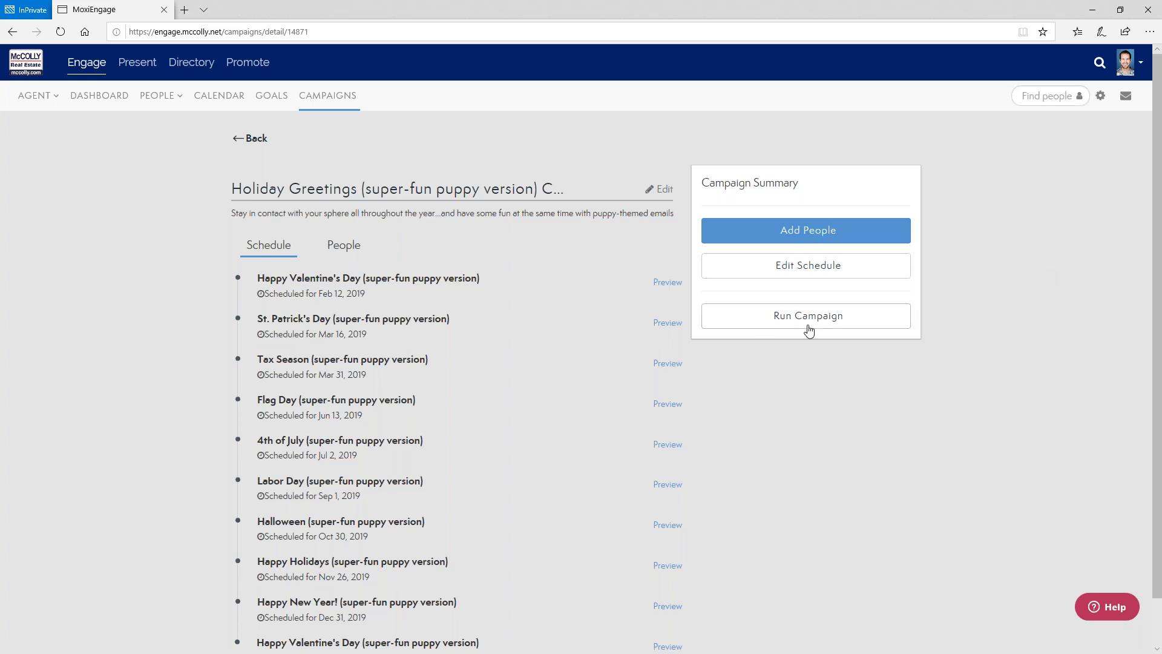
{"action": "left_click", "coordinate": [766, 328]}
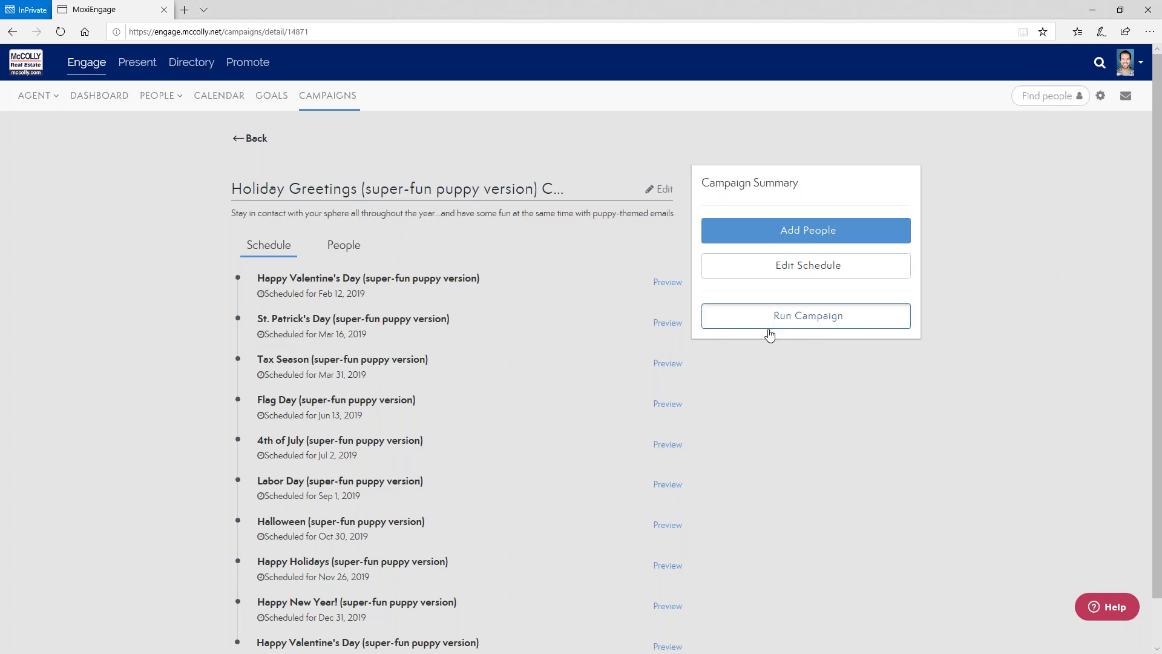
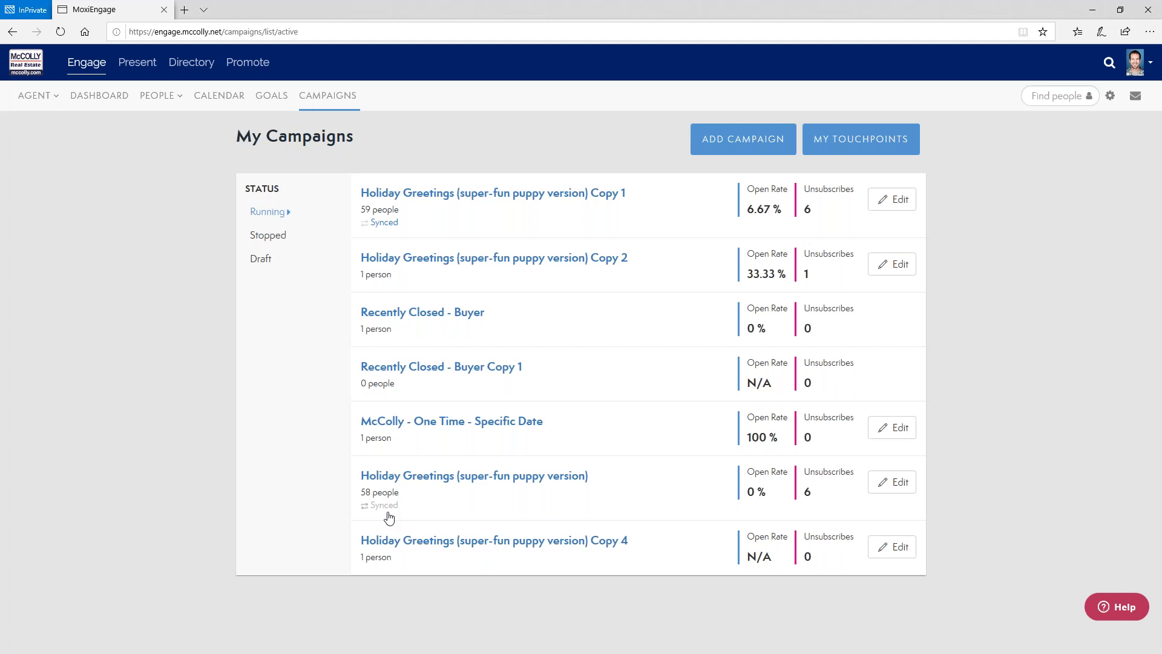
Open the 4th of July (super-fun puppy version) touchpoint for editing and launch its email builder
{"action": "left_click", "coordinate": [873, 155]}
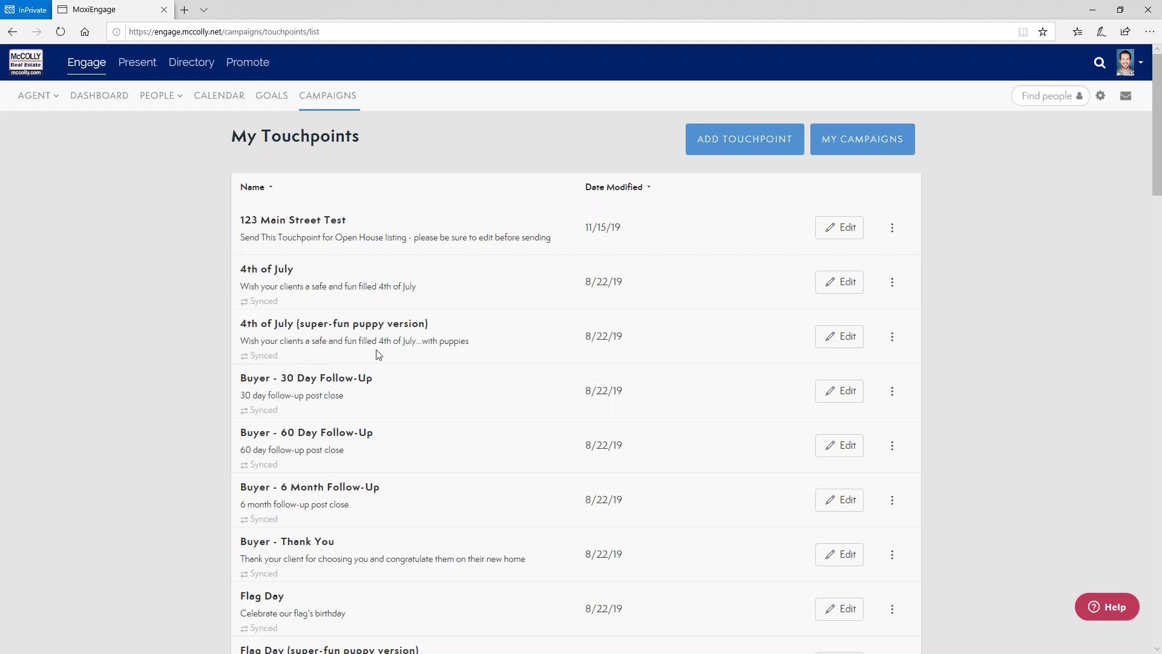
{"action": "left_click", "coordinate": [859, 336]}
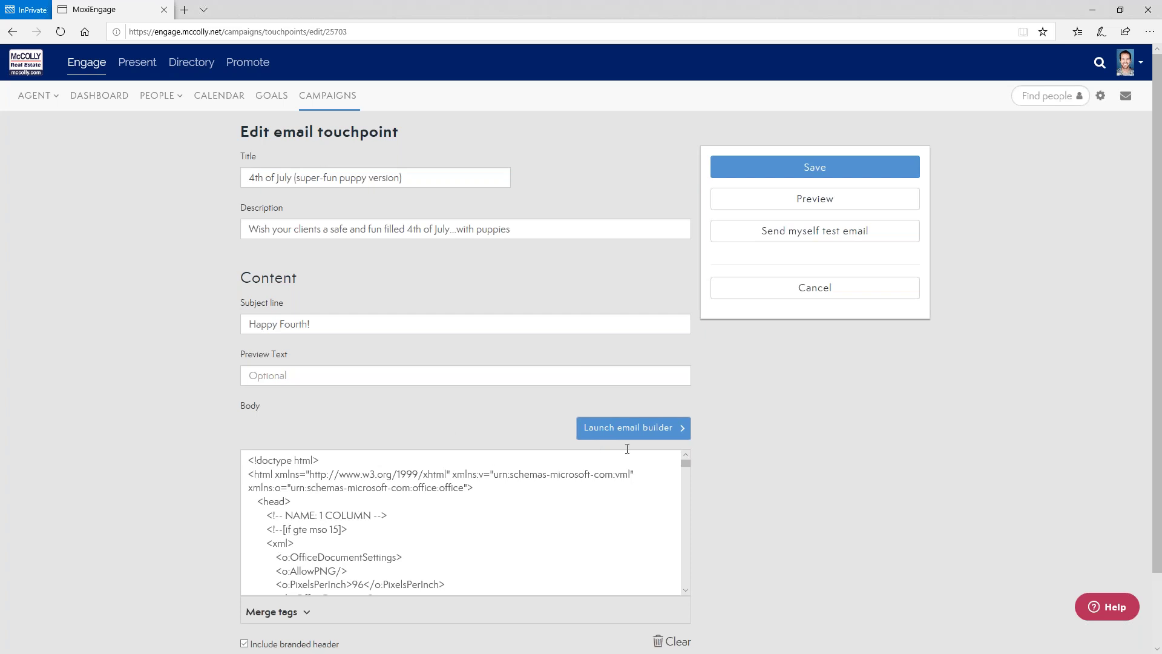
{"action": "left_click", "coordinate": [620, 429]}
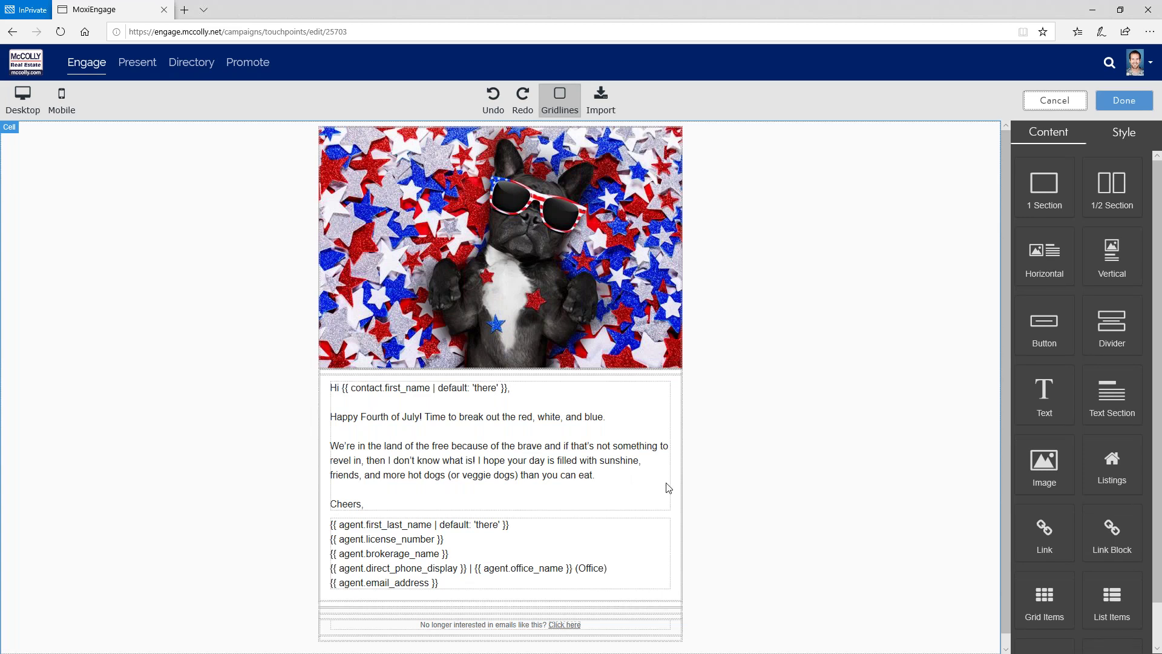
Try a text block above the agent signature and view its typography settings, cancelling both the email builder and the touchpoint edit
{"action": "left_click", "coordinate": [605, 485]}
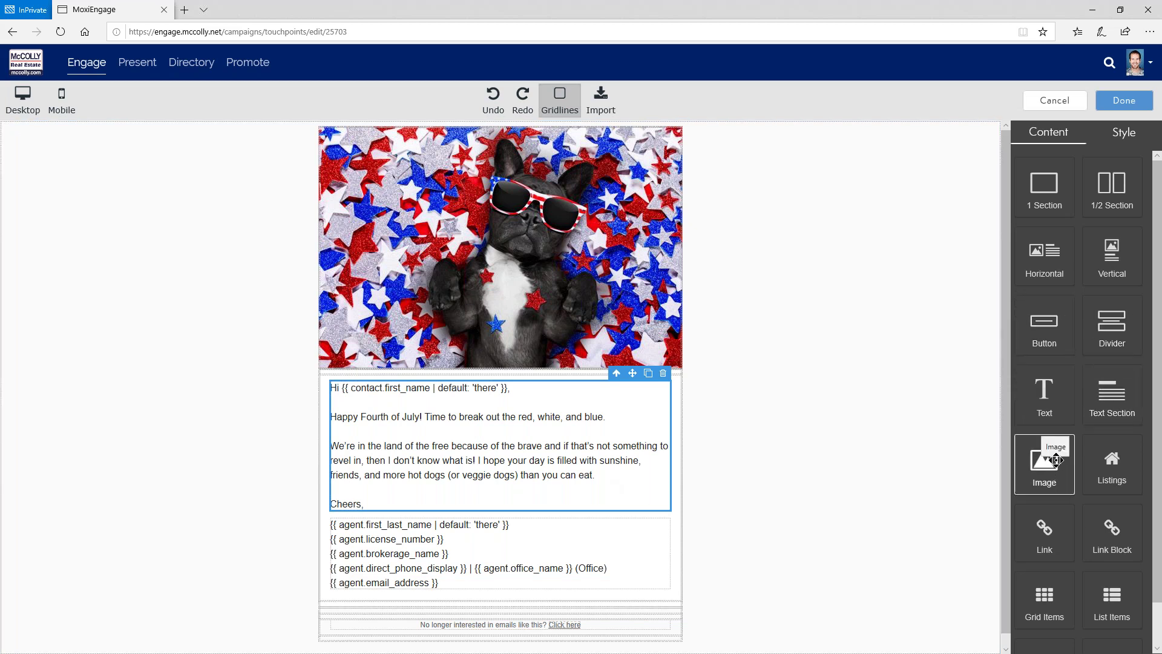
{"action": "left_click_drag", "start_coordinate": [950, 412], "coordinate": [578, 519]}
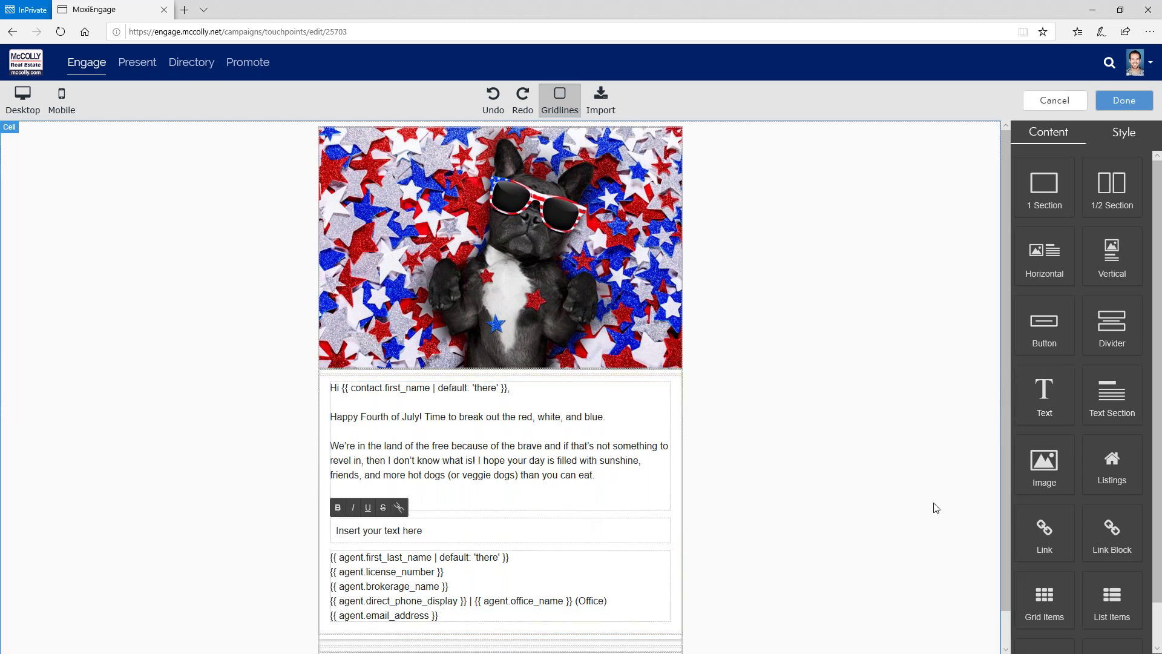
{"action": "left_click", "coordinate": [384, 536]}
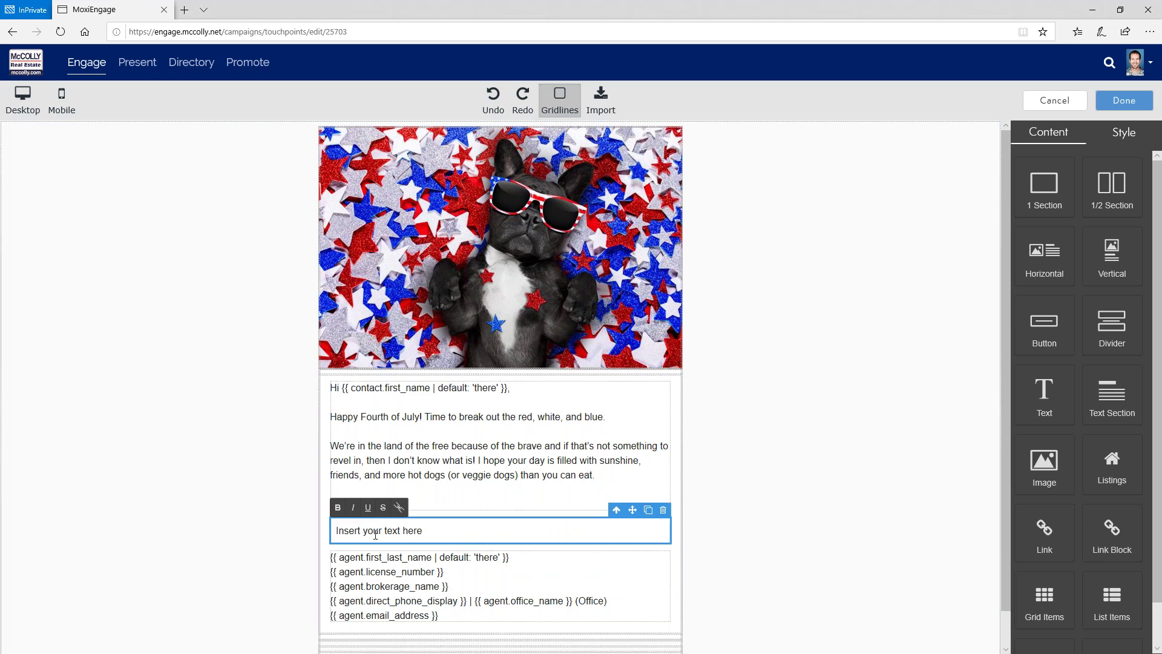
{"action": "left_click", "coordinate": [1130, 143]}
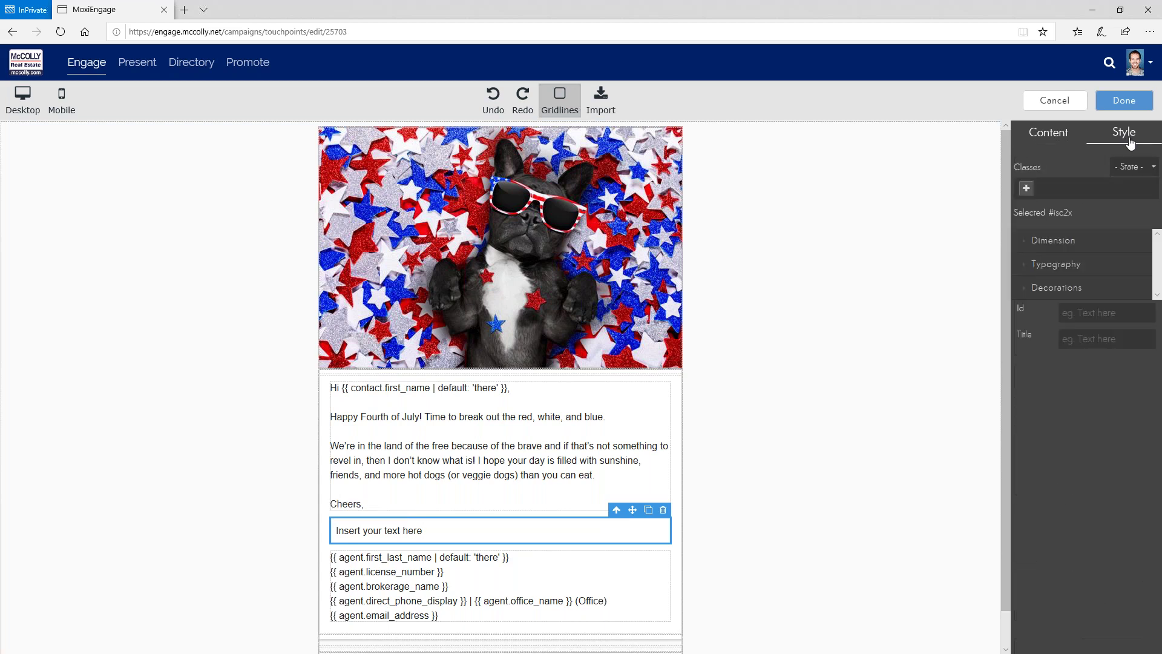
{"action": "left_click", "coordinate": [1027, 266]}
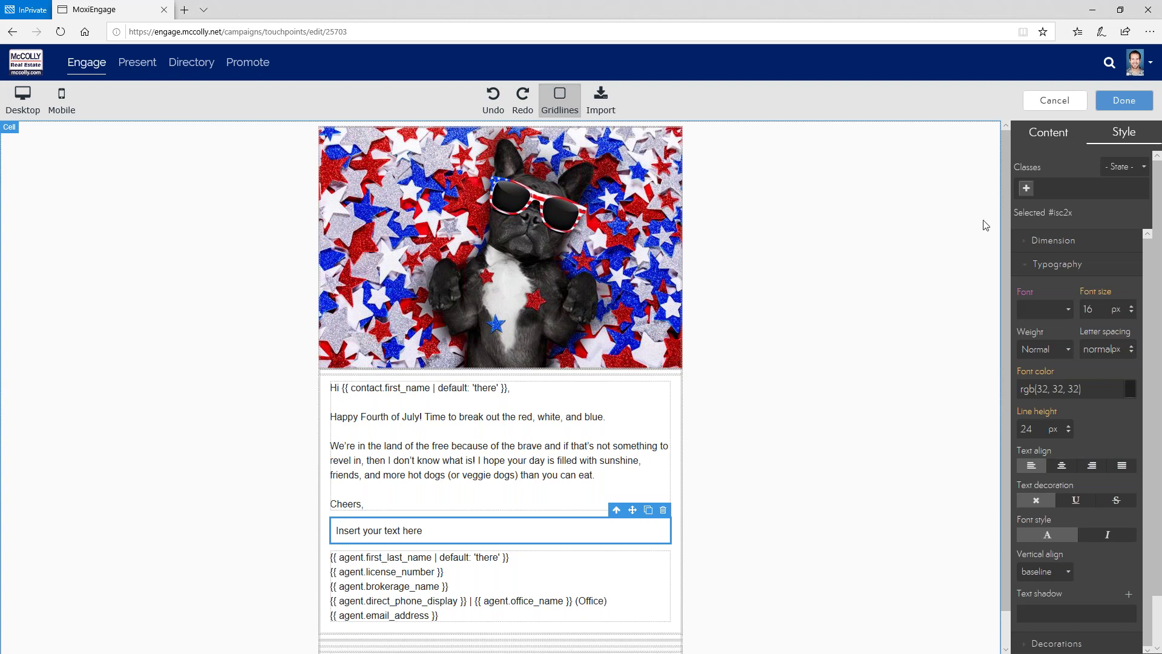
{"action": "left_click", "coordinate": [1057, 102]}
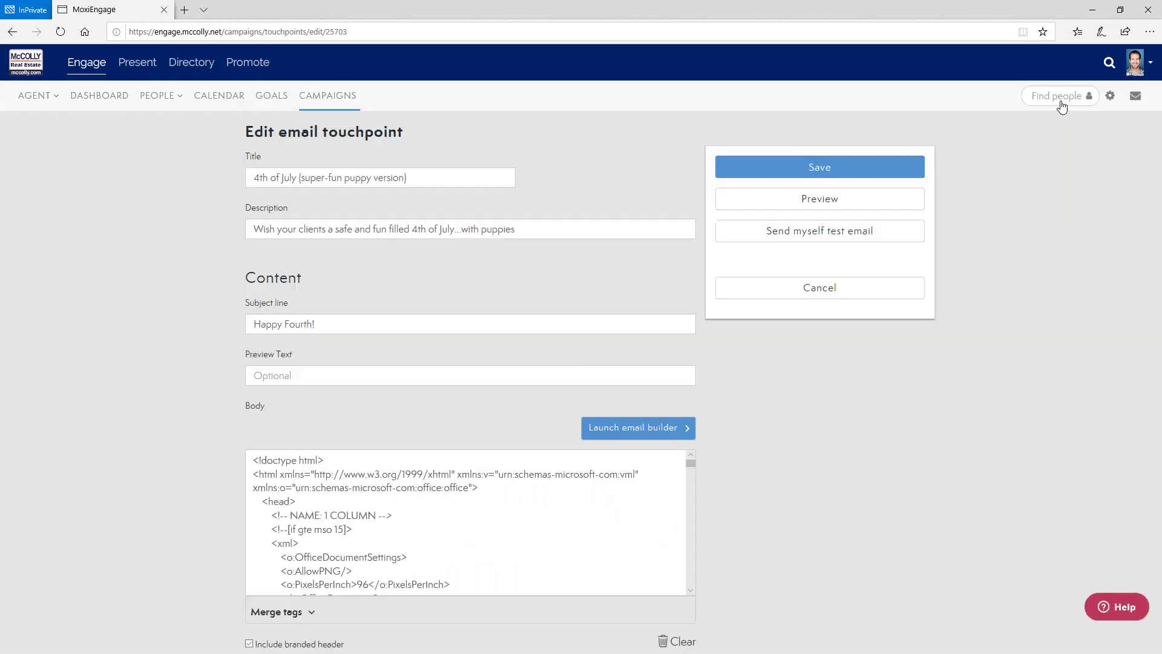
{"action": "left_click", "coordinate": [800, 292]}
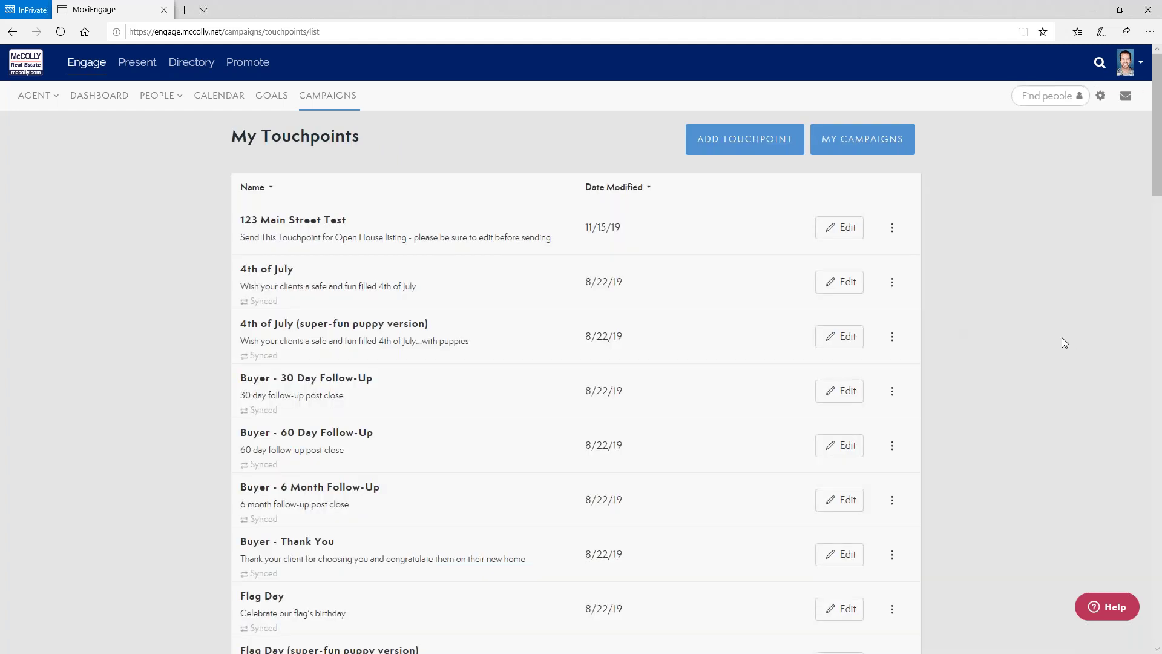
Review the touchpoint schedule and open rates of the running campaign Holiday Greetings (super-fun puppy version) Copy 1
{"action": "left_click", "coordinate": [862, 139]}
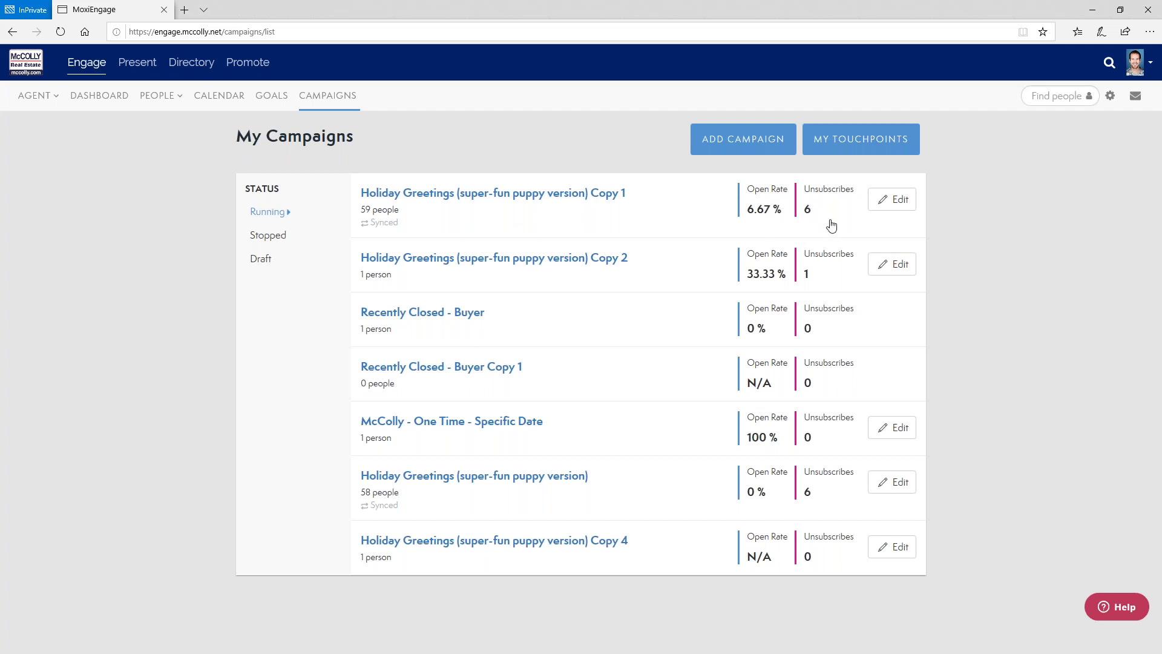
{"action": "left_click", "coordinate": [581, 193]}
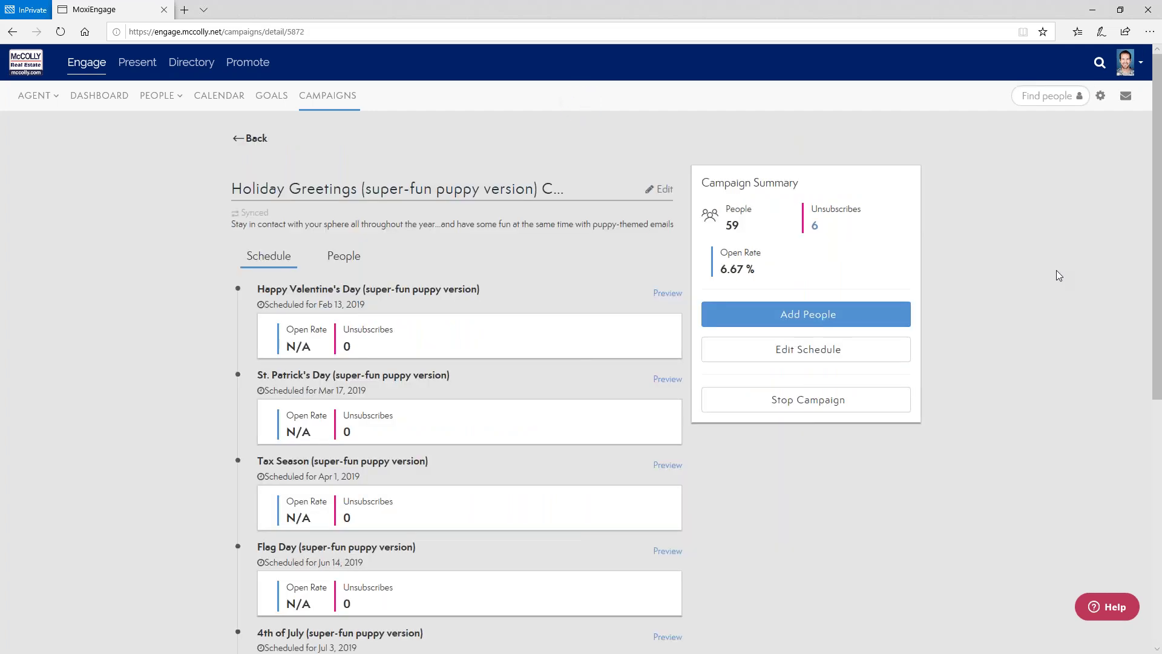
{"action": "scroll", "coordinate": [1084, 308], "scroll_direction": "down", "scroll_amount": 6}
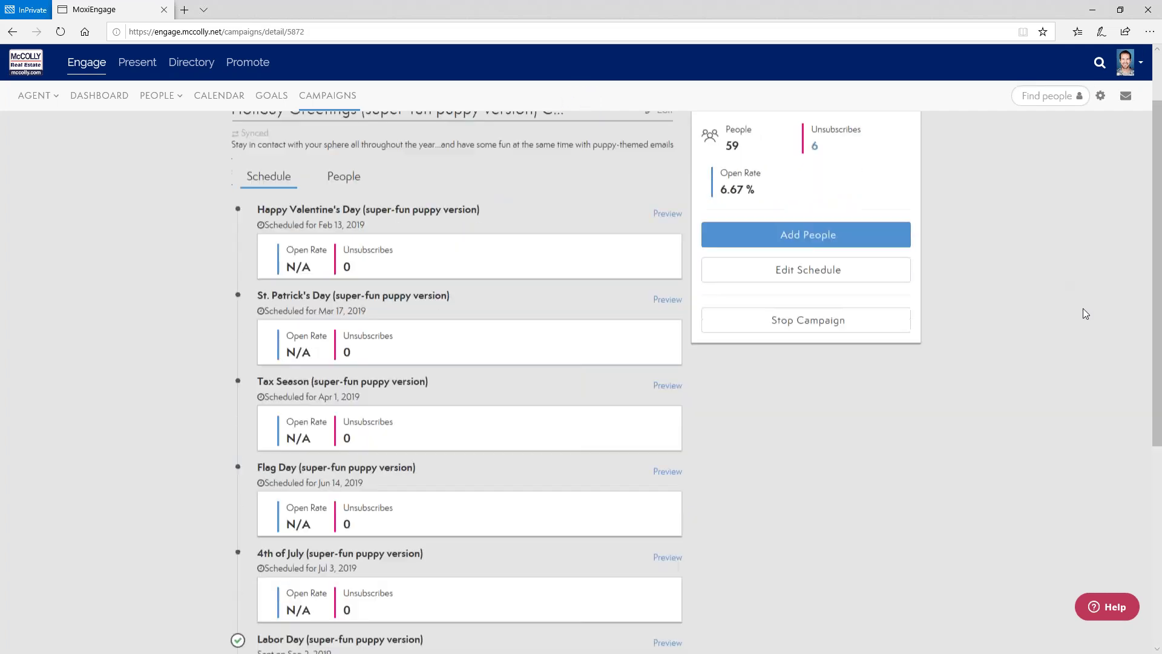
{"action": "scroll", "coordinate": [1083, 312], "scroll_direction": "down", "scroll_amount": 1}
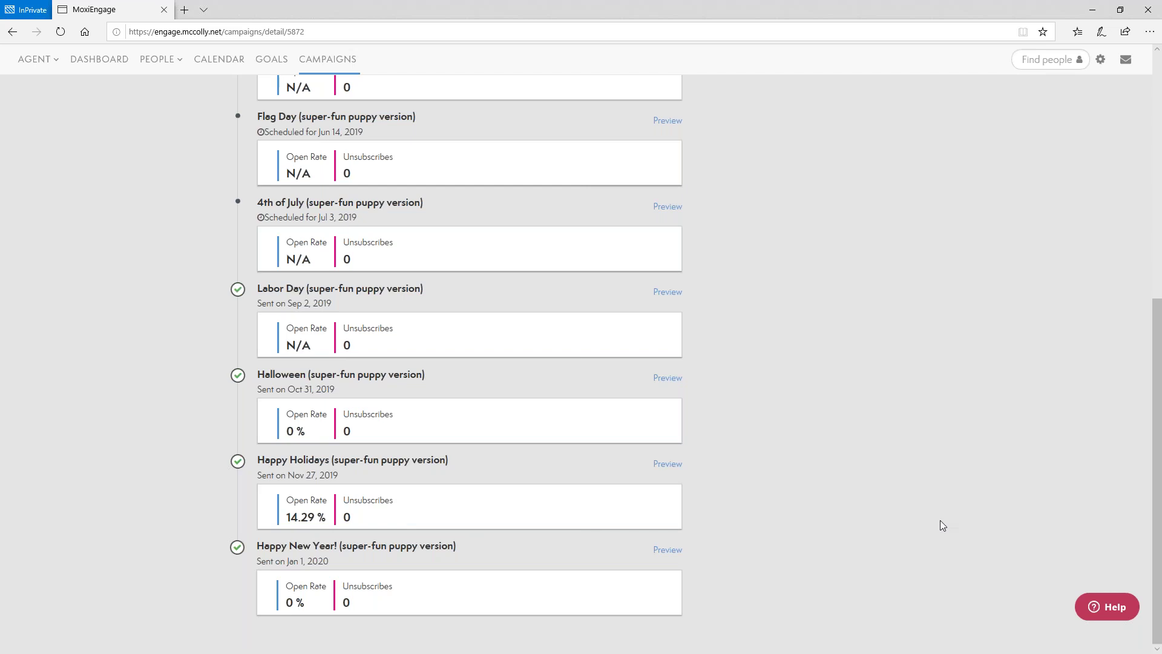
{"action": "scroll", "coordinate": [939, 520], "scroll_direction": "up", "scroll_amount": 8}
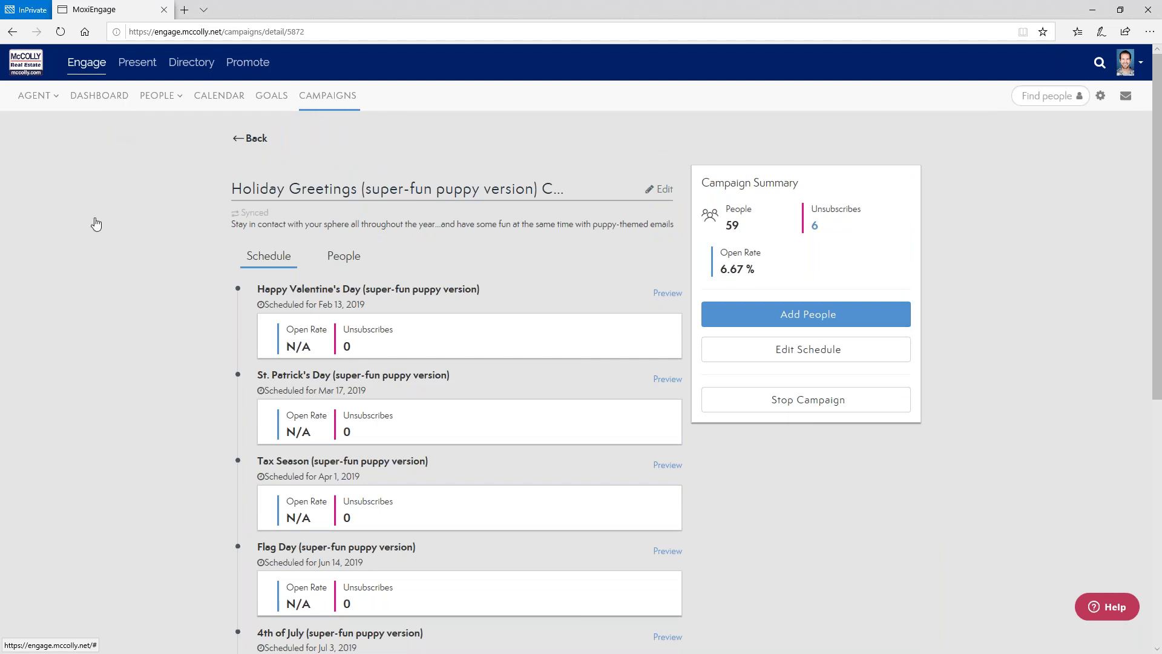
Go to the list of all people and create a new group named Golf Buddies
{"action": "left_click", "coordinate": [95, 247]}
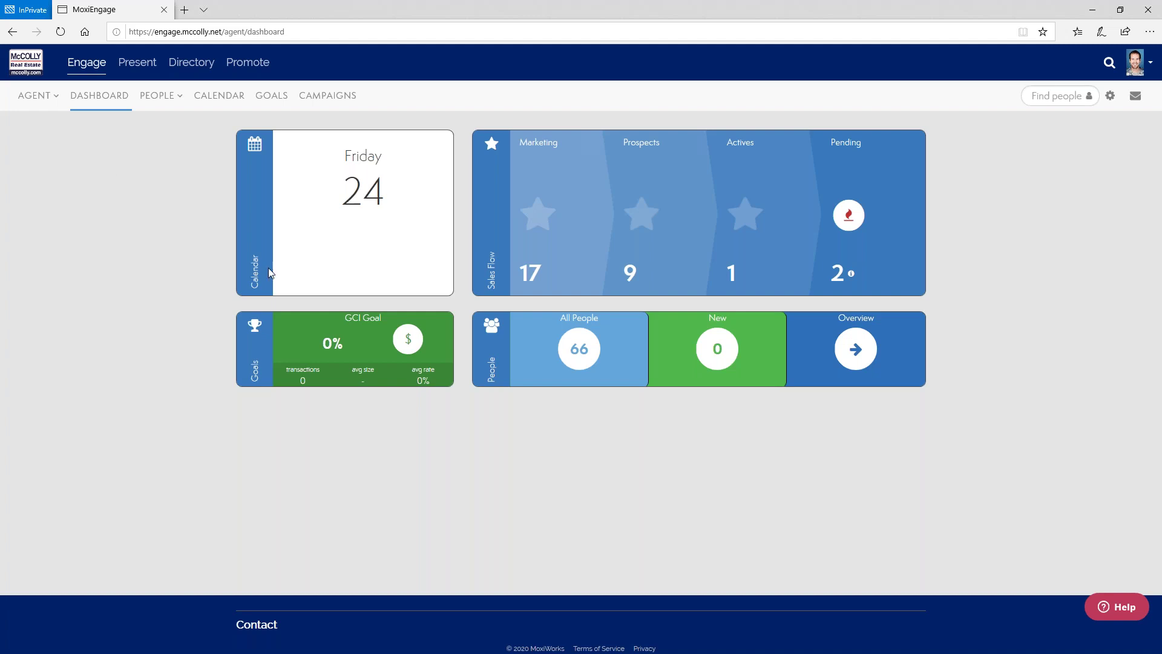
{"action": "left_click", "coordinate": [578, 367]}
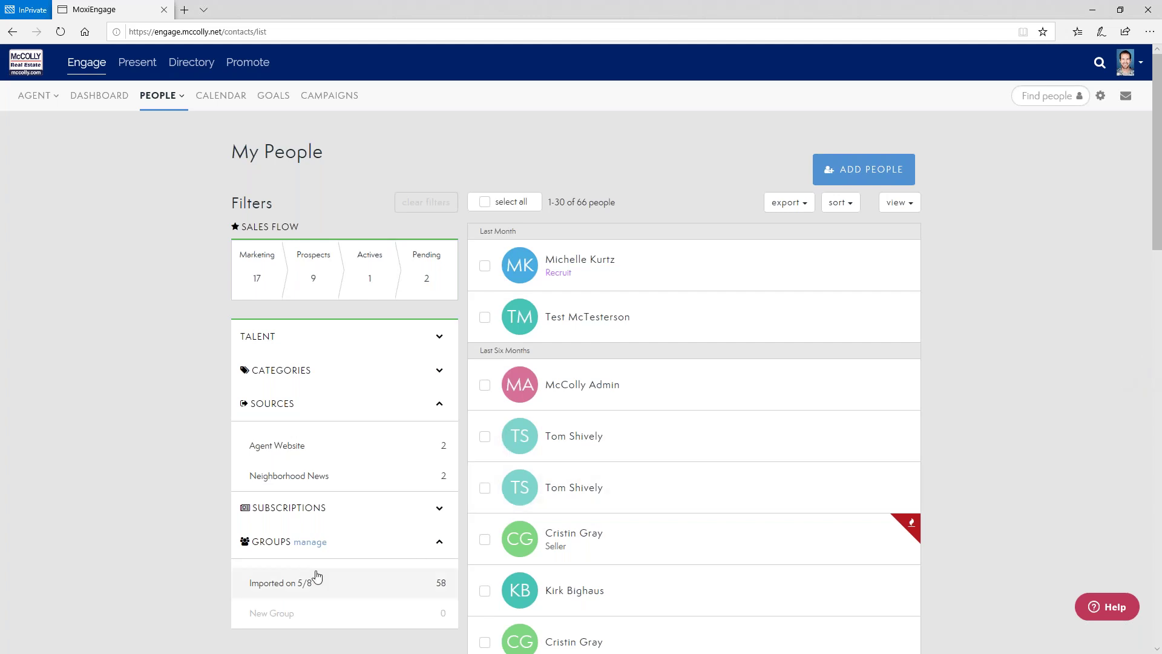
{"action": "left_click", "coordinate": [323, 598]}
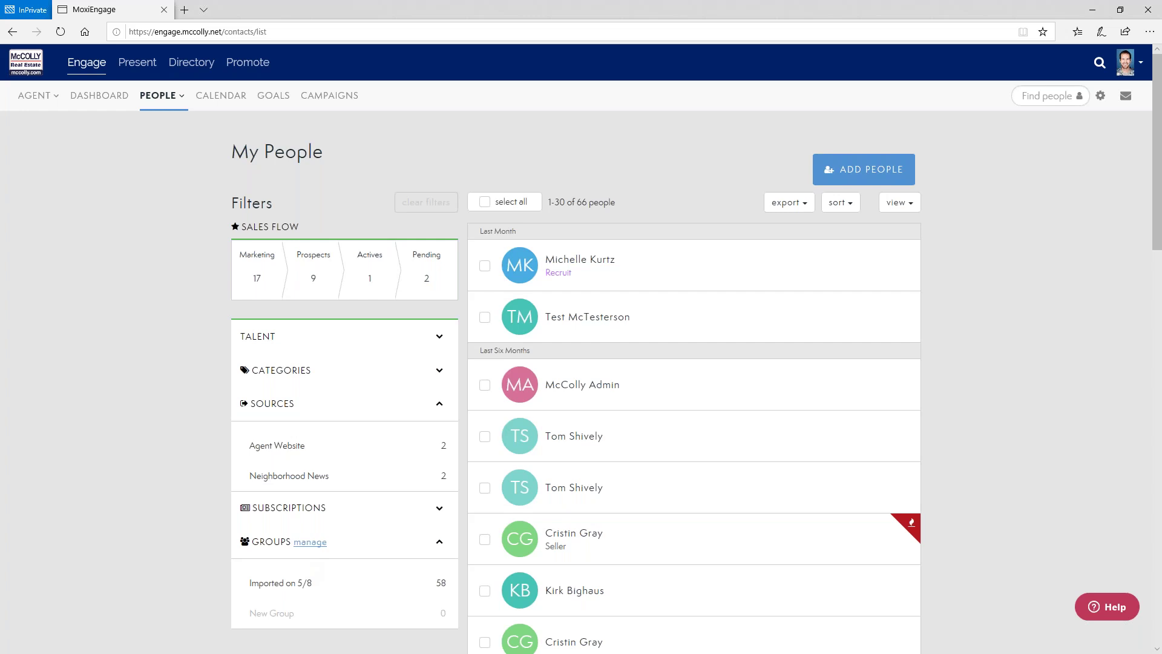
{"action": "left_click", "coordinate": [310, 541]}
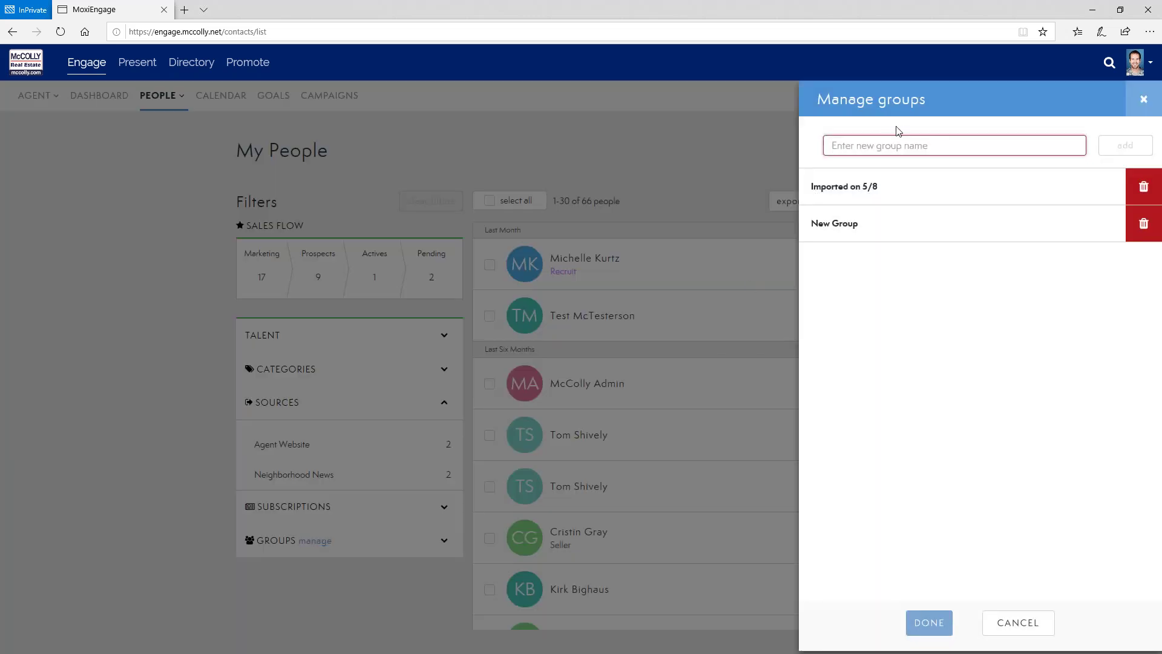
{"action": "type", "text": "Golf "}
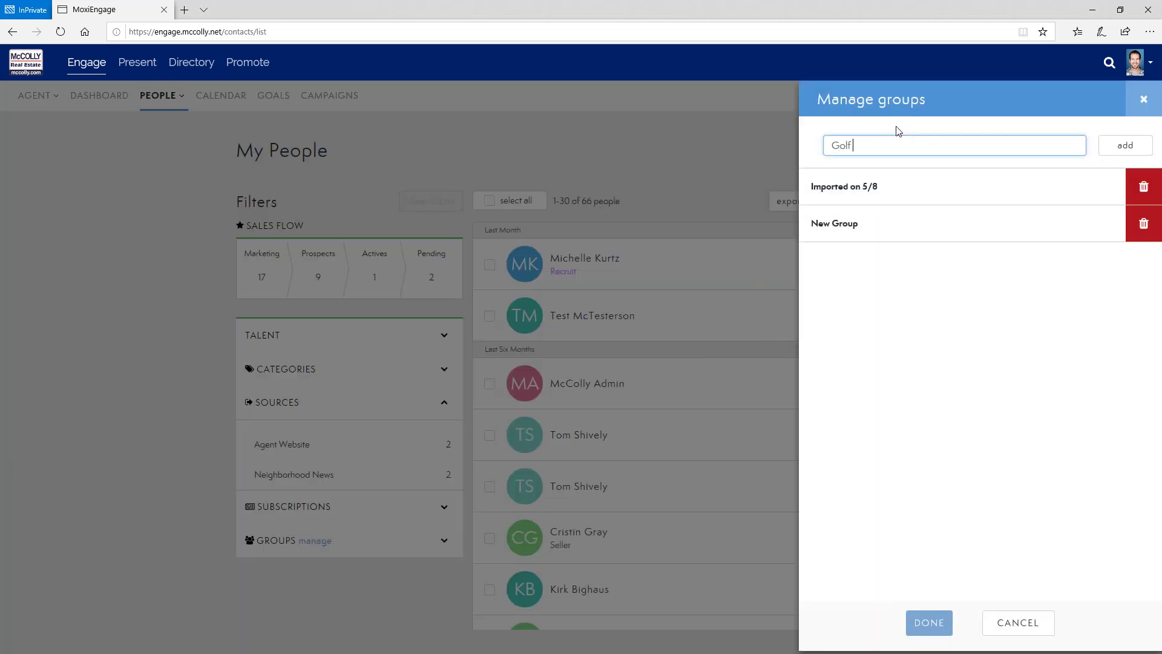
{"action": "type", "text": "Buddies"}
{"action": "left_click", "coordinate": [1119, 154]}
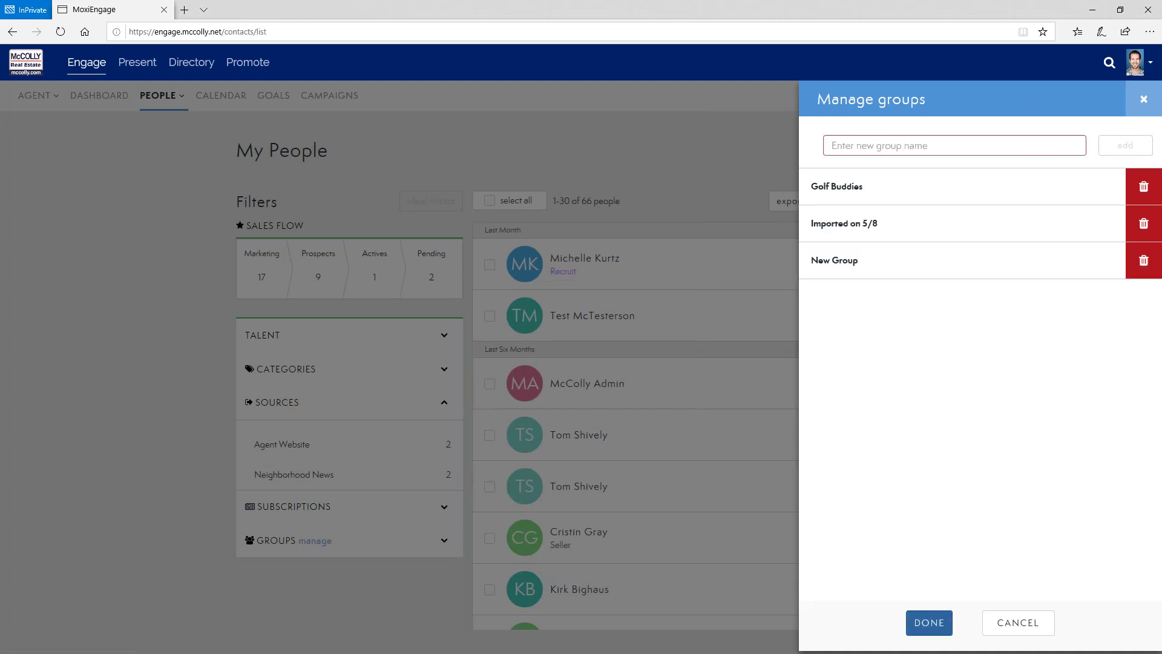
{"action": "left_click", "coordinate": [927, 624]}
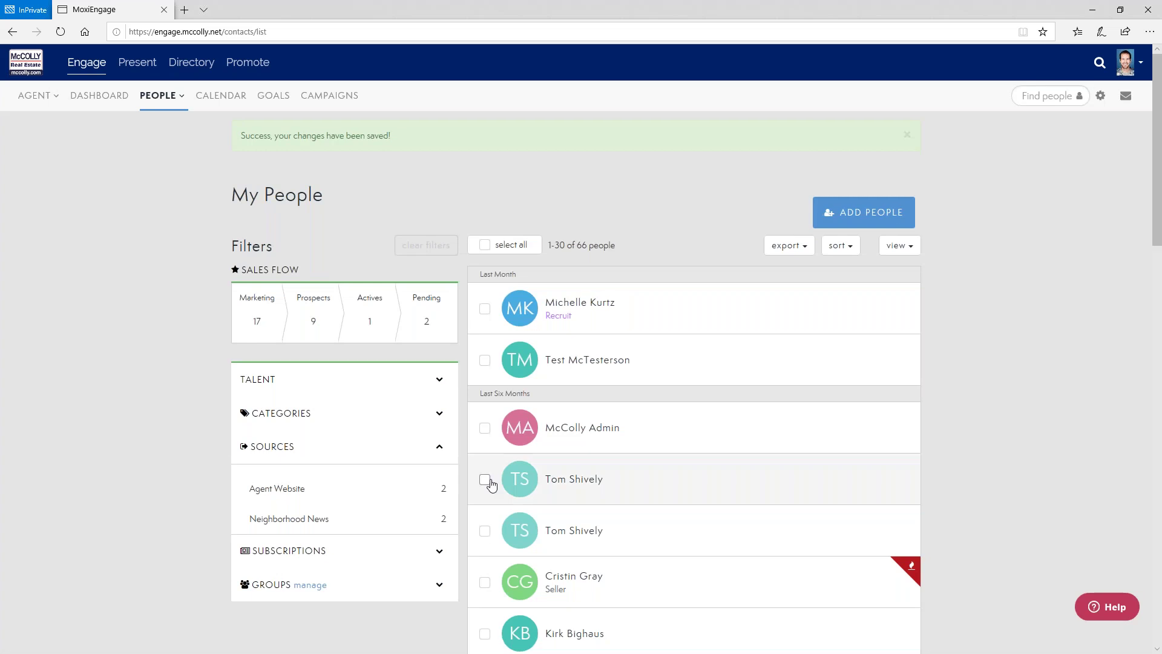
Add the second contact under Last Six Months to the Golf Buddies group and expand the groups filter
{"action": "left_click", "coordinate": [484, 479]}
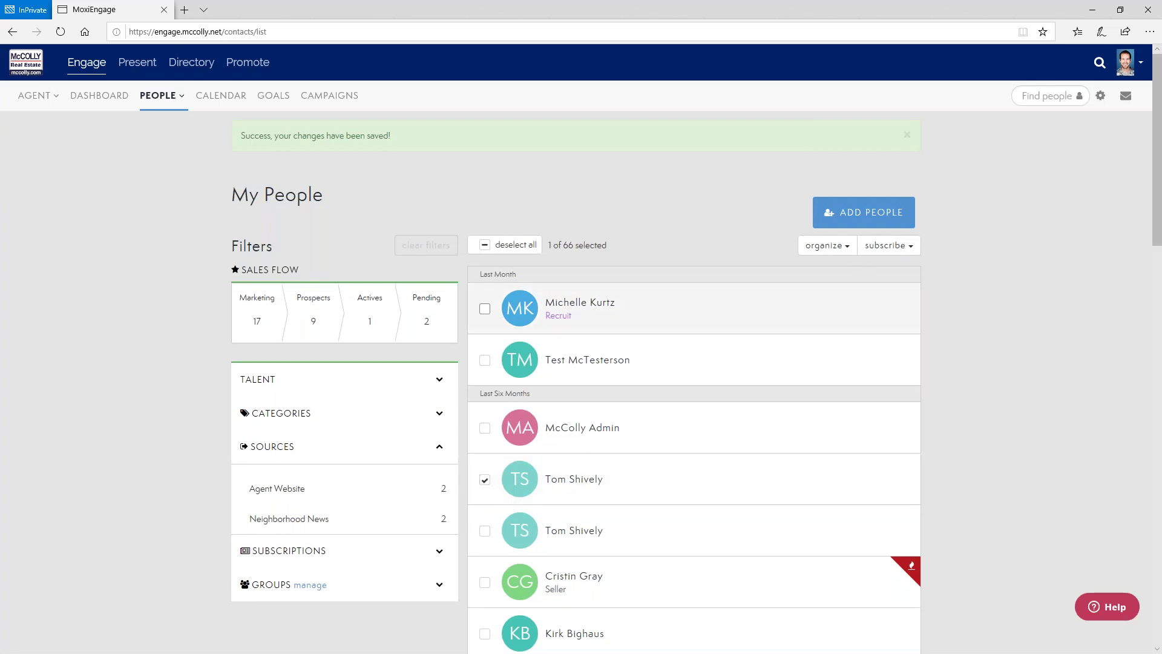
{"action": "left_click", "coordinate": [849, 249]}
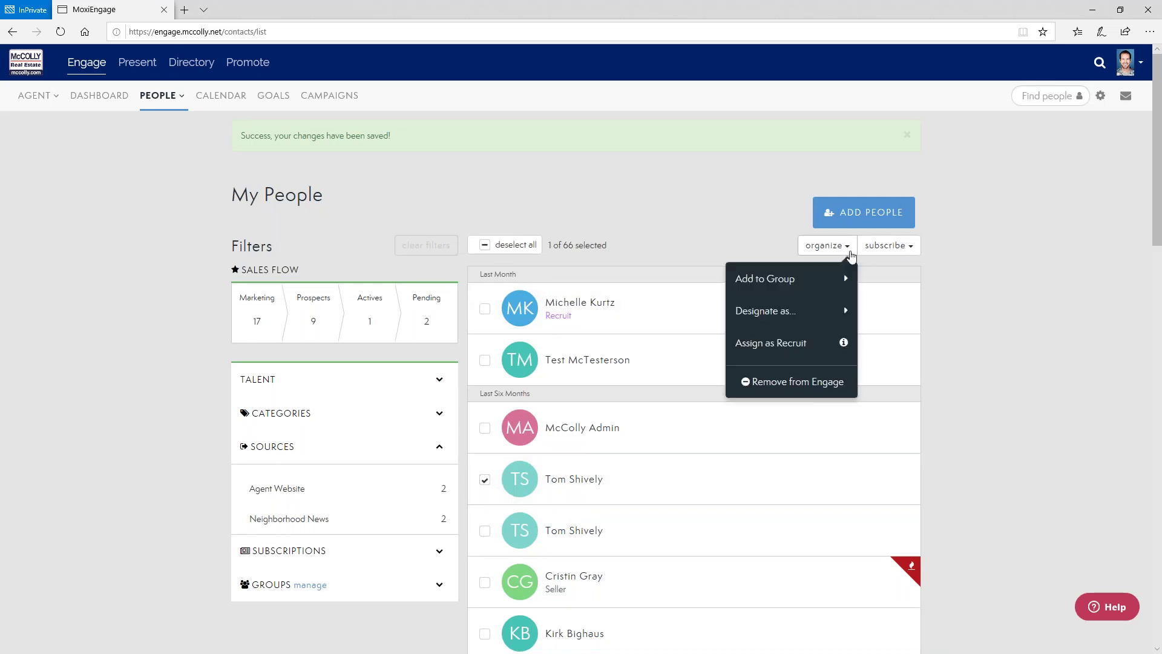
{"action": "left_click", "coordinate": [820, 279]}
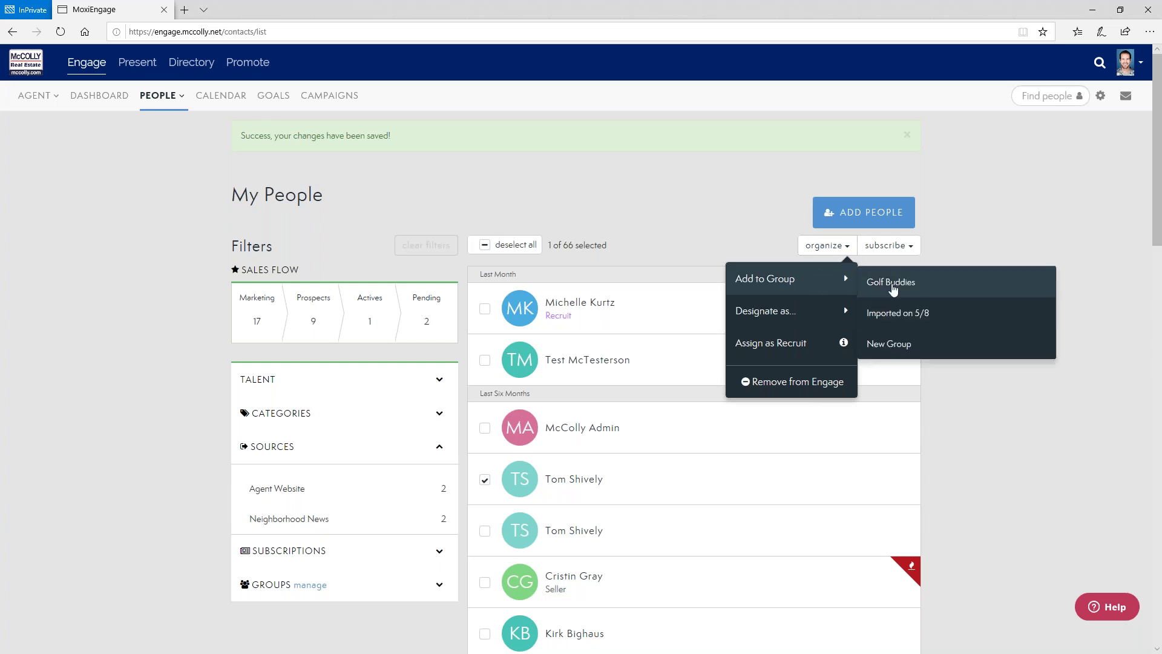
{"action": "left_click", "coordinate": [986, 313]}
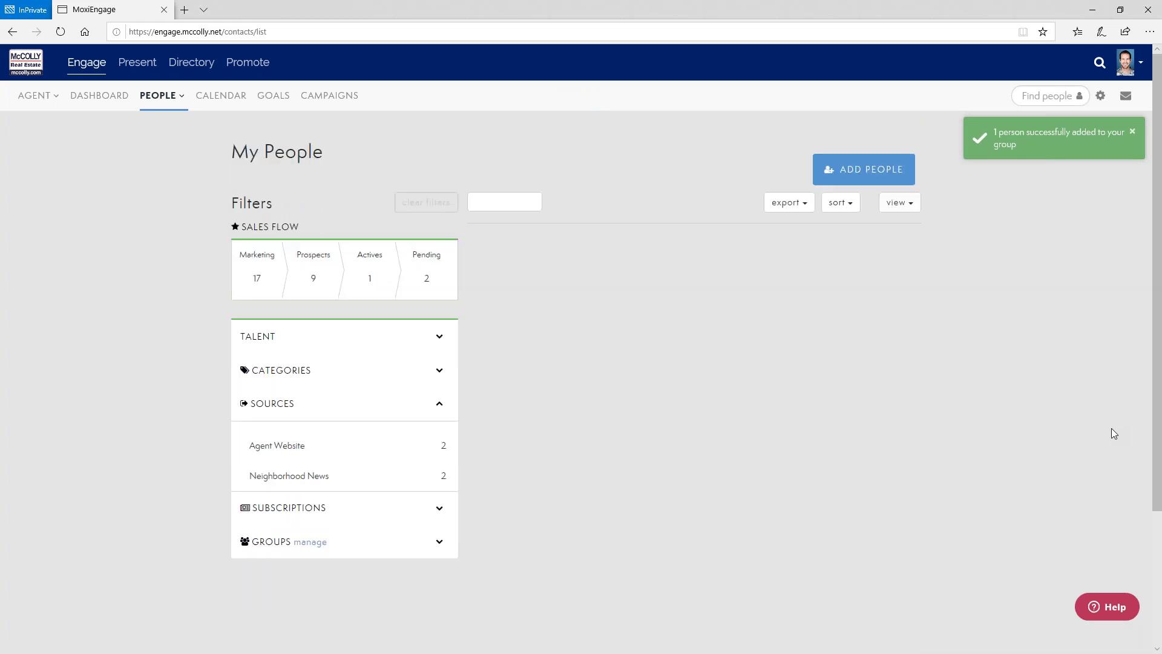
{"action": "left_click", "coordinate": [439, 542]}
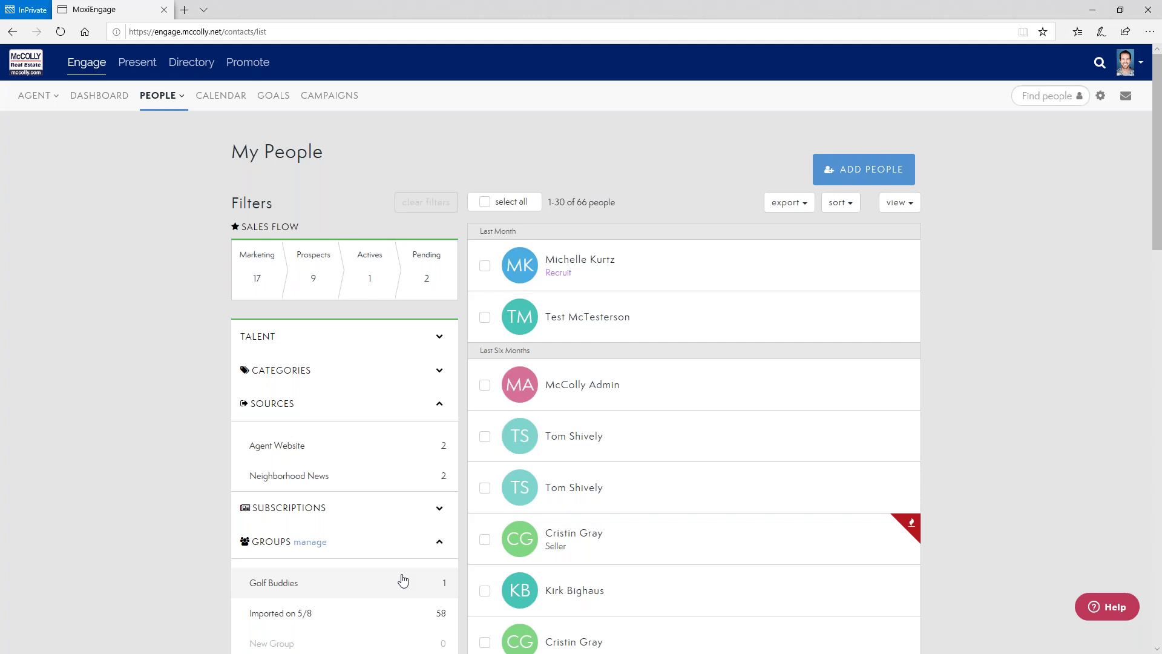
Filter the people list to contacts not subscribed to Neighborhood News
{"action": "left_click", "coordinate": [410, 509]}
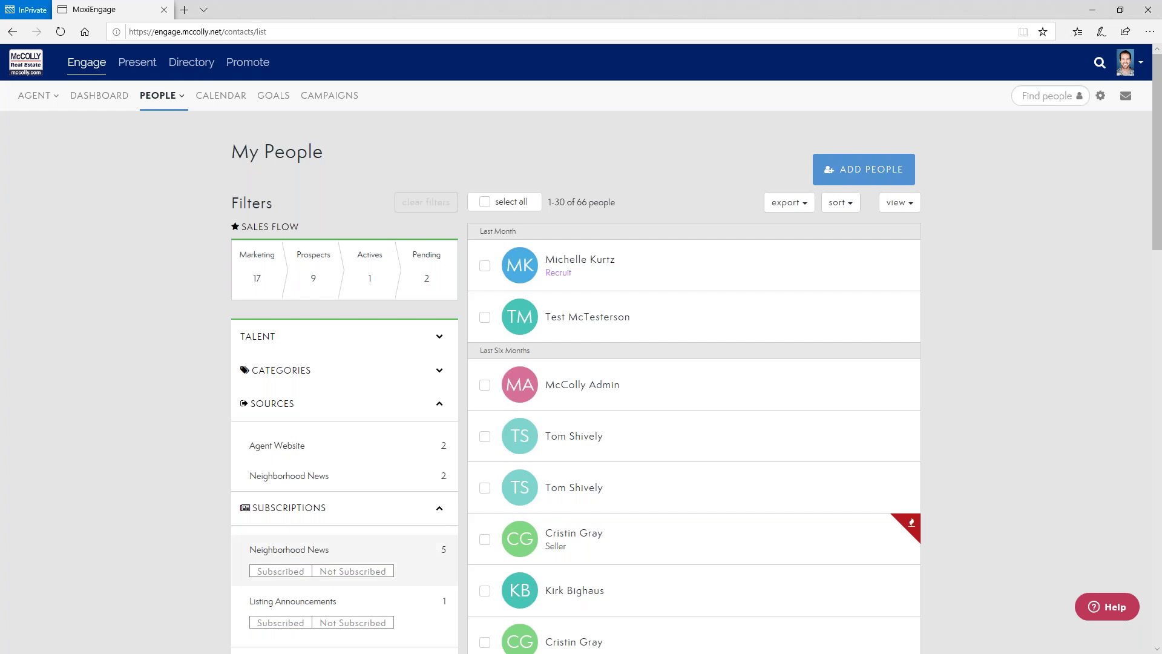
{"action": "scroll", "coordinate": [436, 521], "scroll_direction": "down", "scroll_amount": 3}
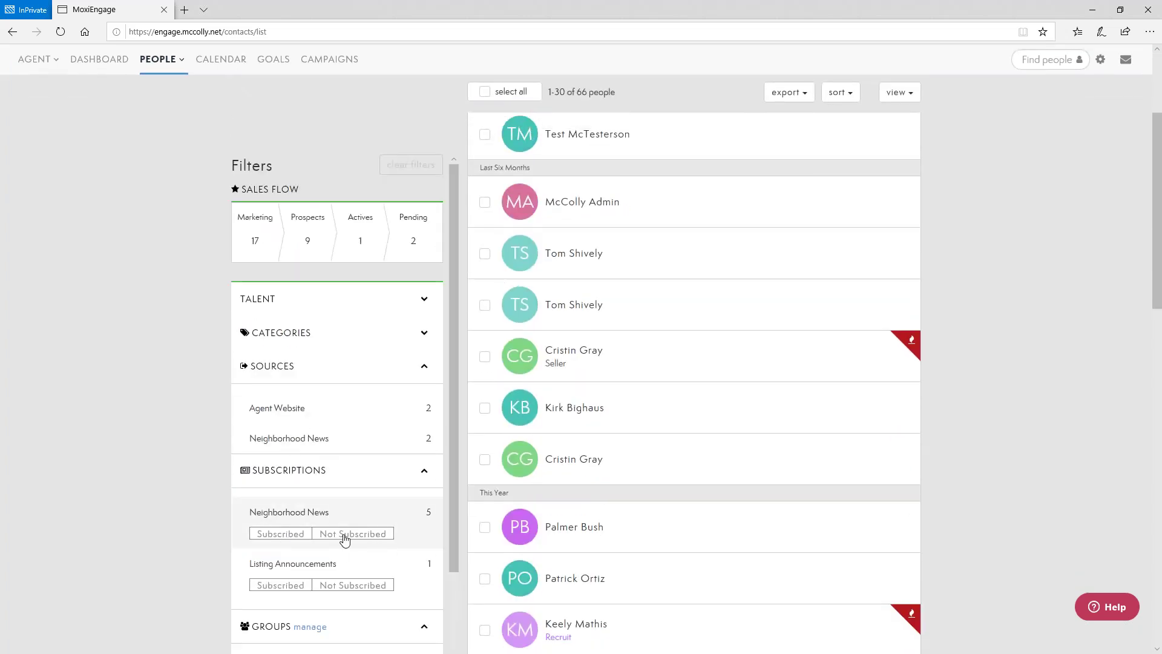
{"action": "left_click", "coordinate": [375, 533]}
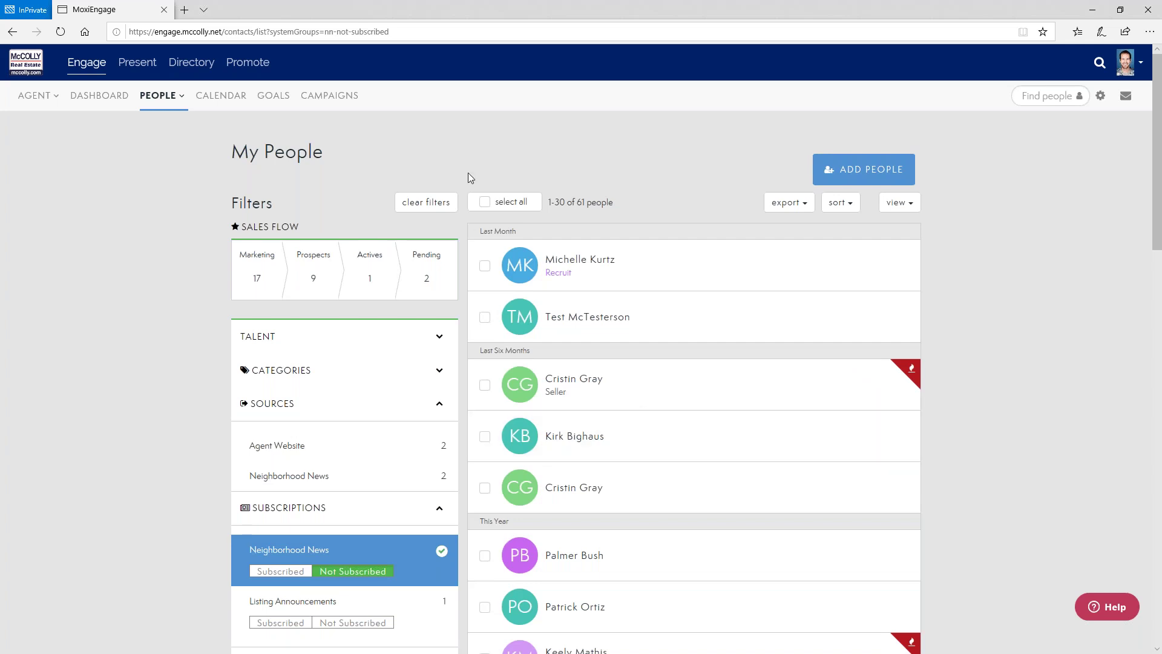
Try adding all filtered contacts to Neighborhood News, removing the two entries without an email address, and close the form without subscribing
{"action": "left_click", "coordinate": [485, 203]}
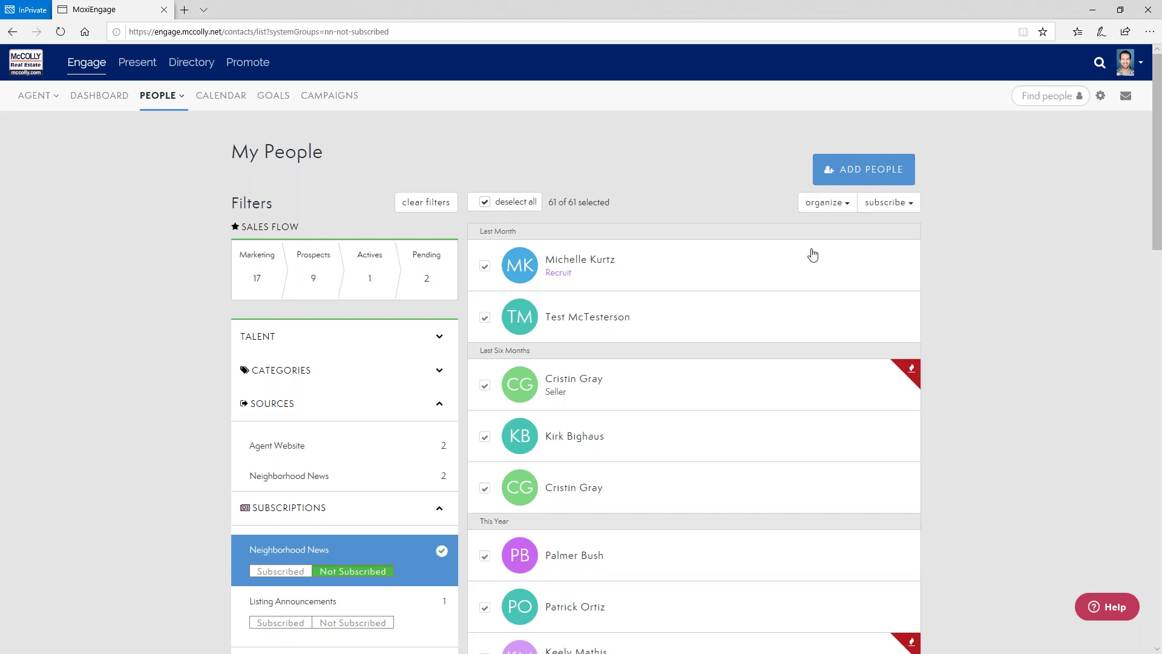
{"action": "left_click", "coordinate": [895, 202]}
{"action": "left_click", "coordinate": [846, 244]}
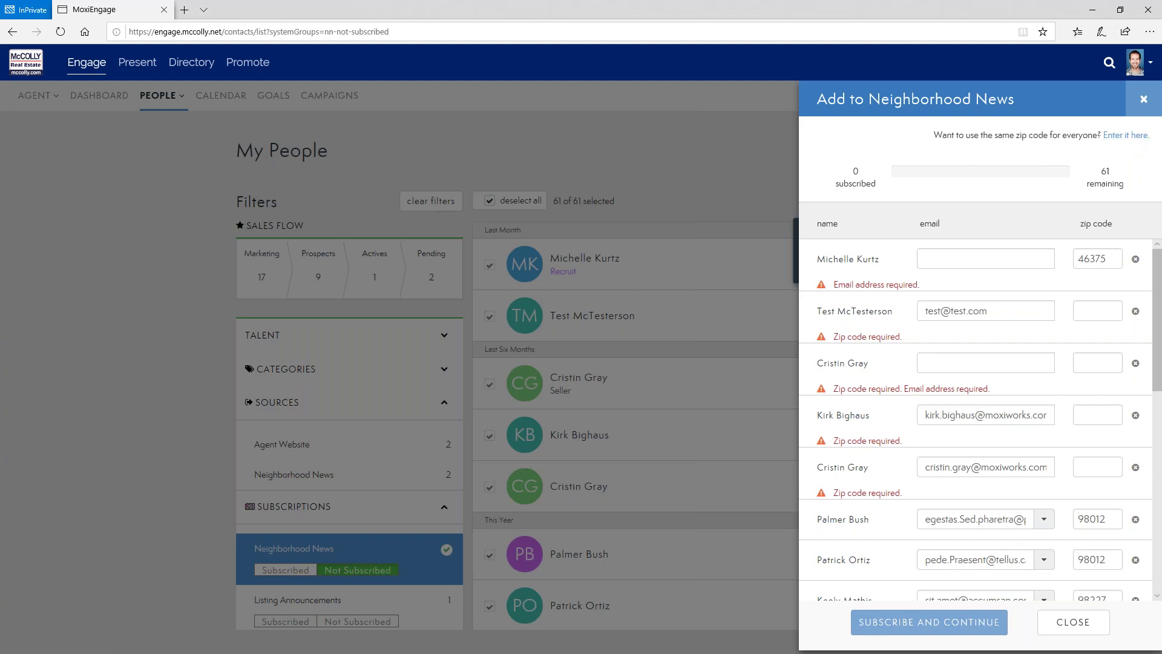
{"action": "left_click", "coordinate": [1135, 258]}
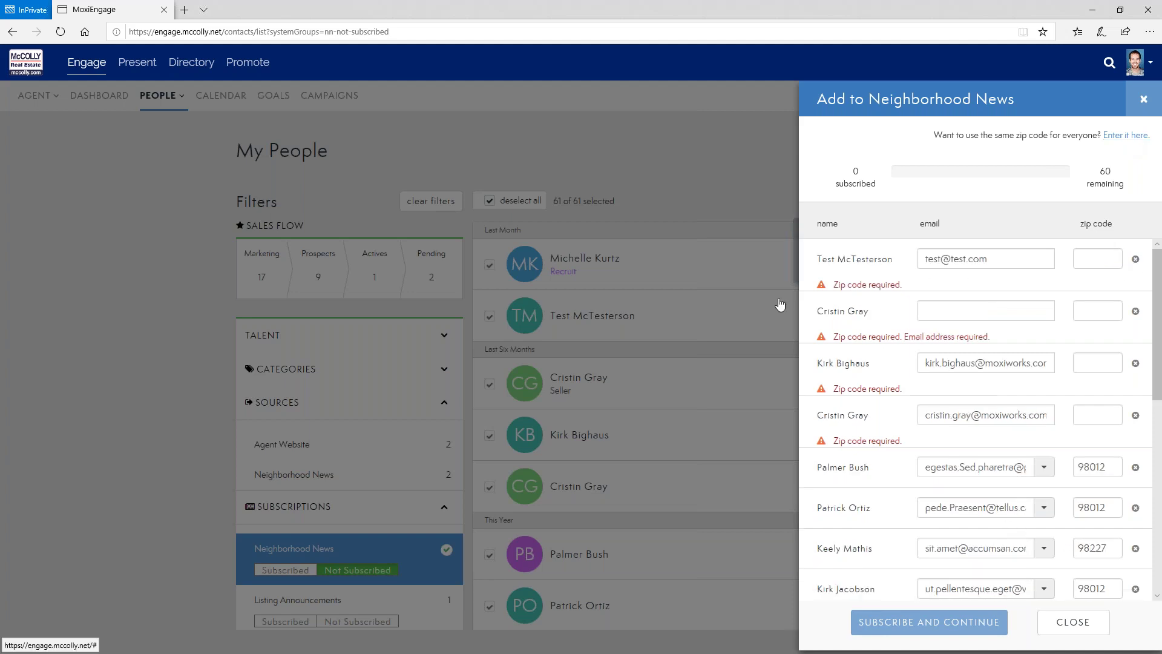
{"action": "left_click", "coordinate": [1136, 311]}
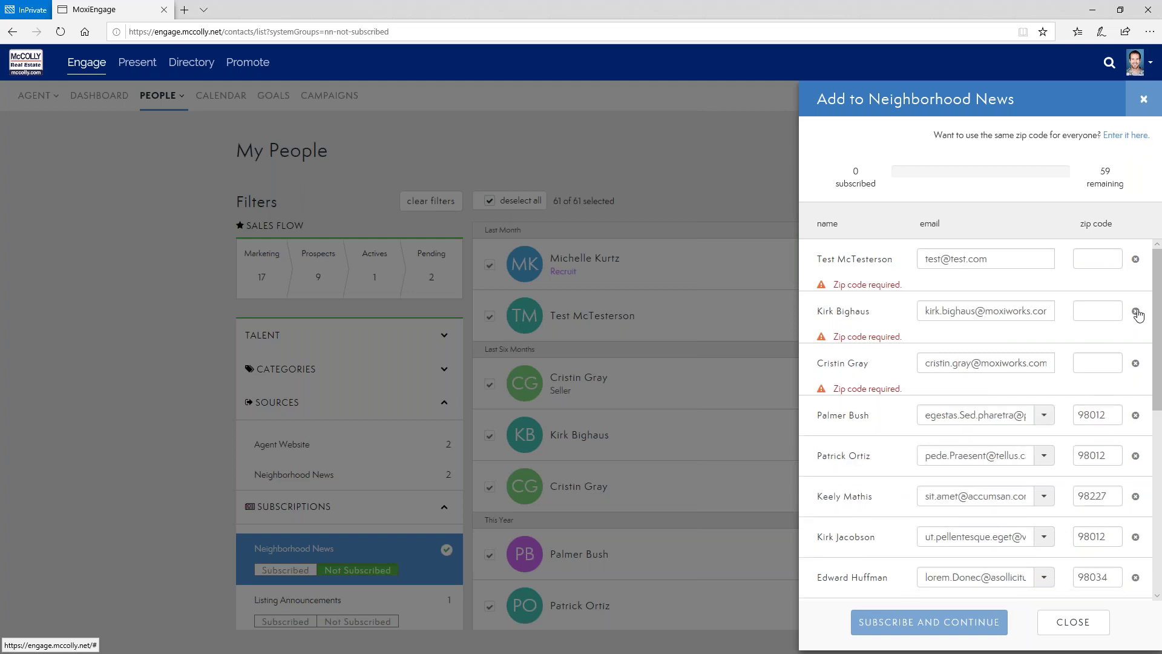
{"action": "scroll", "coordinate": [1022, 393], "scroll_direction": "down", "scroll_amount": 6}
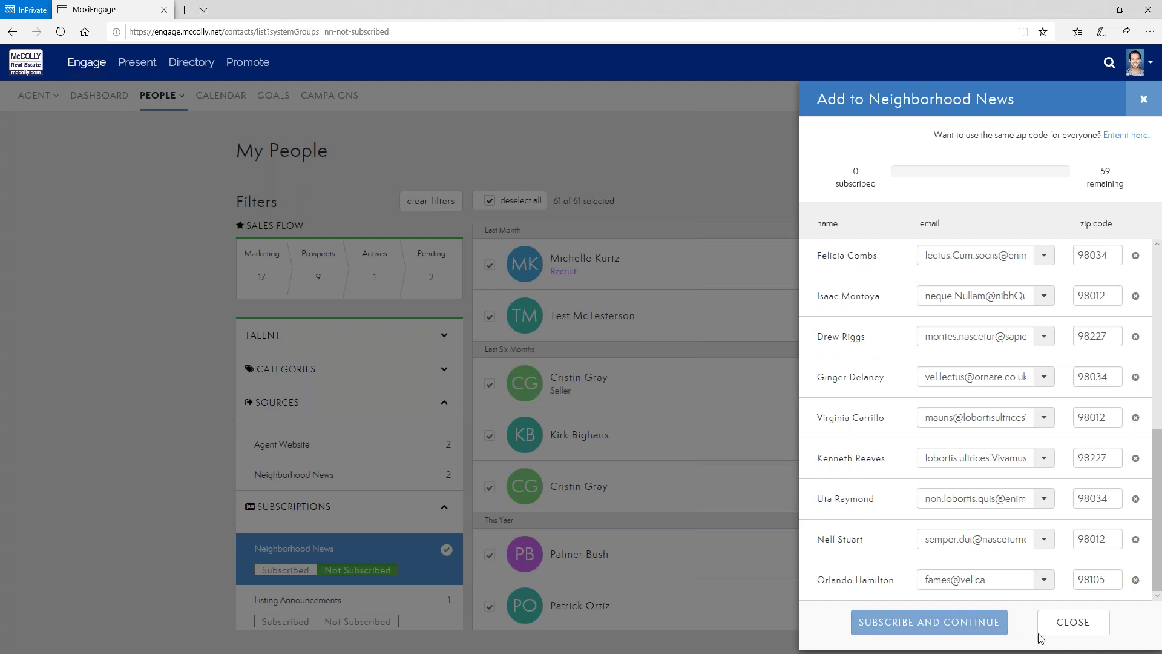
{"action": "left_click", "coordinate": [1064, 630]}
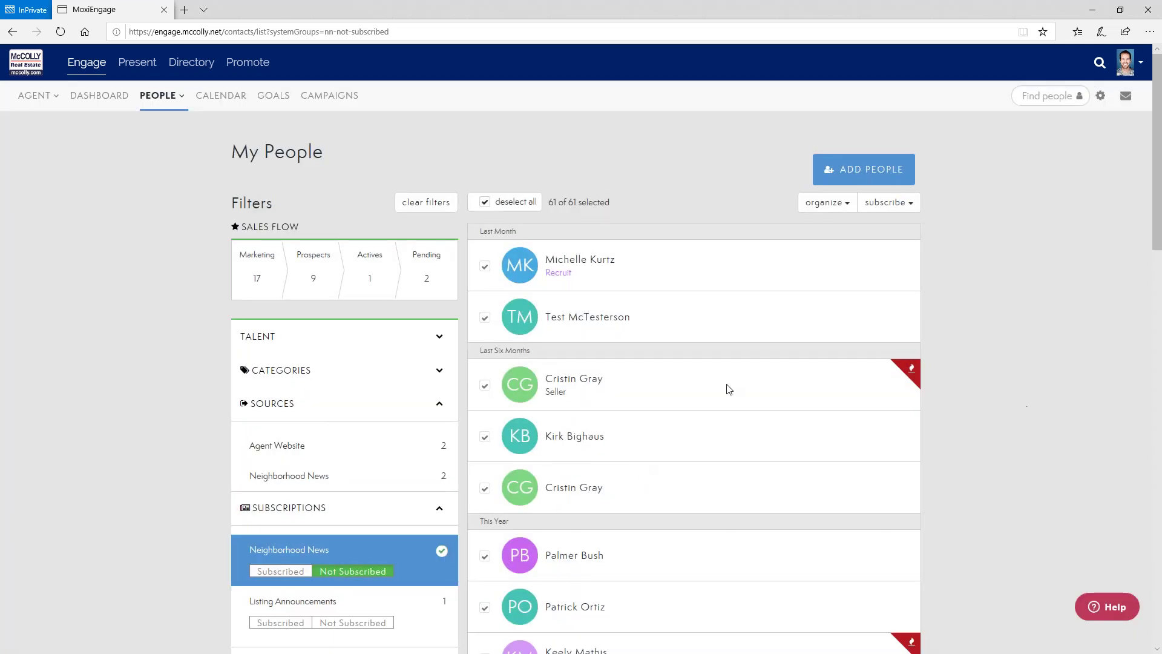
Expand the categories filter to view its options and clear the active people filters
{"action": "left_click", "coordinate": [300, 375]}
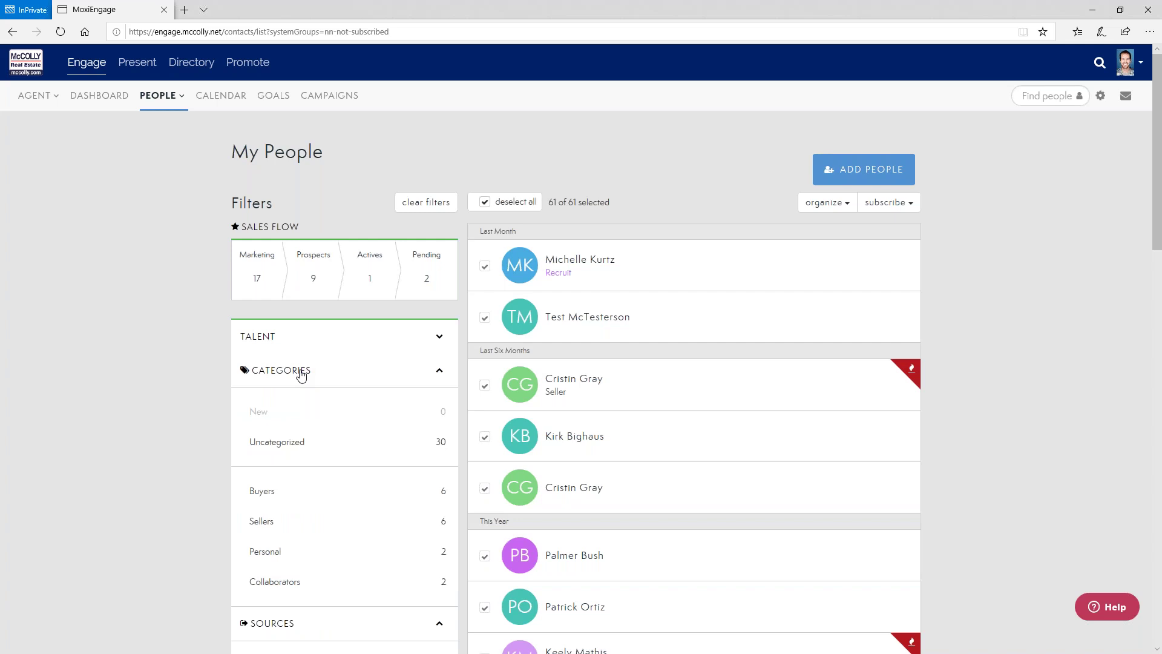
{"action": "left_click", "coordinate": [442, 204]}
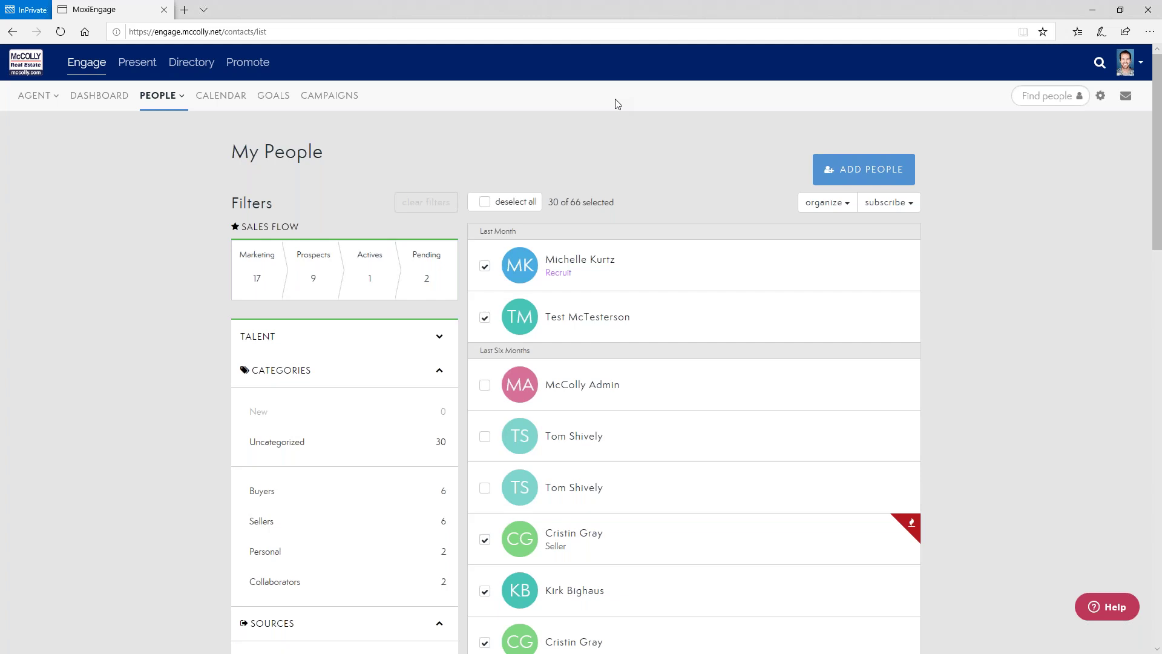
View the profile of the second contact under Last Six Months and return to the people list
{"action": "left_click", "coordinate": [625, 447]}
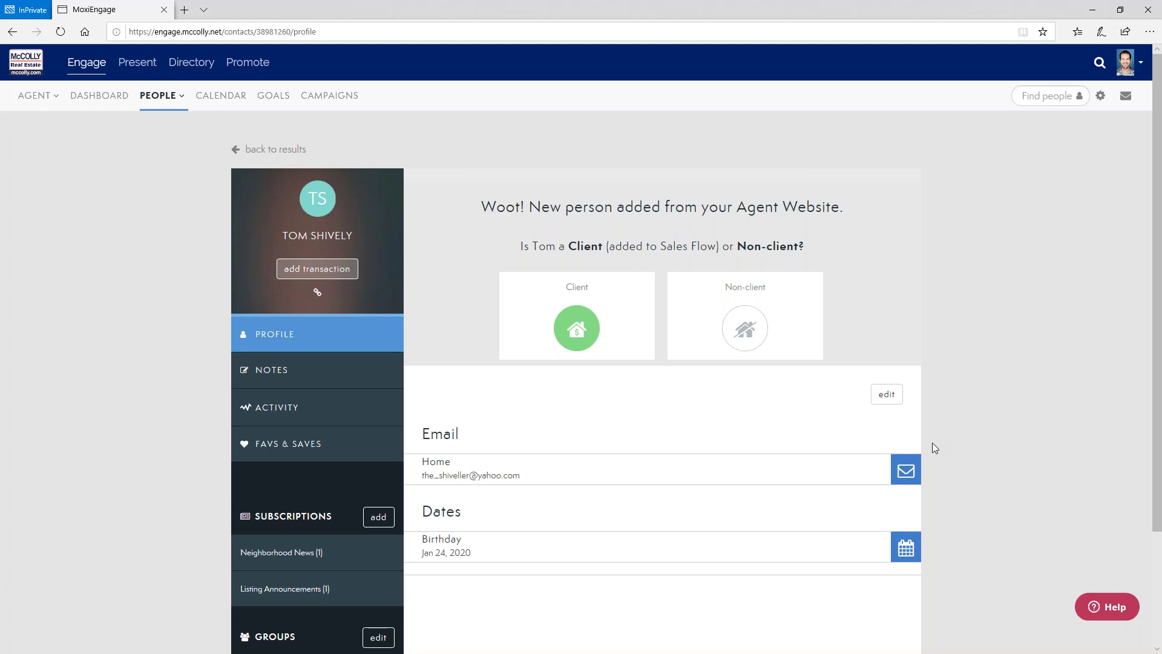
{"action": "left_click", "coordinate": [272, 149]}
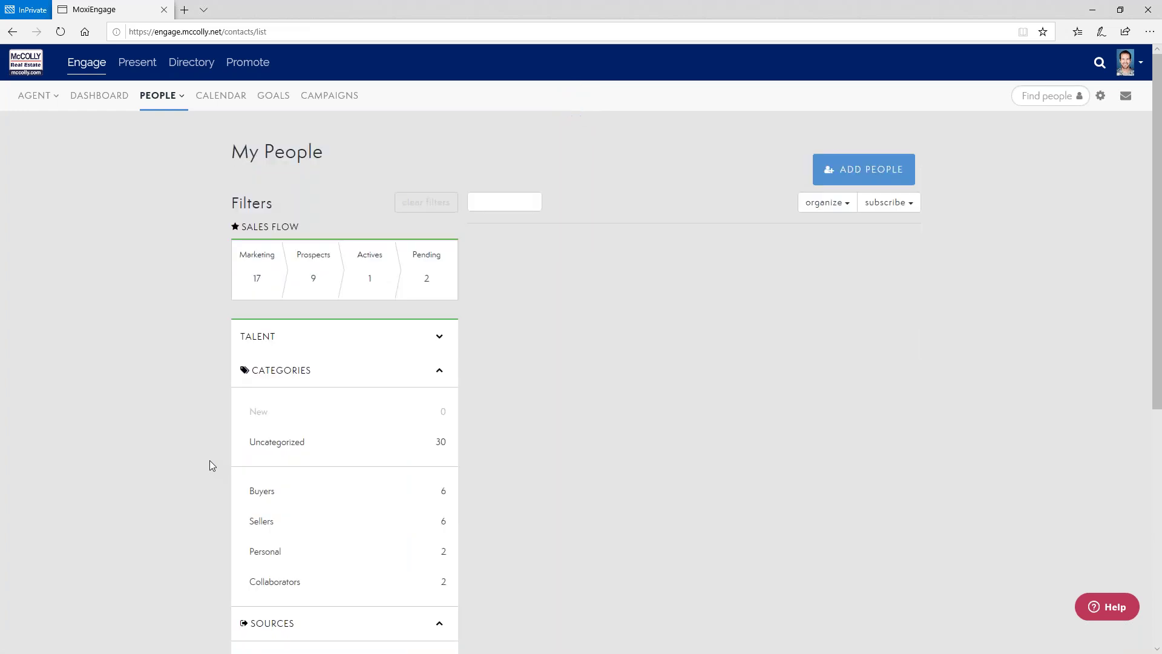
Filter the people list to uncategorized contacts and start the guided sorting of people into the Sales Flow
{"action": "left_click", "coordinate": [280, 444]}
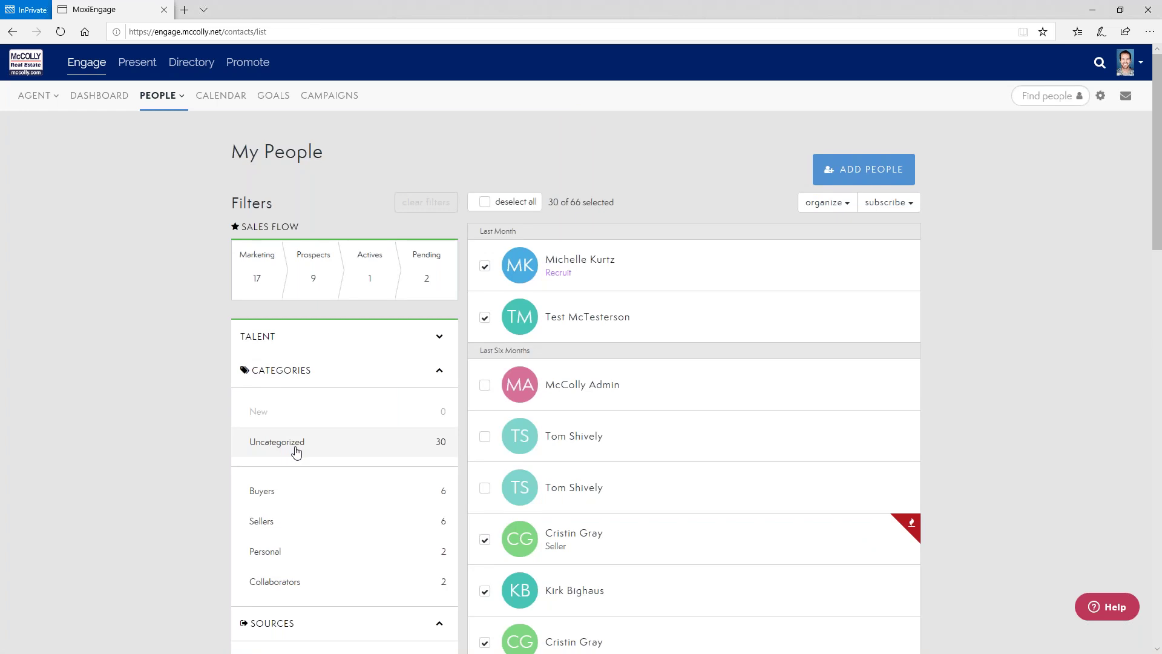
{"action": "left_click", "coordinate": [296, 451]}
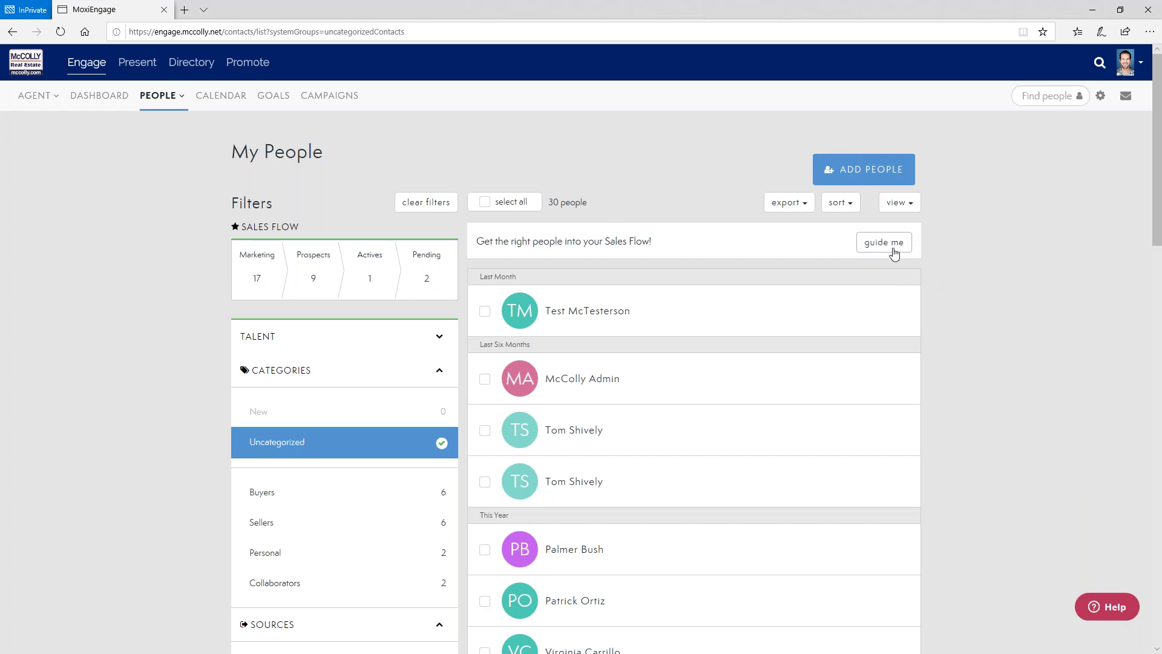
{"action": "left_click", "coordinate": [894, 252]}
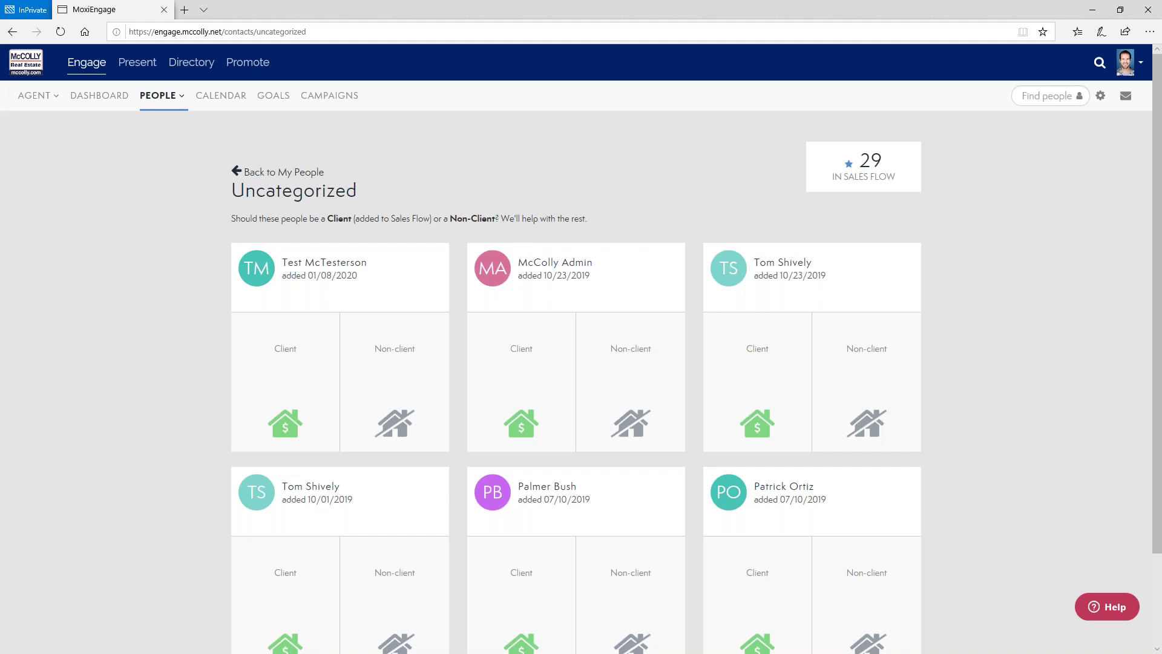
Classify the first uncategorized contact as a client lead to qualify and create a marketing plan for them
{"action": "left_click", "coordinate": [273, 390]}
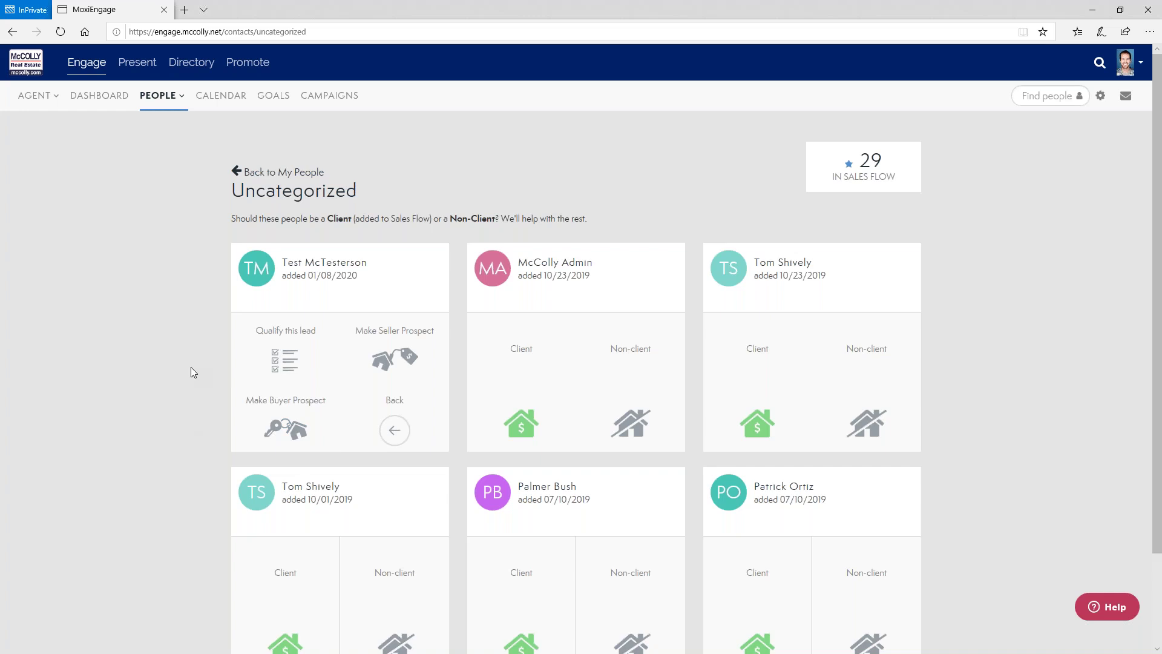
{"action": "left_click", "coordinate": [285, 362]}
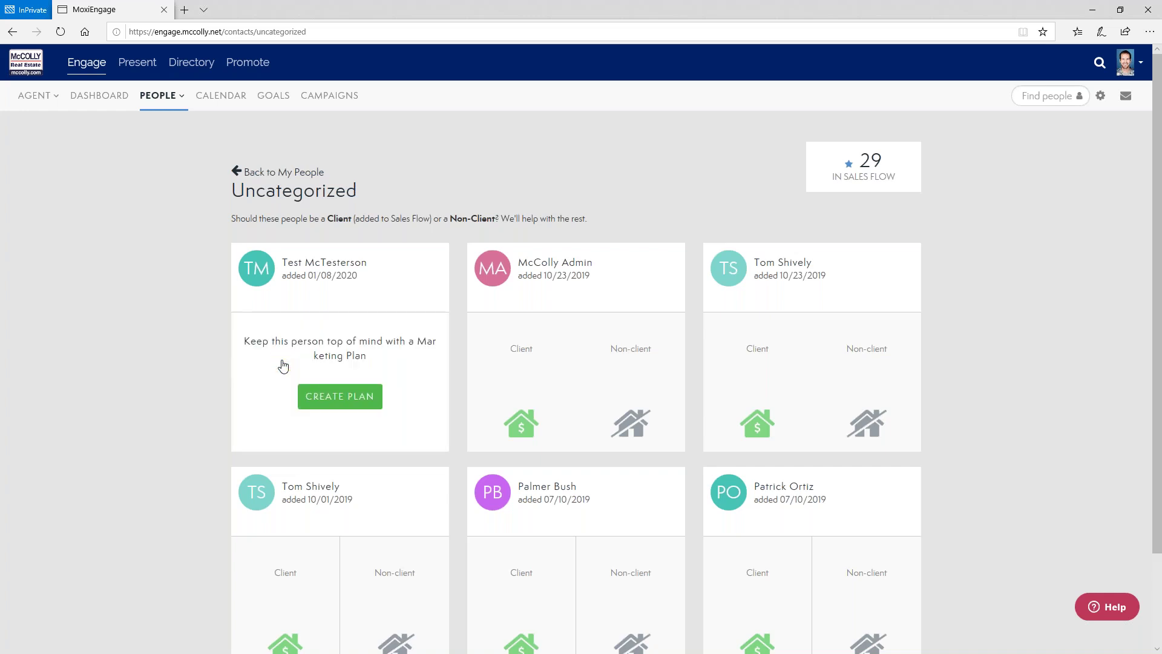
{"action": "left_click", "coordinate": [346, 410]}
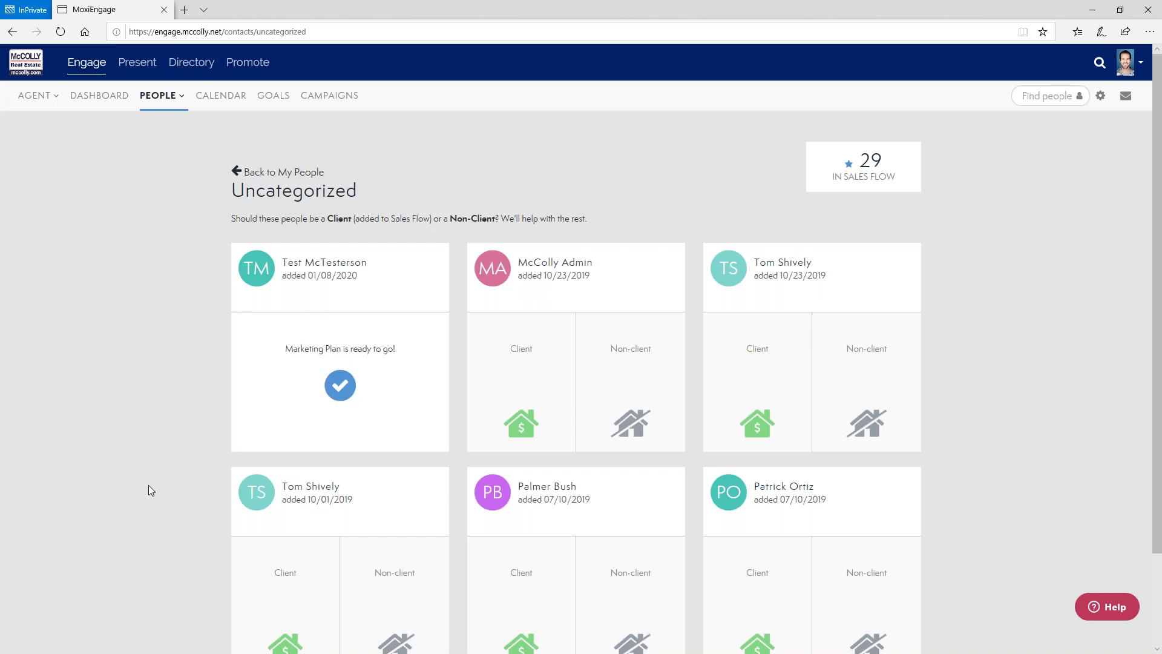
Make the third uncategorized contact a seller prospect and designate the fourth as a personal non-client
{"action": "left_click", "coordinate": [757, 424]}
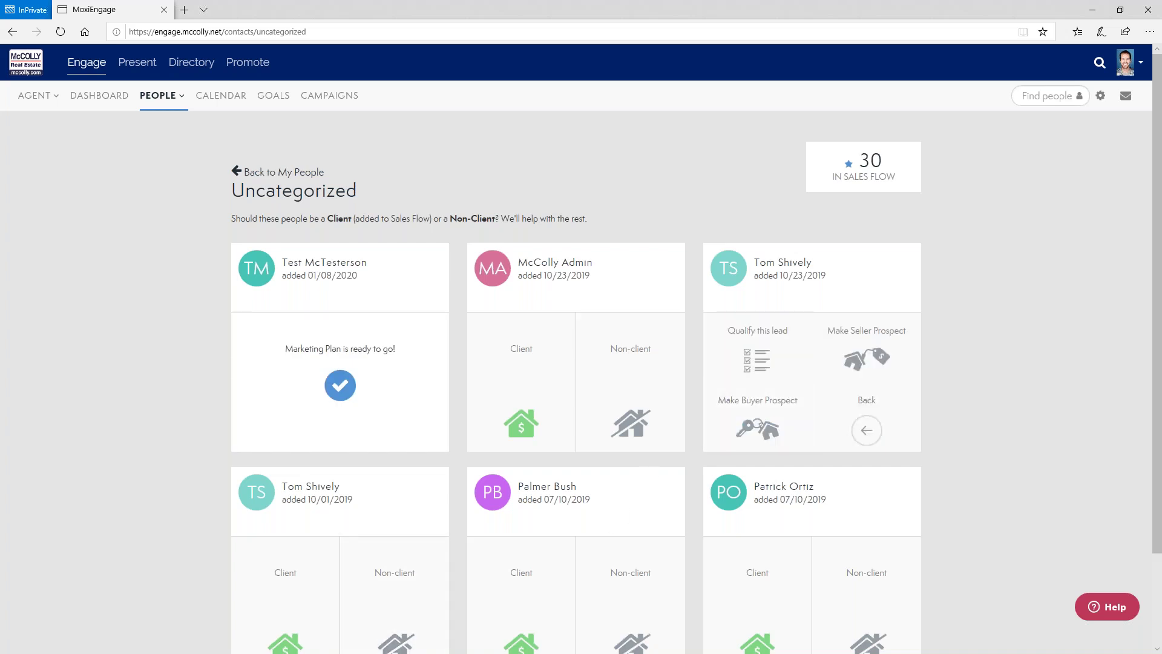
{"action": "left_click", "coordinate": [860, 359]}
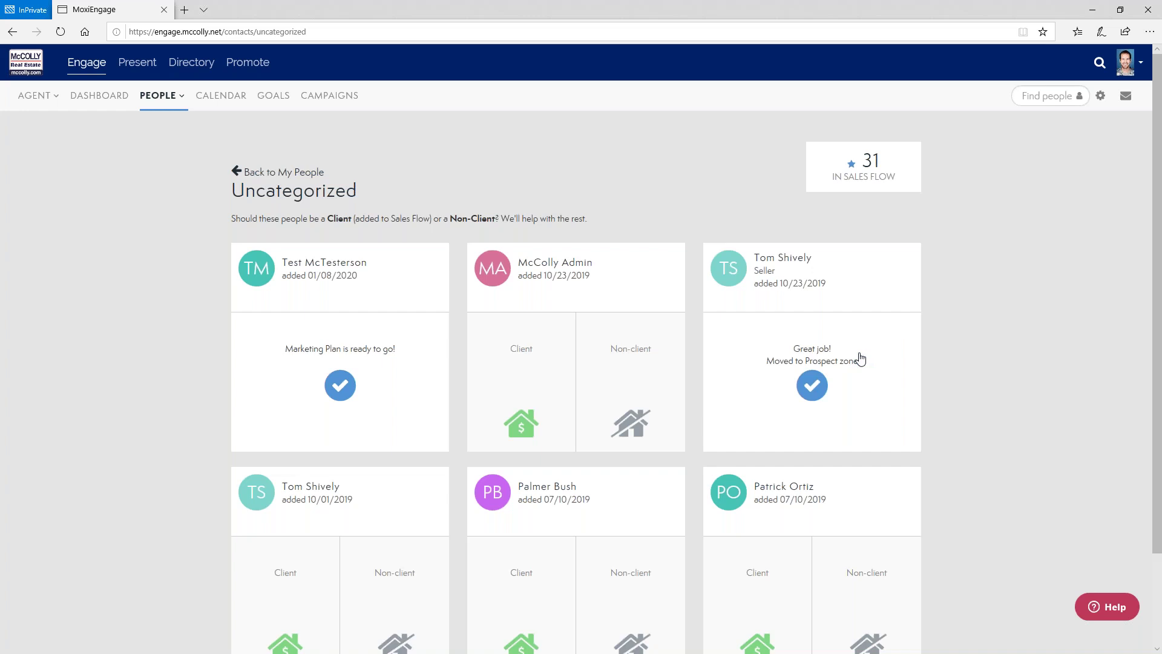
{"action": "scroll", "coordinate": [861, 359], "scroll_direction": "down", "scroll_amount": 2}
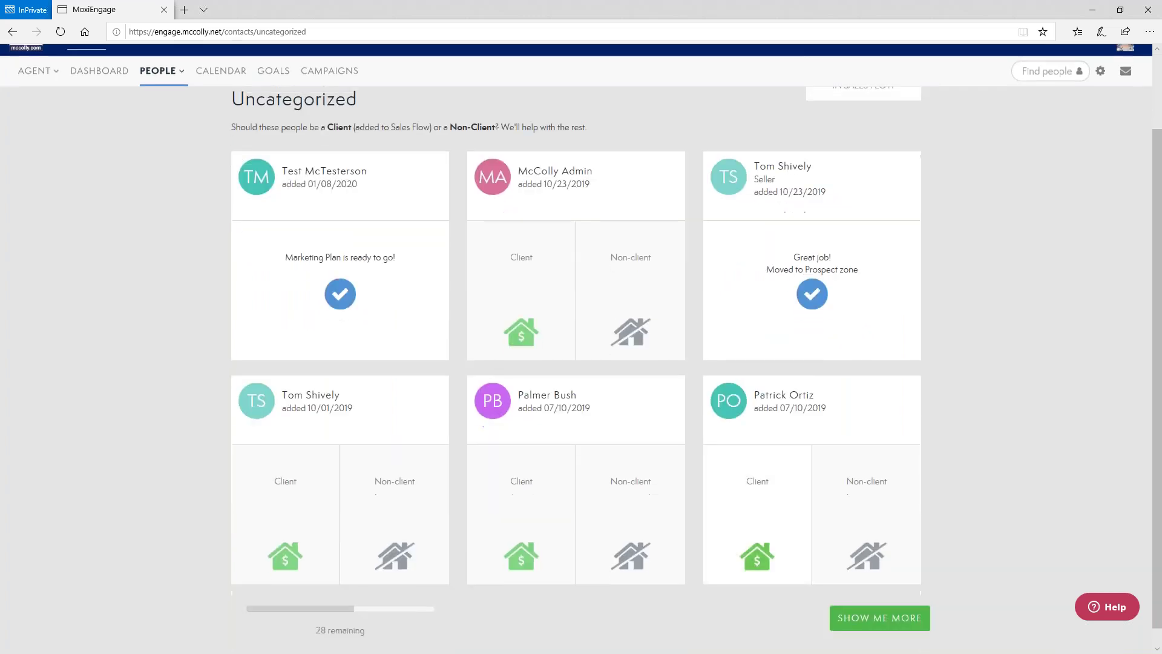
{"action": "left_click", "coordinate": [397, 556]}
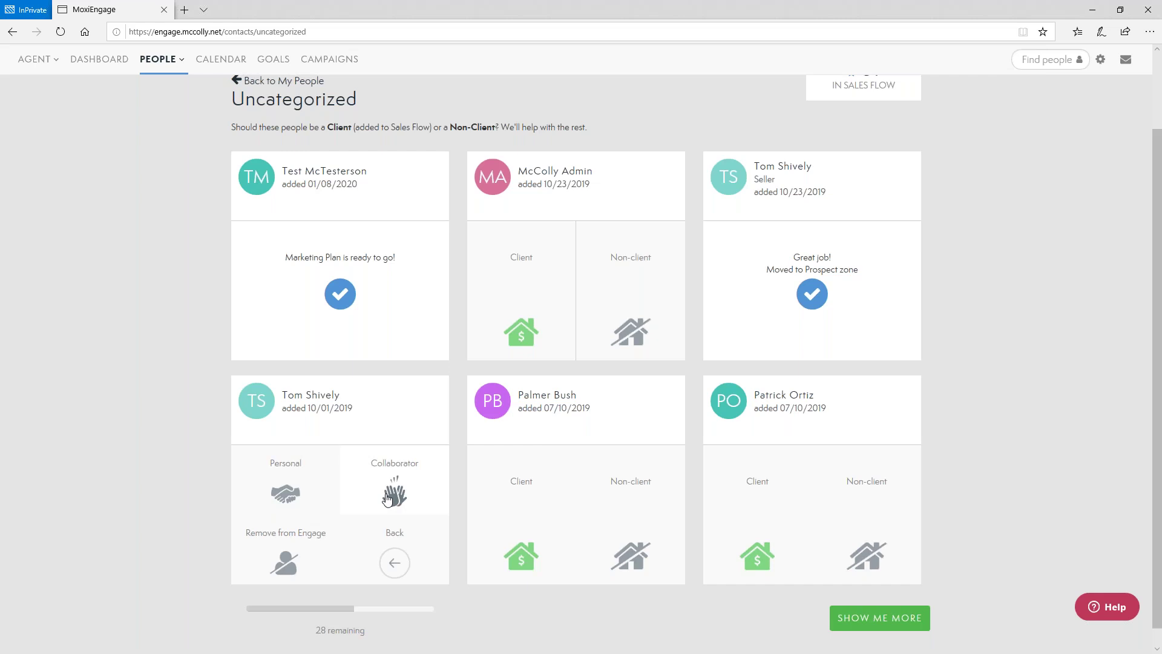
{"action": "left_click", "coordinate": [293, 493]}
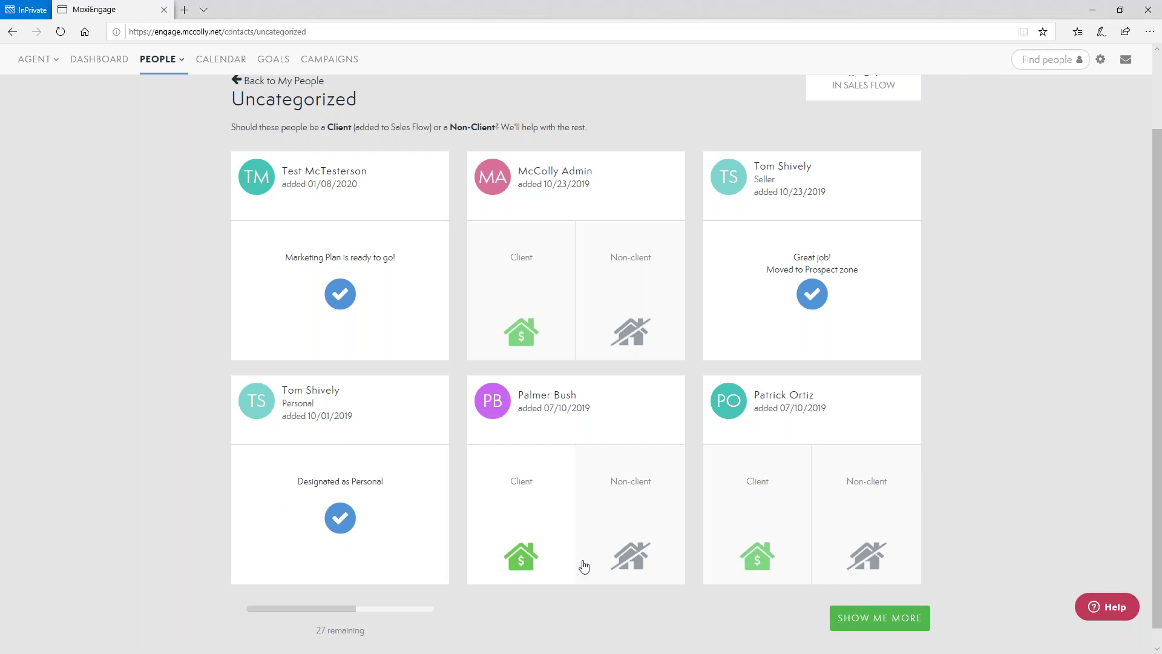
View the non-client options for the fifth uncategorized contact and return to the unfiltered people list
{"action": "left_click", "coordinate": [627, 555]}
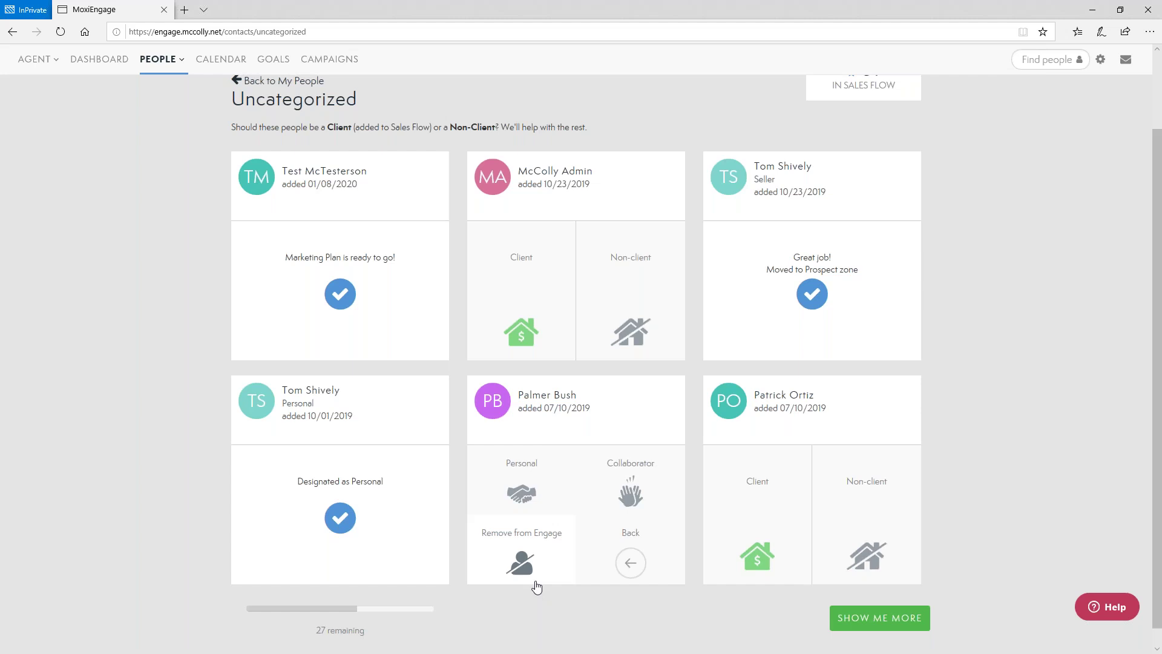
{"action": "scroll", "coordinate": [536, 586], "scroll_direction": "up", "scroll_amount": 2}
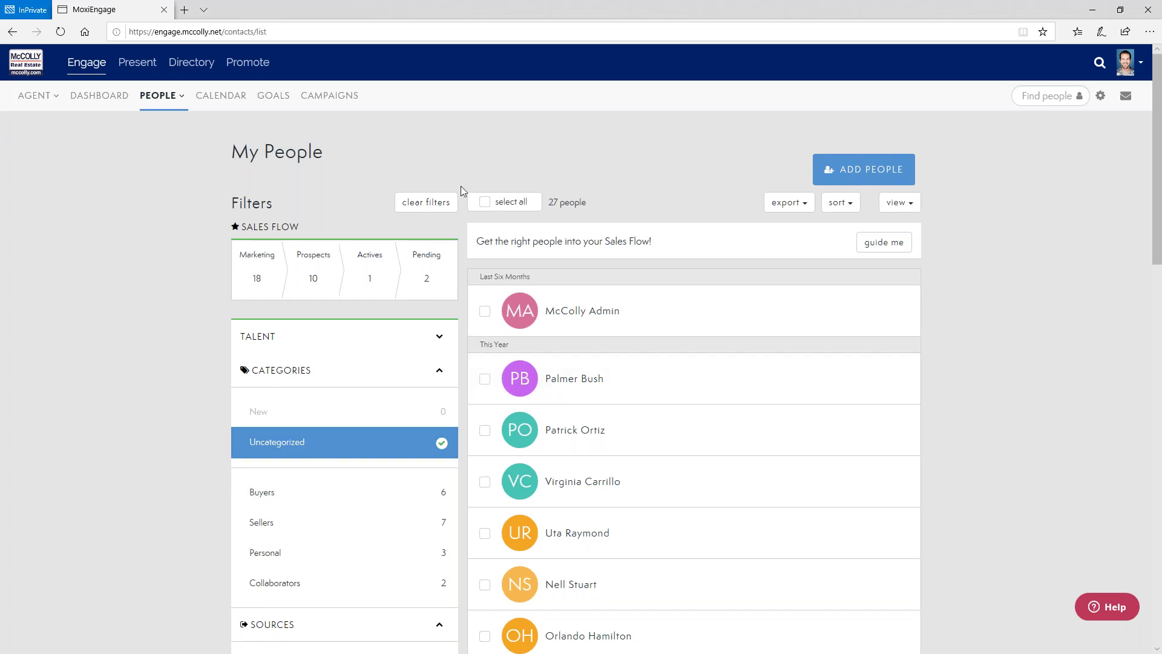
{"action": "left_click", "coordinate": [427, 208]}
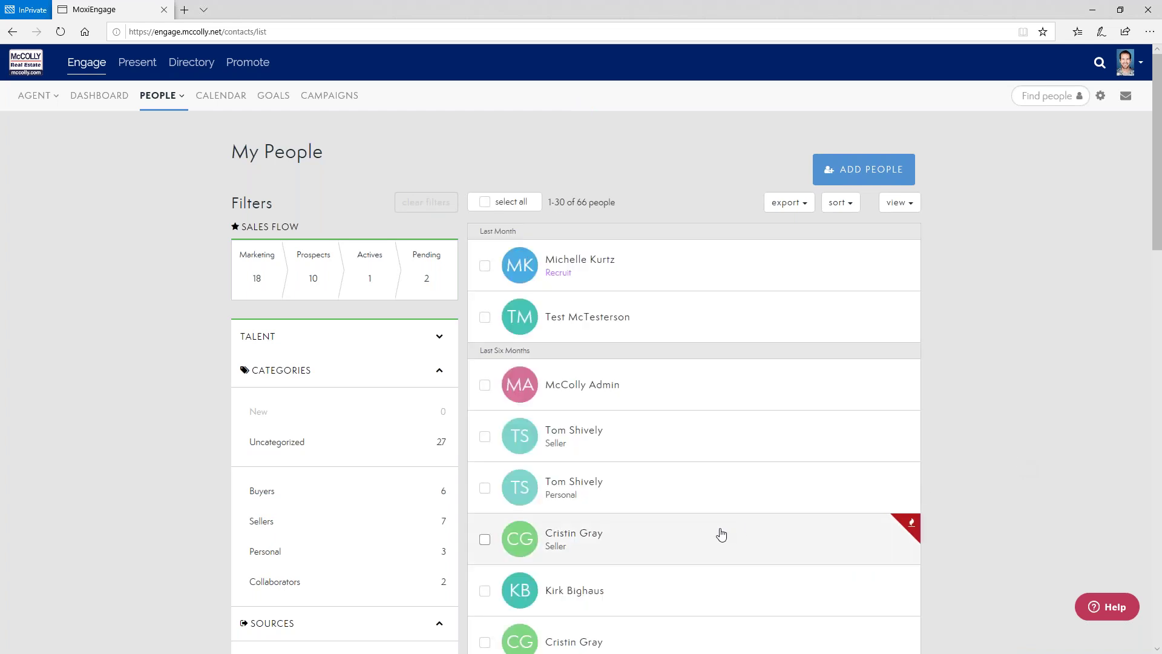
Move the seller transaction of the second contact under Last Six Months to Pending with an estimated close date of 01/29/2020
{"action": "left_click", "coordinate": [609, 443]}
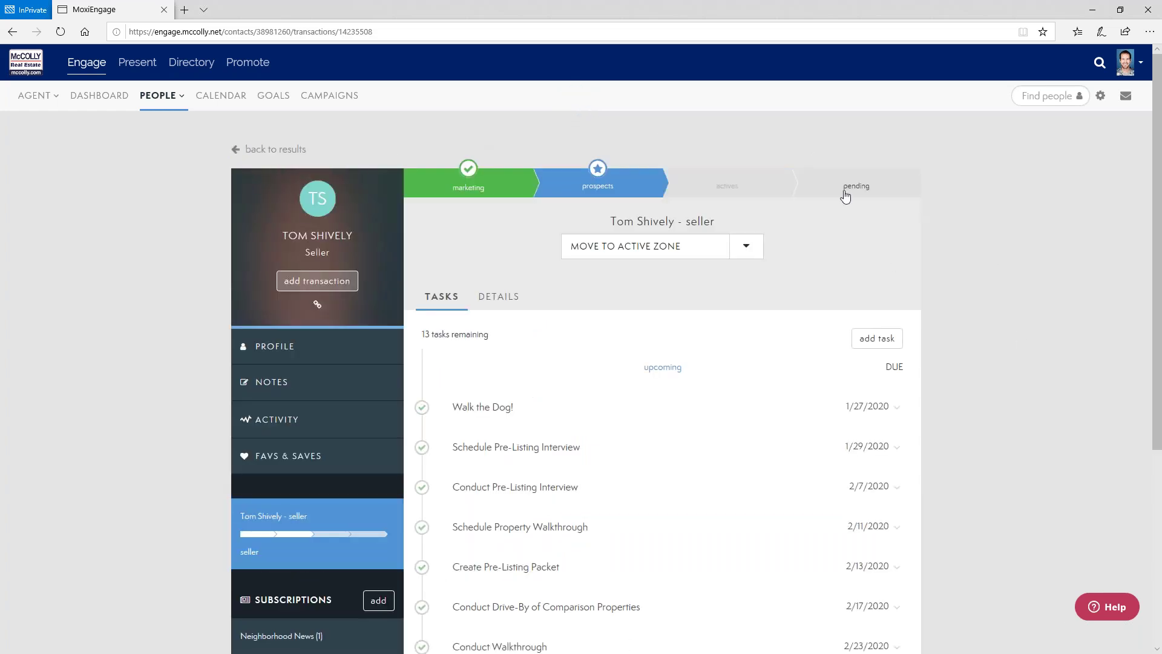
{"action": "left_click", "coordinate": [852, 192]}
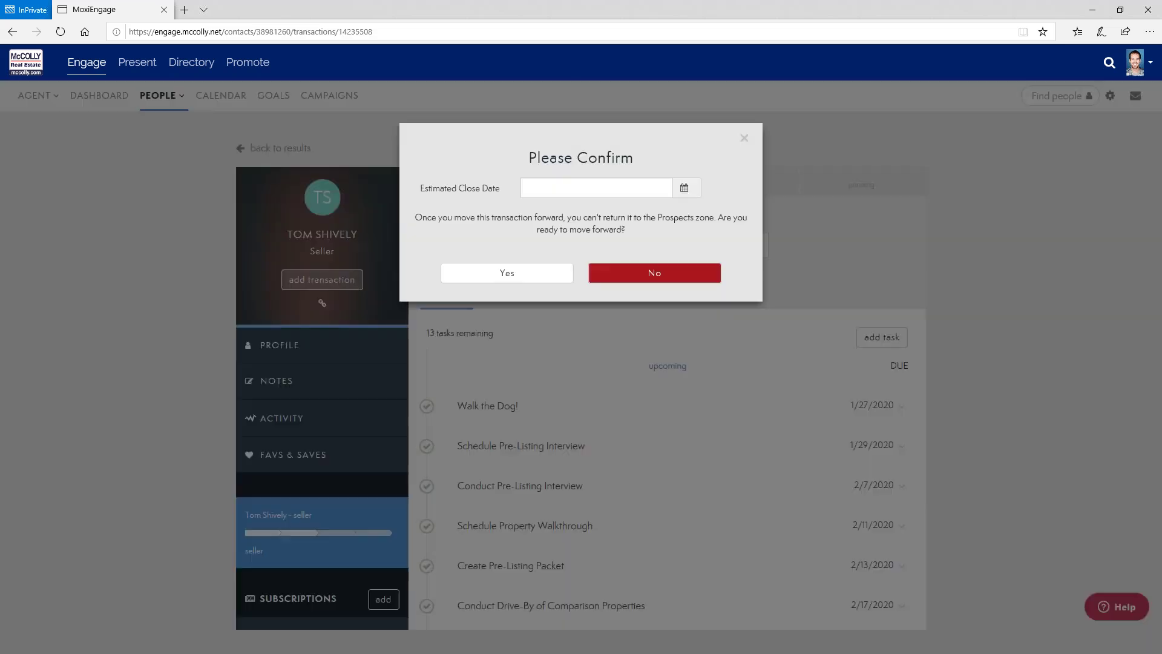
{"action": "left_click", "coordinate": [694, 193]}
{"action": "left_click", "coordinate": [601, 304]}
{"action": "left_click", "coordinate": [501, 275]}
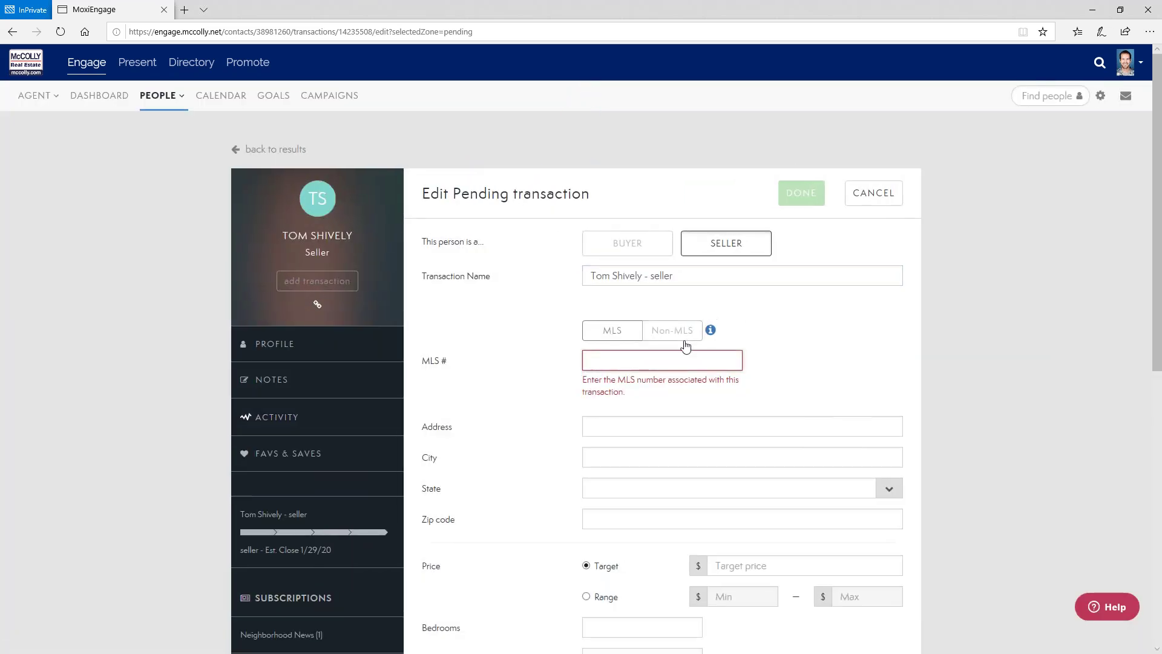
Set the pending transaction to Non-MLS with a flat fee commission of $2500
{"action": "left_click", "coordinate": [682, 328]}
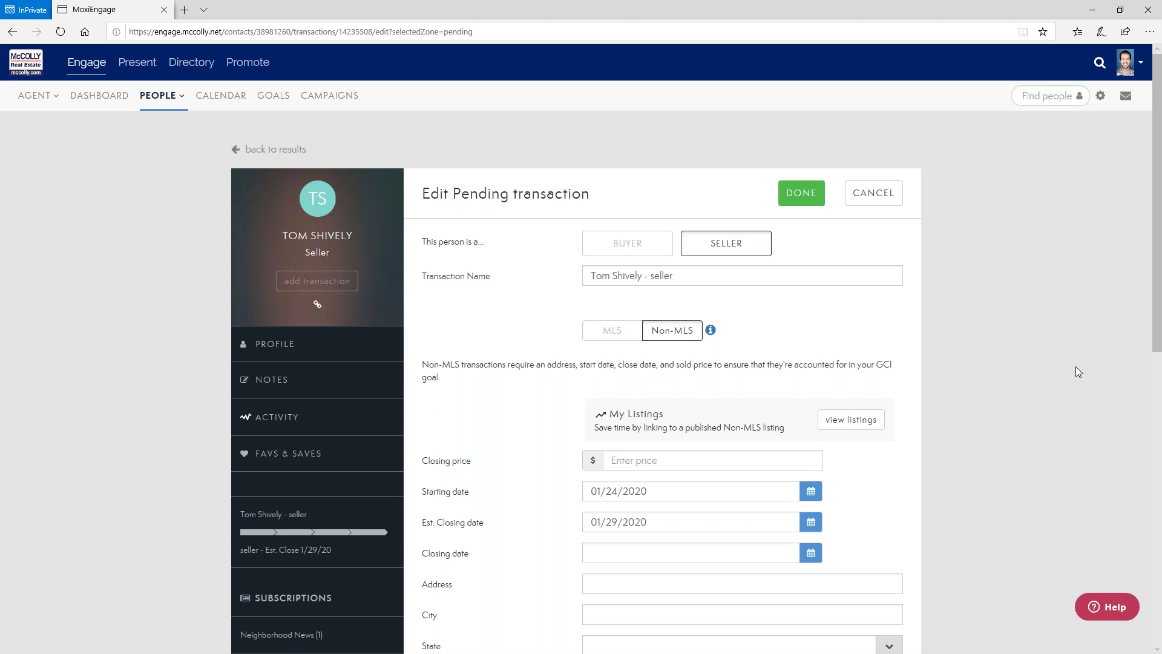
{"action": "scroll", "coordinate": [872, 469], "scroll_direction": "down", "scroll_amount": 9}
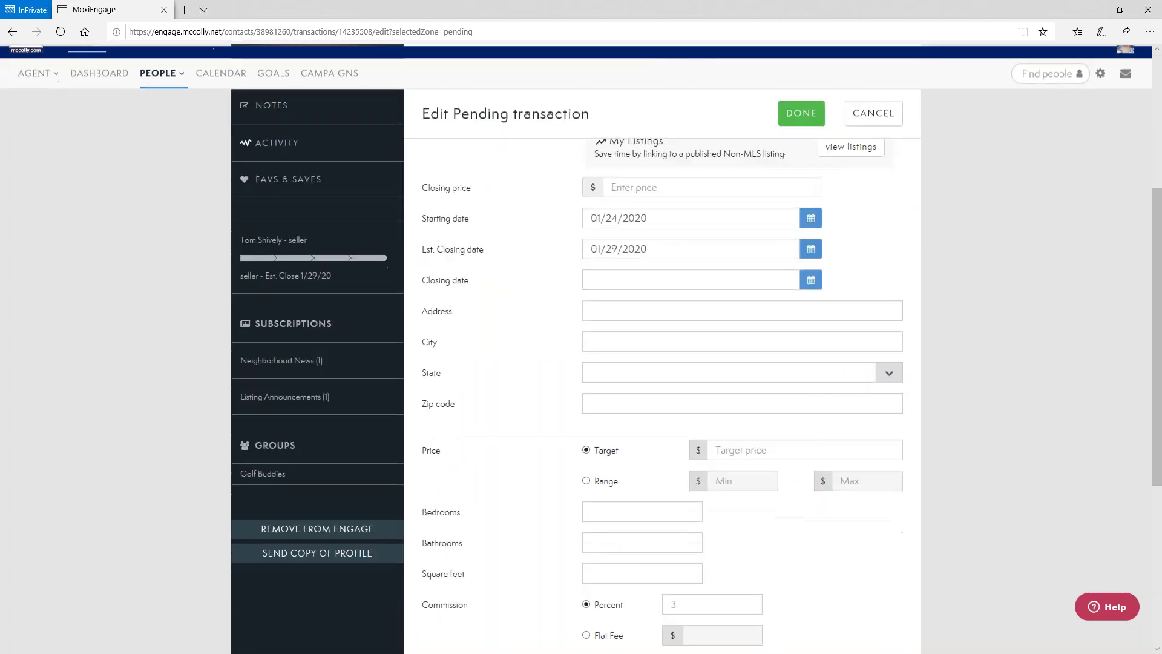
{"action": "left_click", "coordinate": [599, 361]}
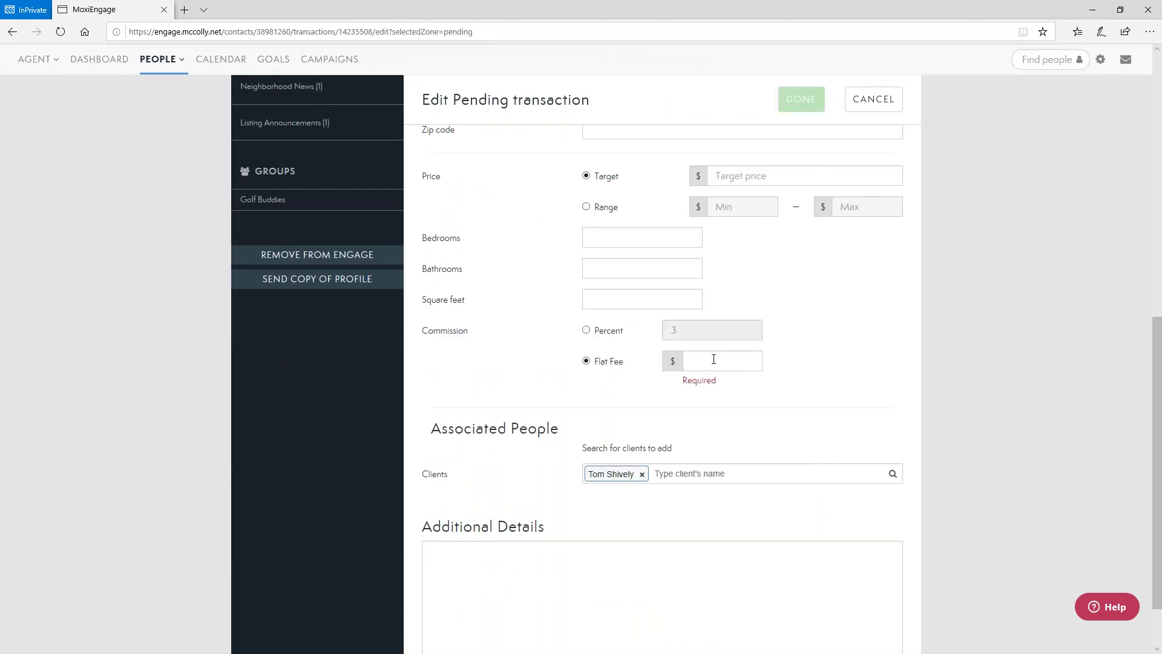
{"action": "left_click", "coordinate": [714, 359]}
{"action": "type", "text": "12"}
{"action": "key", "text": "BackSpace"}
{"action": "key", "text": "BackSpace"}
{"action": "type", "text": "2500"}
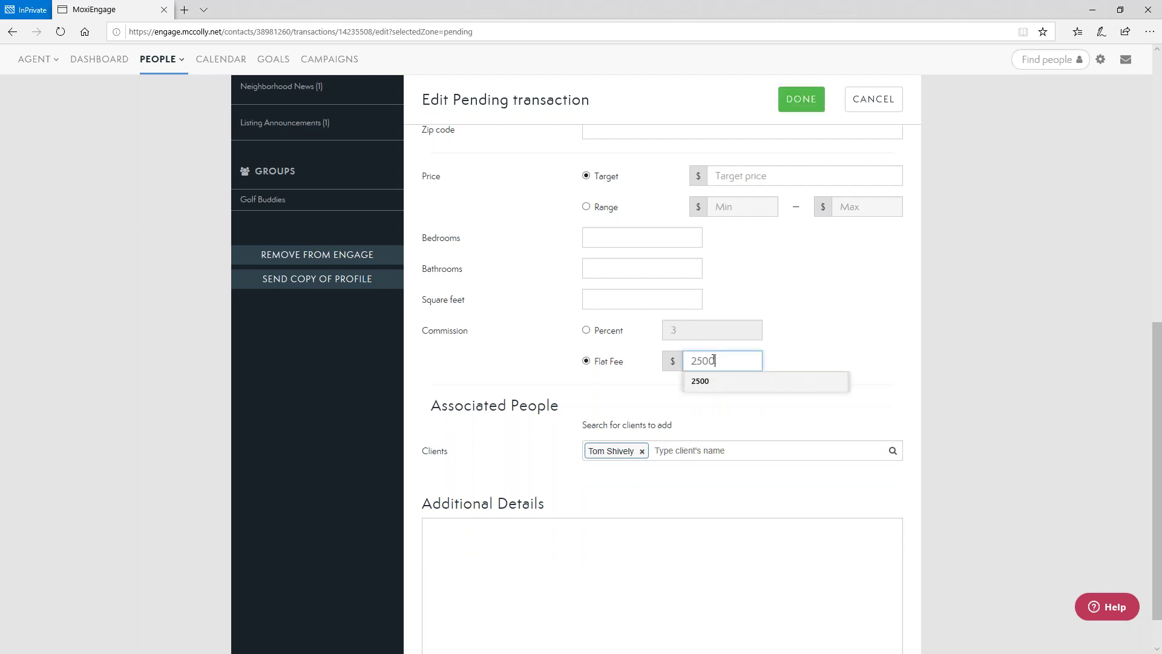
{"action": "left_click", "coordinate": [812, 365]}
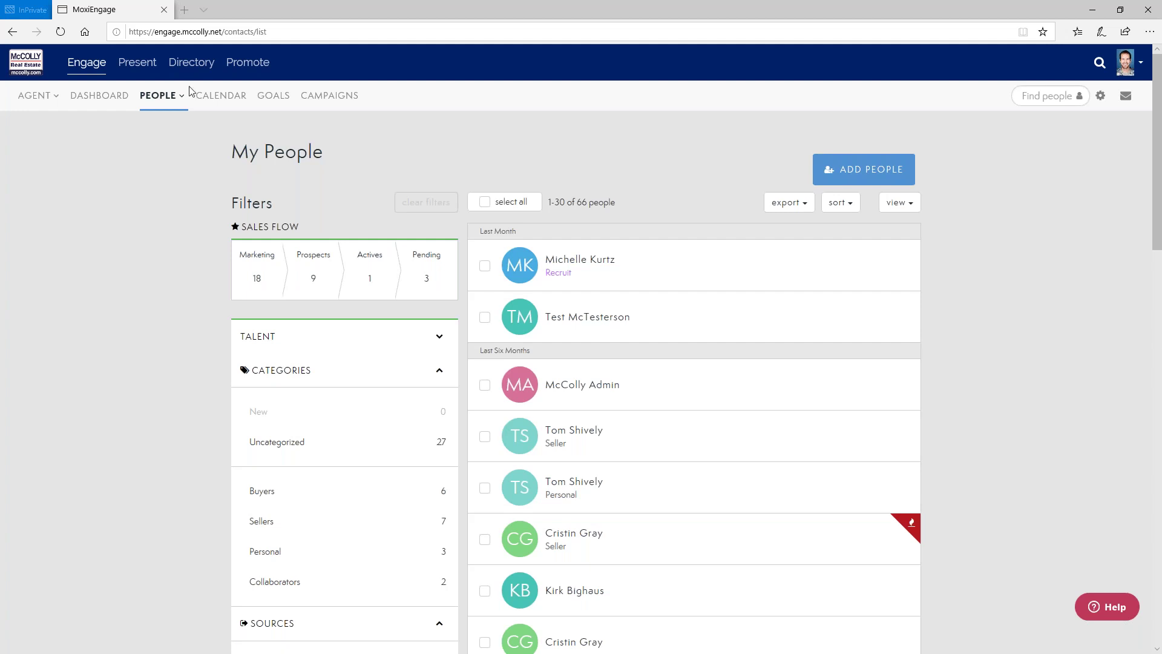
Go to the dashboard, open all people from there and filter the list to uncategorized contacts
{"action": "left_click", "coordinate": [92, 98]}
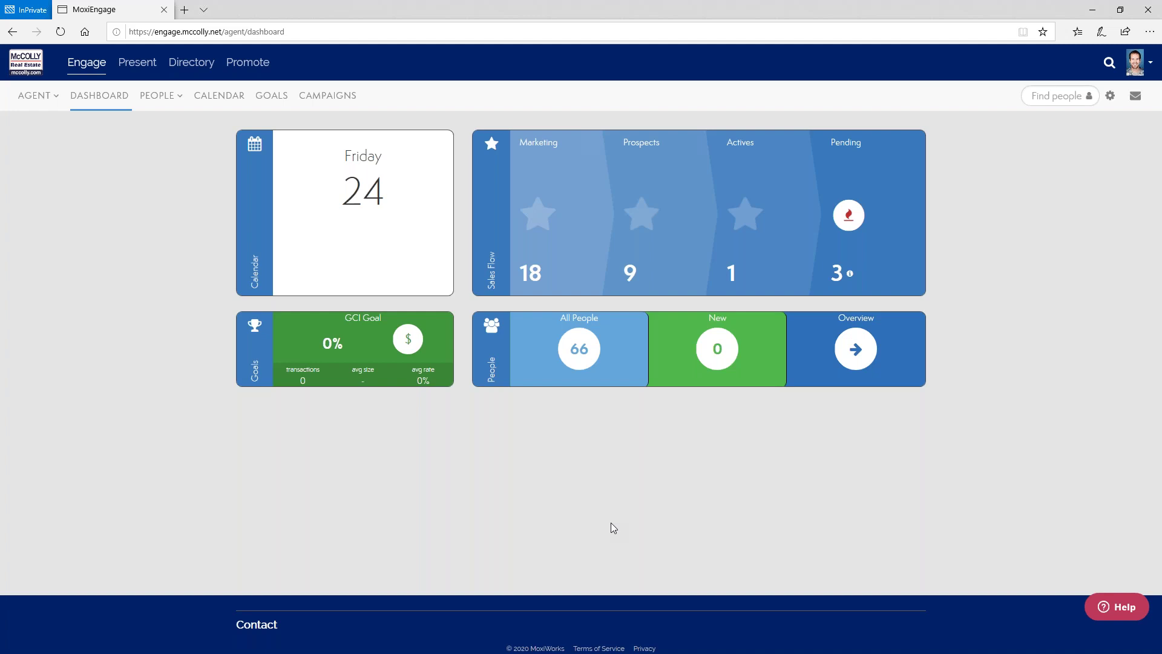
{"action": "left_click", "coordinate": [578, 362]}
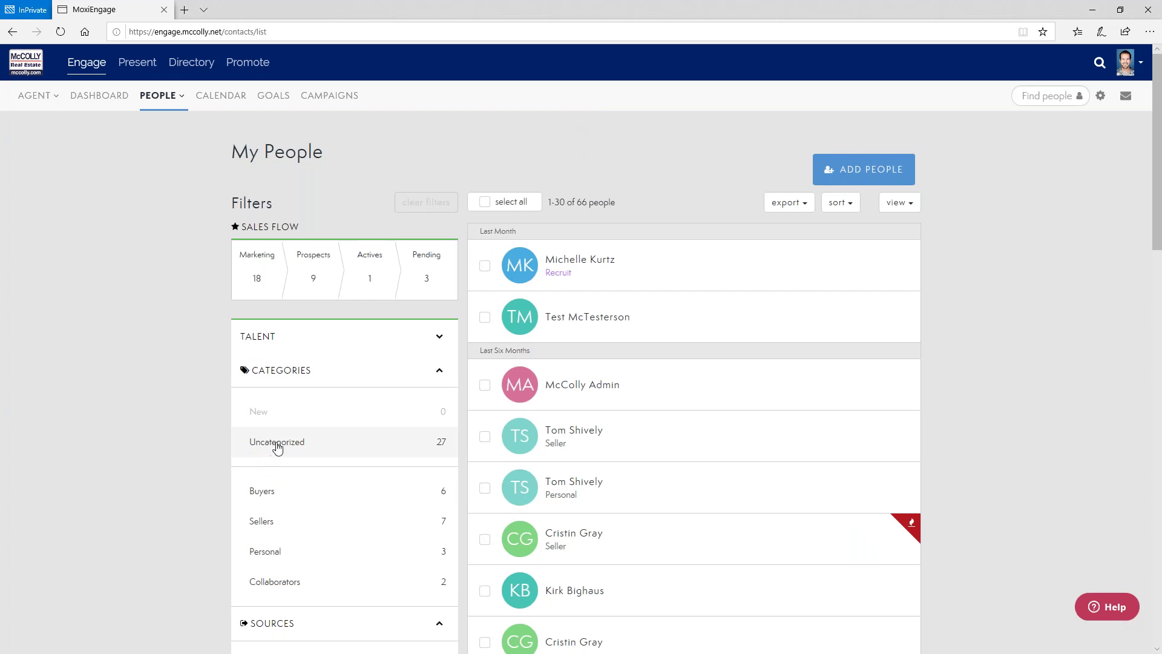
{"action": "left_click", "coordinate": [256, 454]}
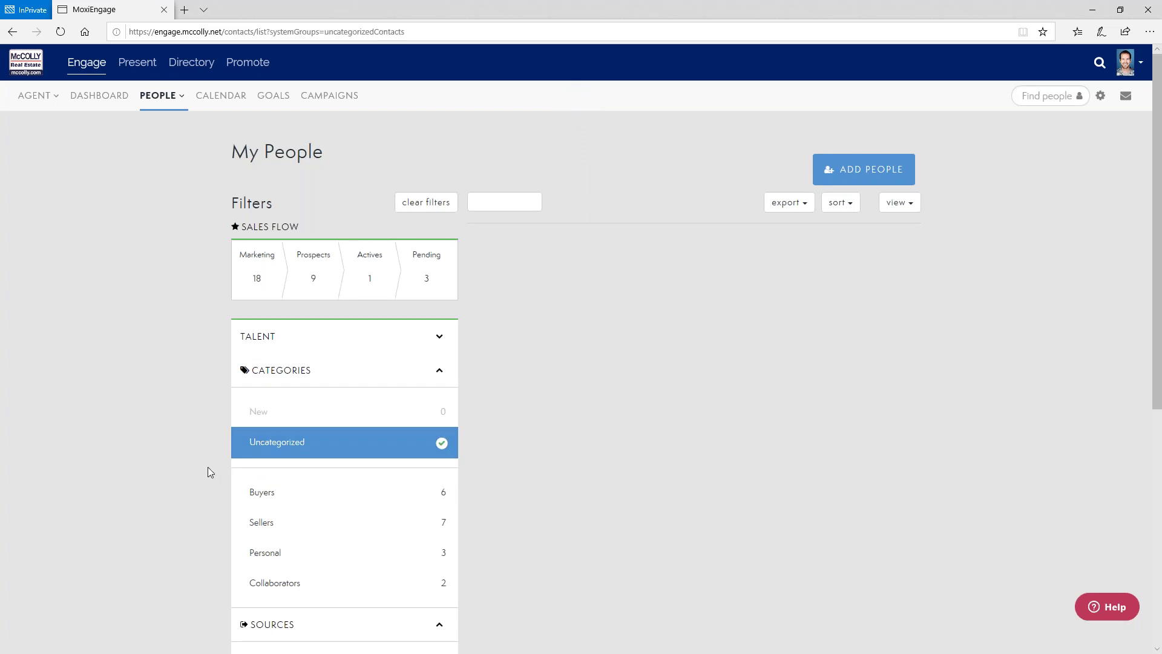
Open the third uncategorized contact and examine the activity history for sent emails and the date they were added
{"action": "left_click", "coordinate": [698, 444]}
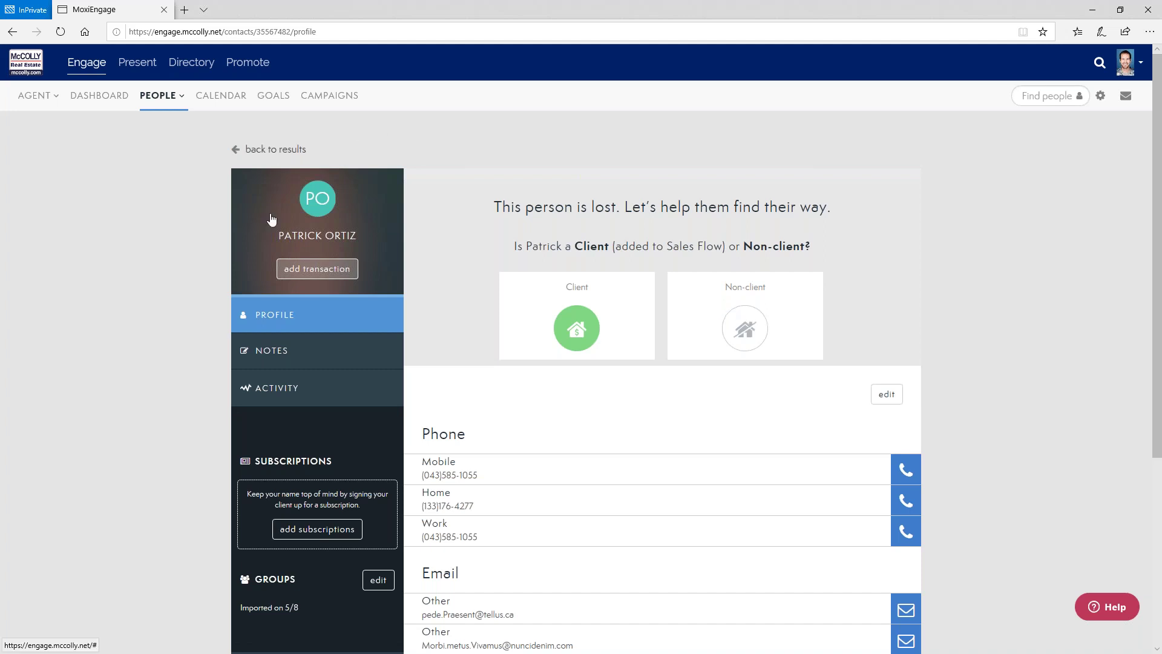
{"action": "left_click", "coordinate": [270, 397]}
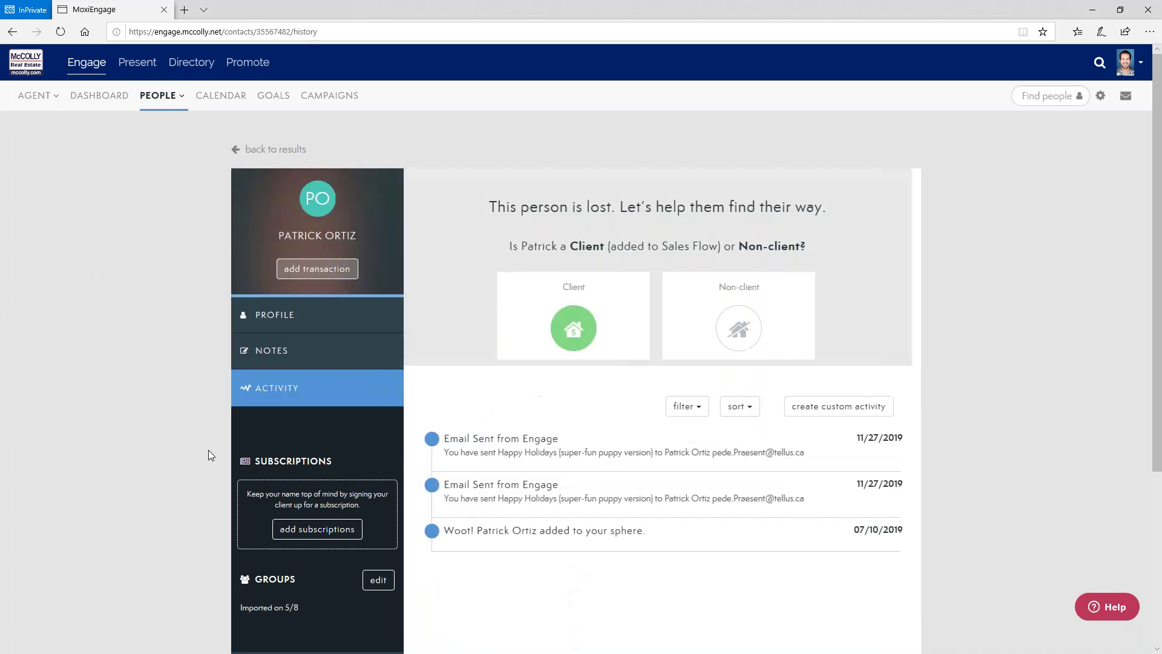
{"action": "left_click_drag", "start_coordinate": [647, 532], "coordinate": [518, 535]}
{"action": "left_click", "coordinate": [525, 570]}
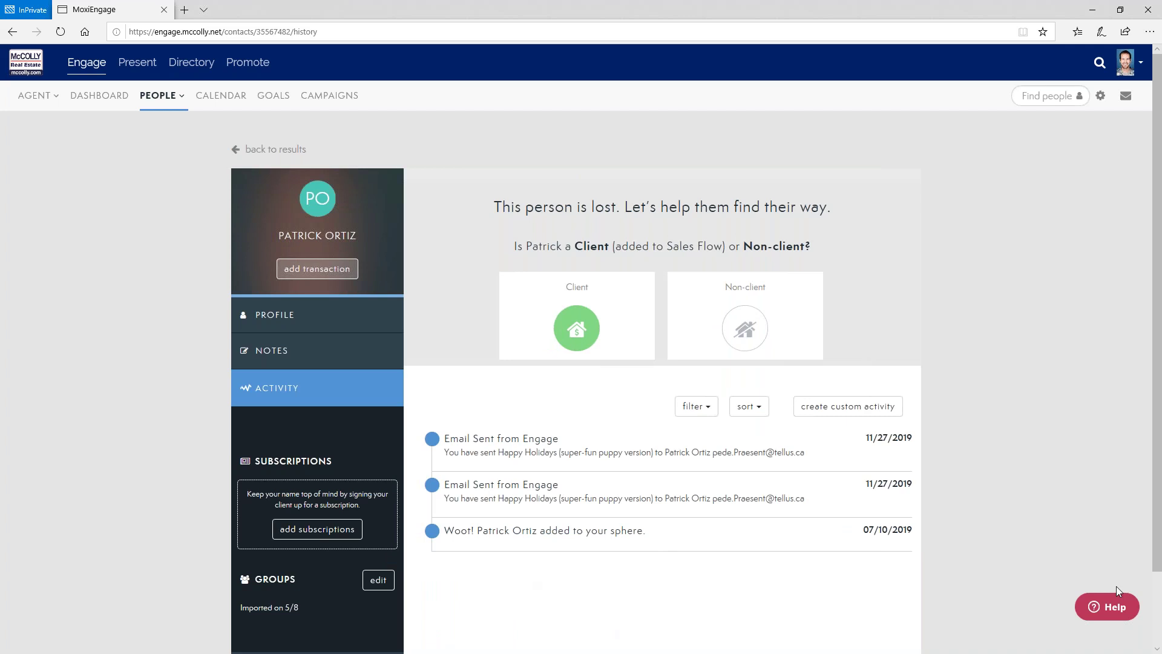